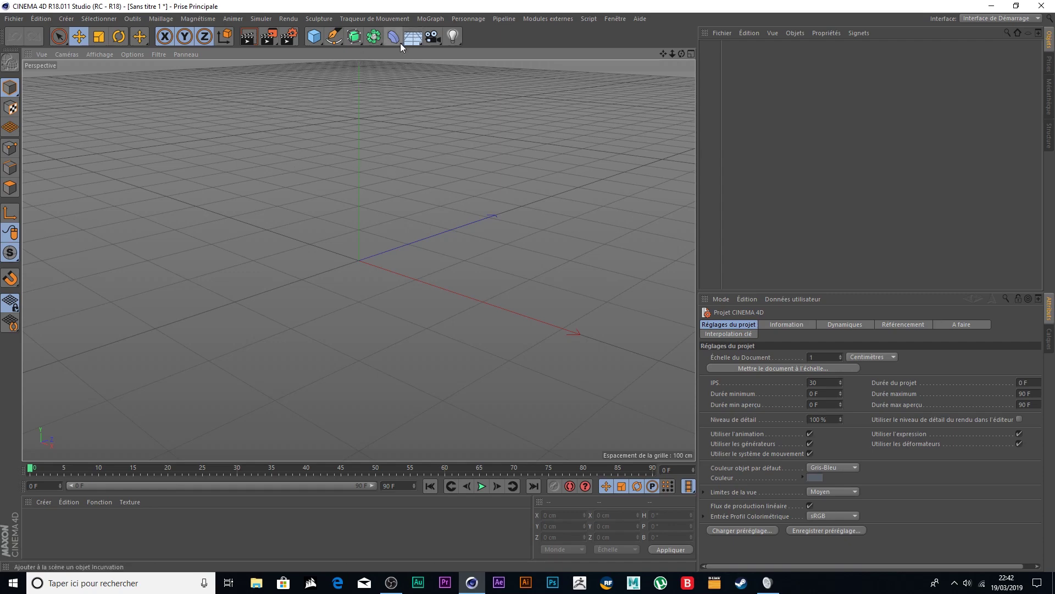
Add a sphere, shown with Gouraud shading plus lines, with object axes enabled
left_click(314, 39)
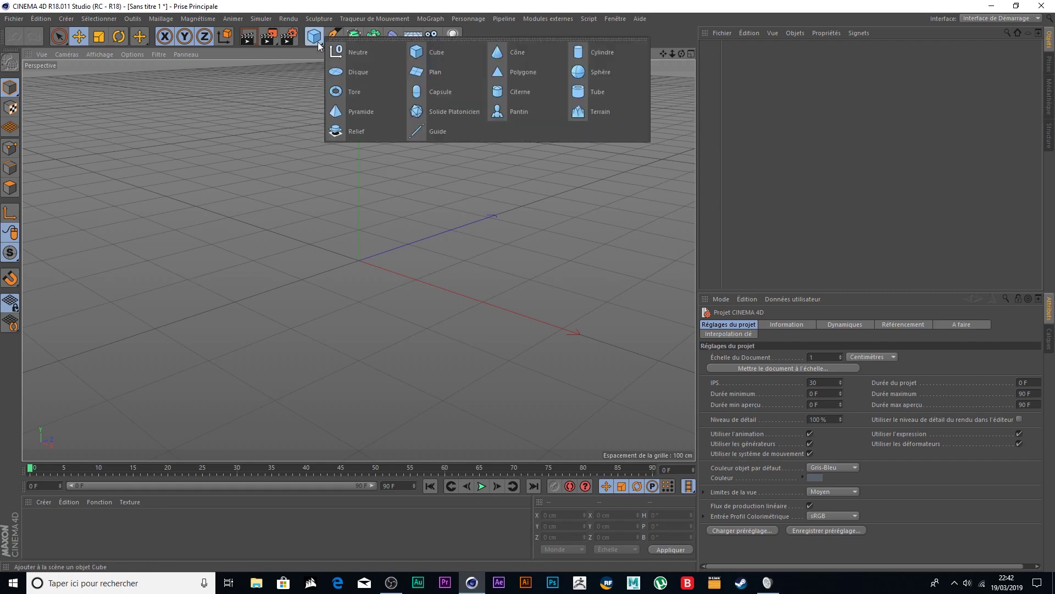
left_click(584, 77)
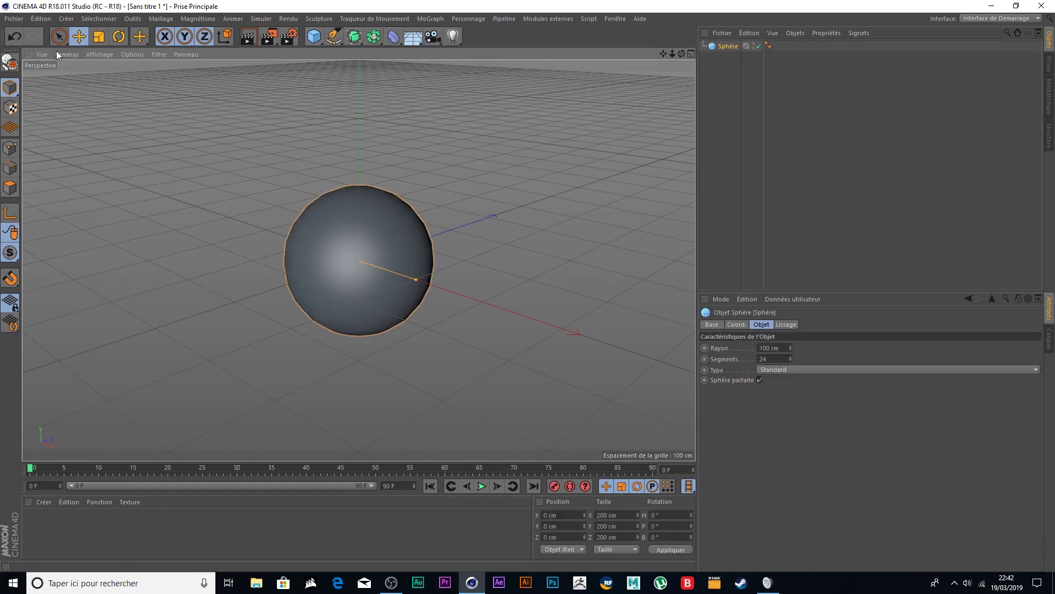
left_click(99, 53)
left_click(117, 79)
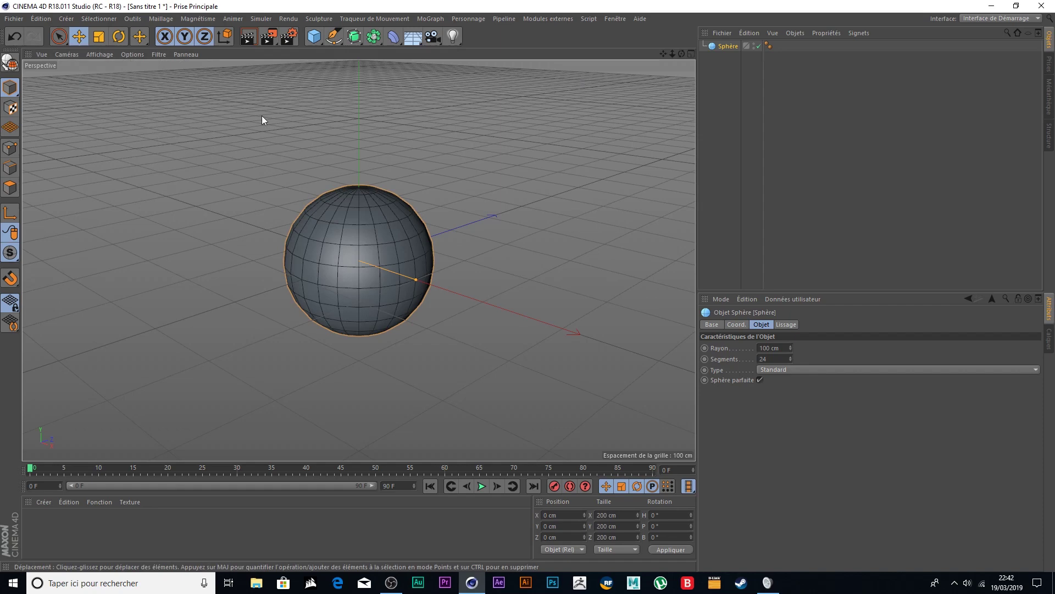
left_click(159, 55)
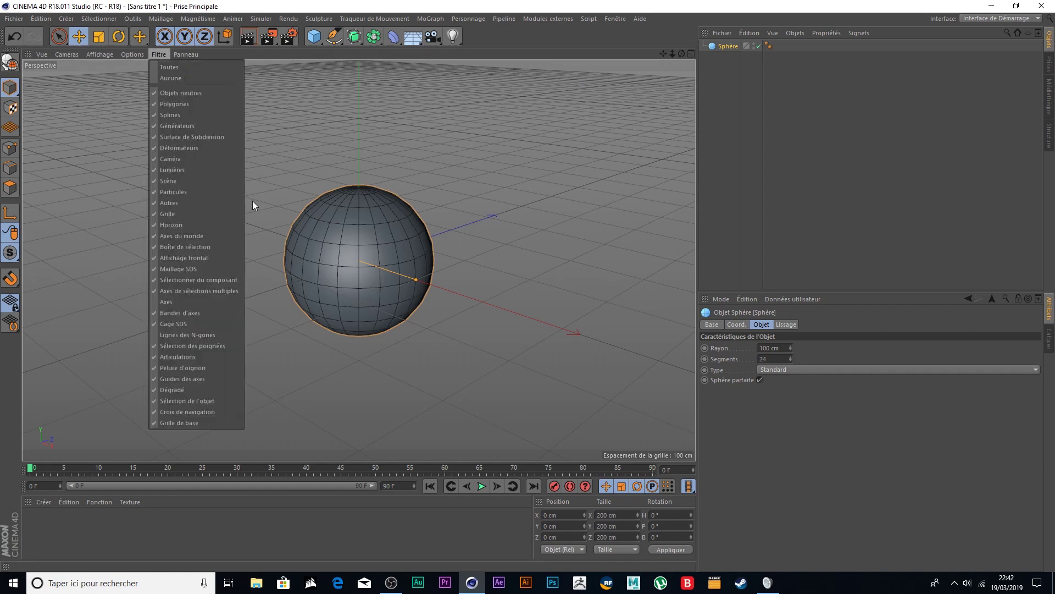
left_click(183, 302)
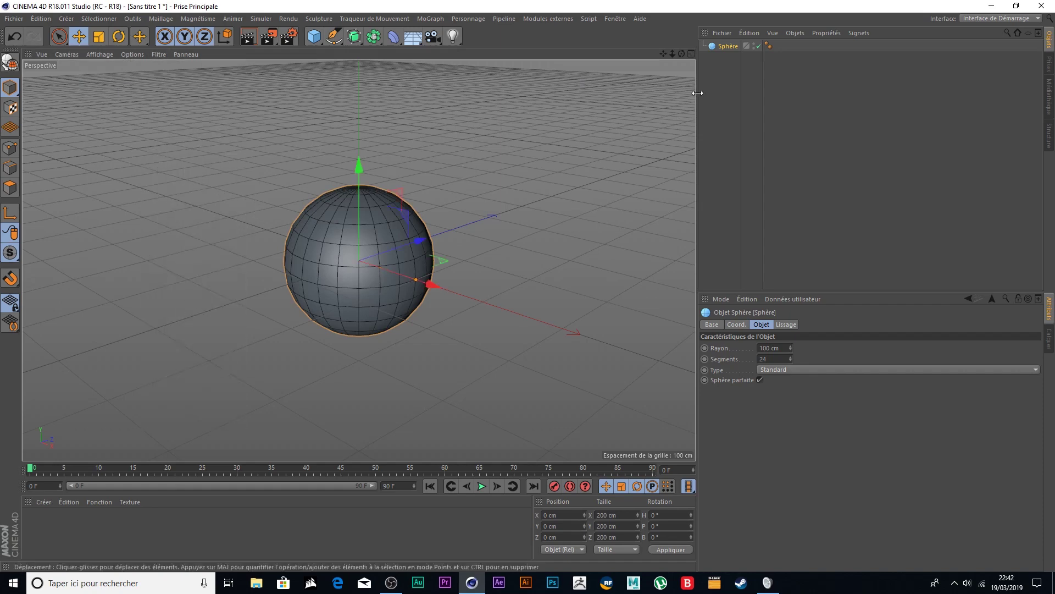
Lower the sphere's segments from 24 to 16, then bring up the deformer list
left_click_drag(682, 54, 676, 39)
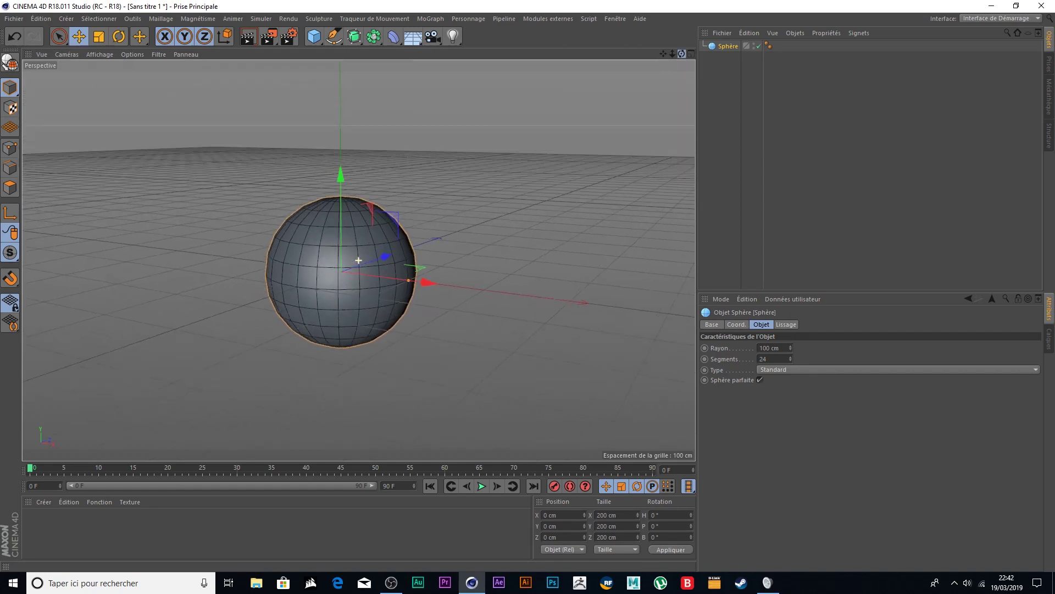
left_click(781, 359)
type("16")
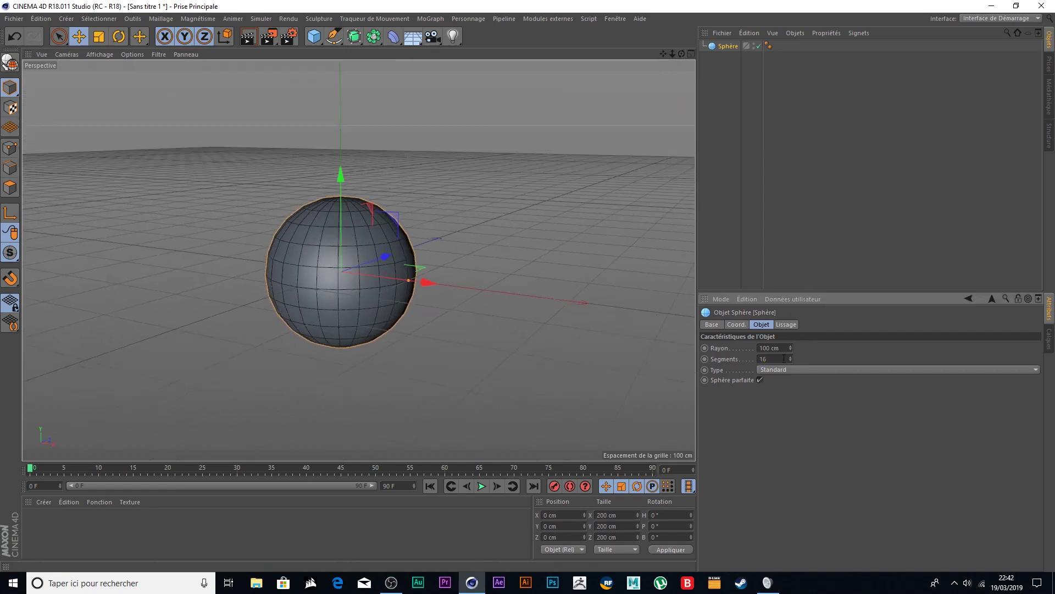
key("Return")
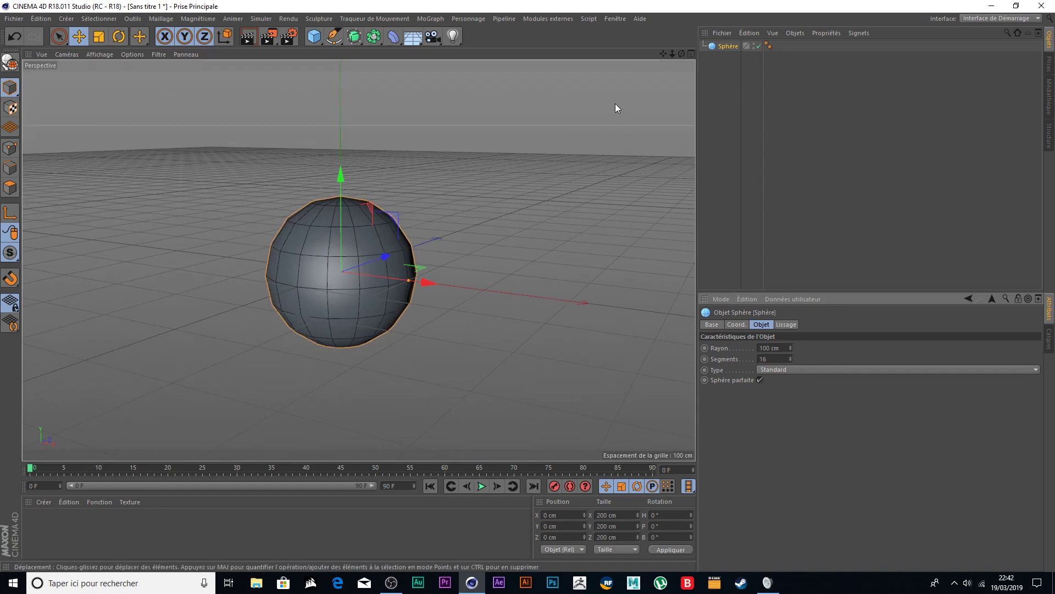
left_click(395, 37)
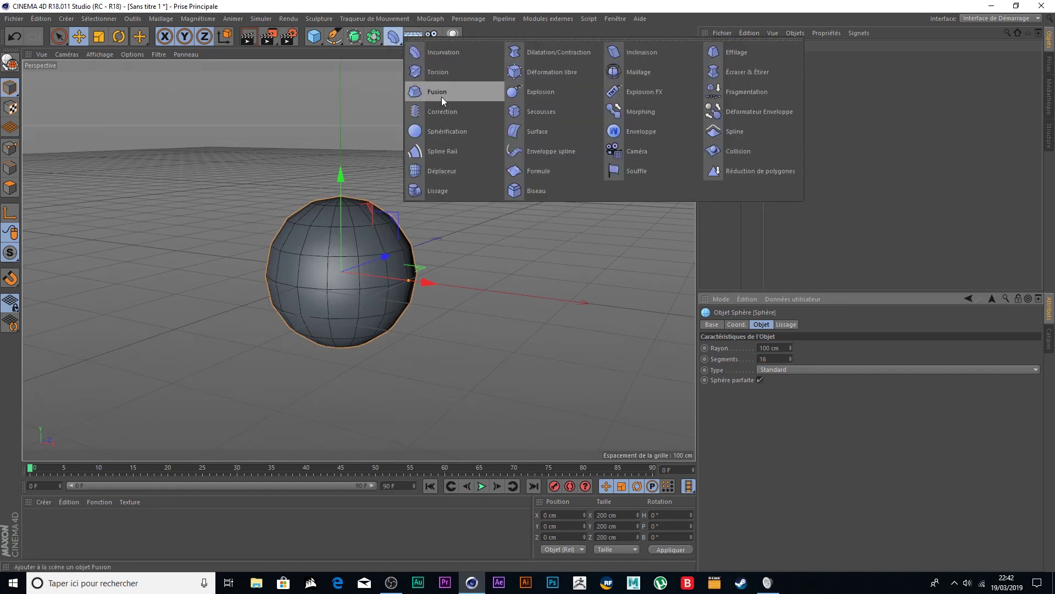
Add a Sphérification deformer under Sphère with 75 cm radius and 80 % intensity
left_click(457, 132)
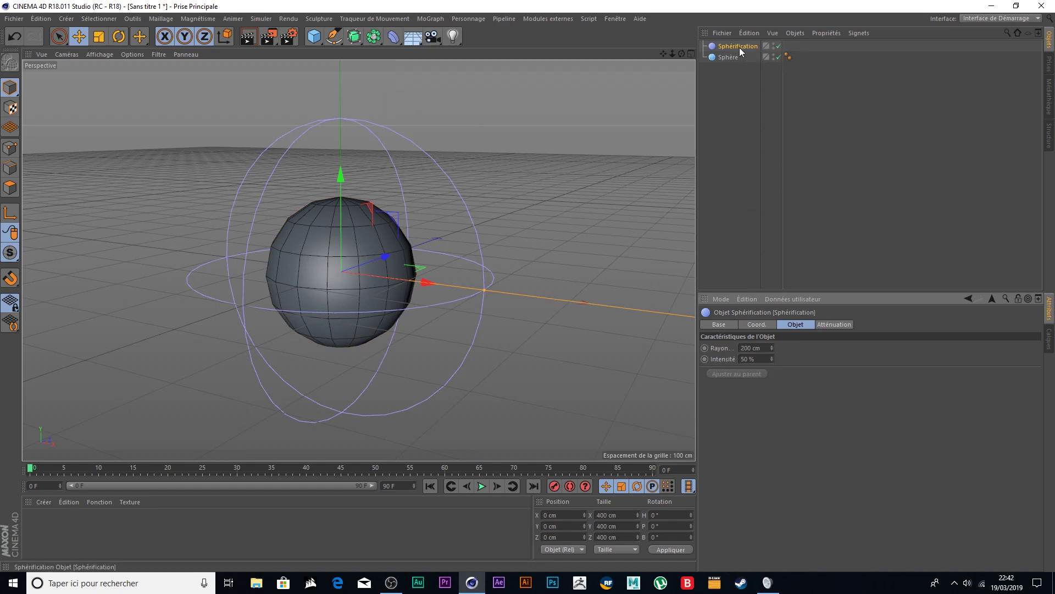
left_click_drag(740, 47, 730, 57)
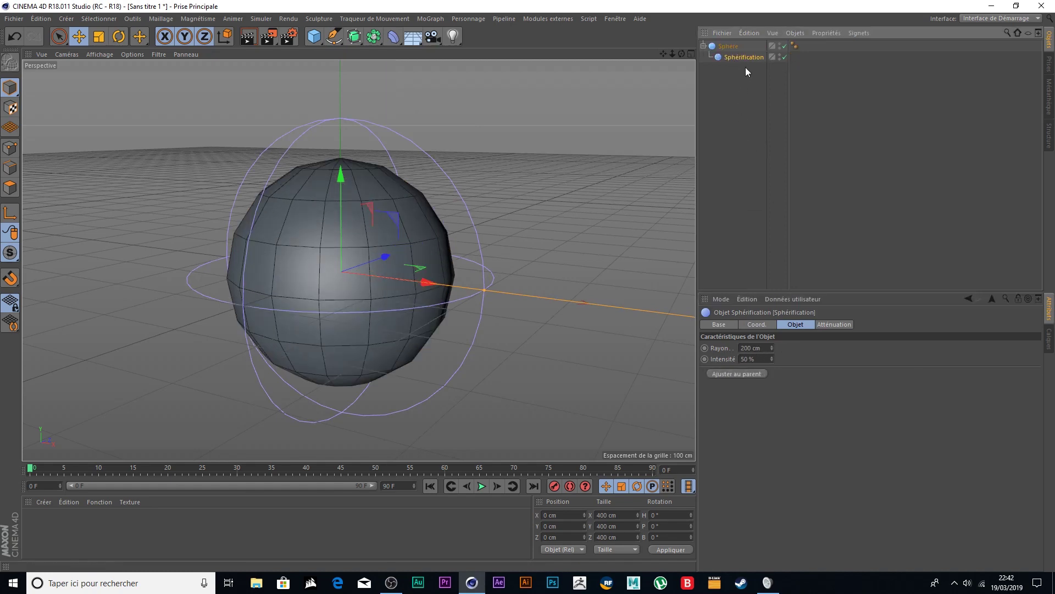
left_click(761, 348)
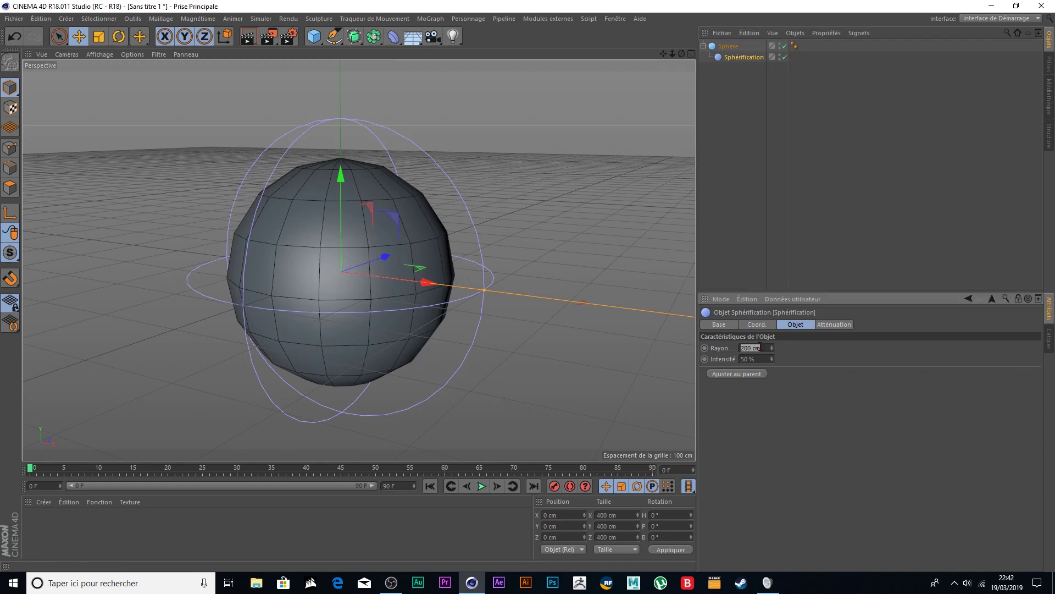
type("75")
left_click(761, 361)
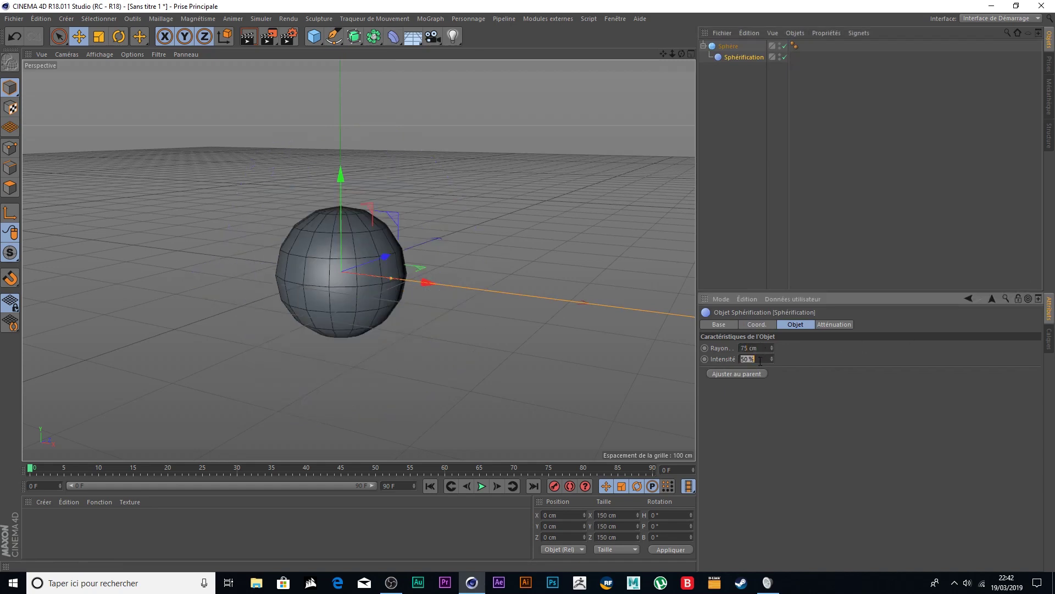
type("80")
key("Return")
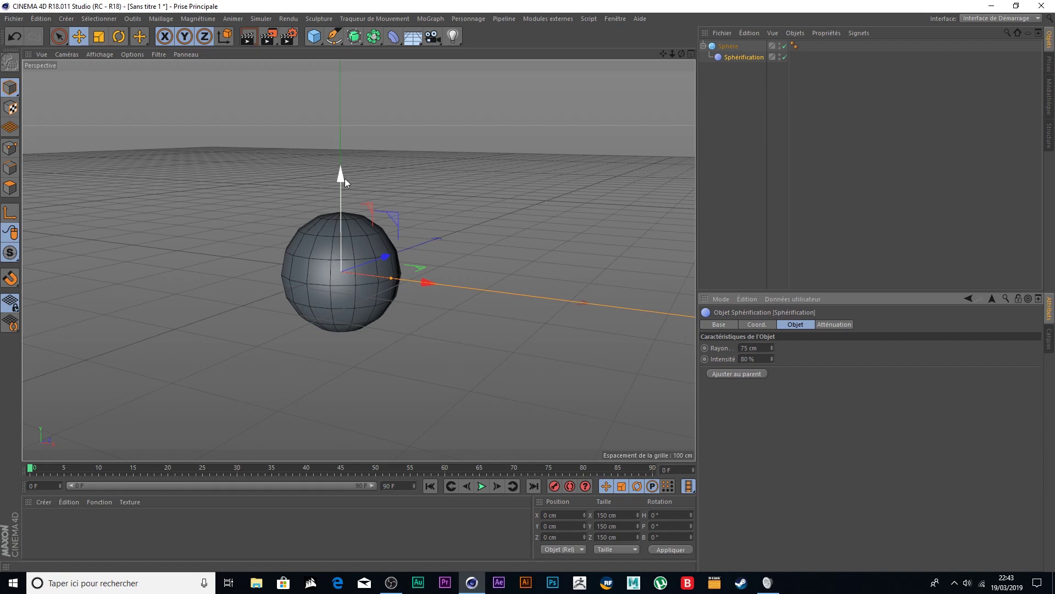
Lower the deformer to about Y -182.954 cm, squashing the sphere into a dome
left_click_drag(344, 180, 346, 272)
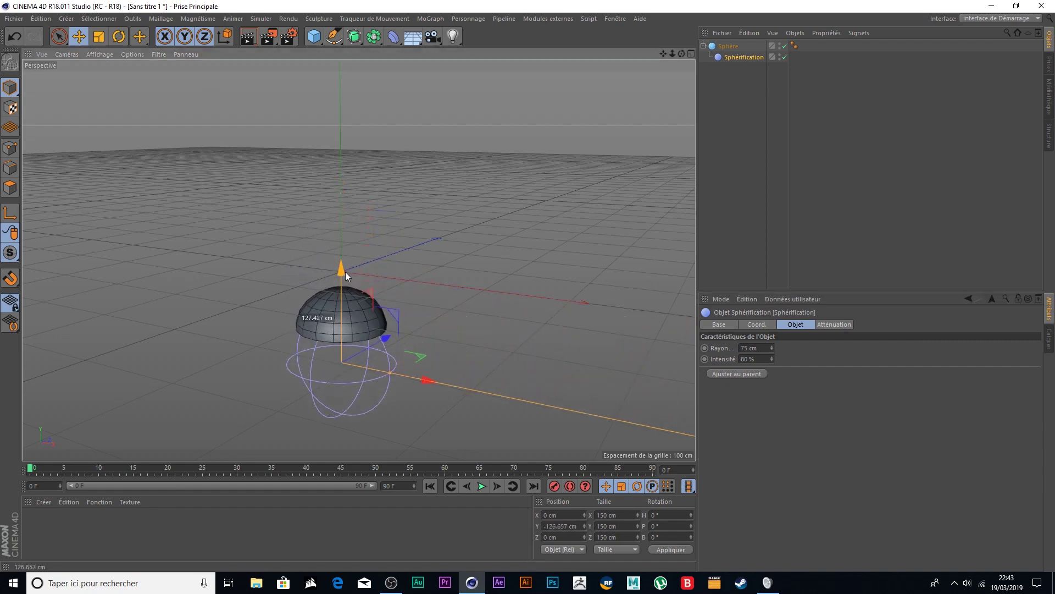
left_click_drag(433, 284, 541, 231, "alt")
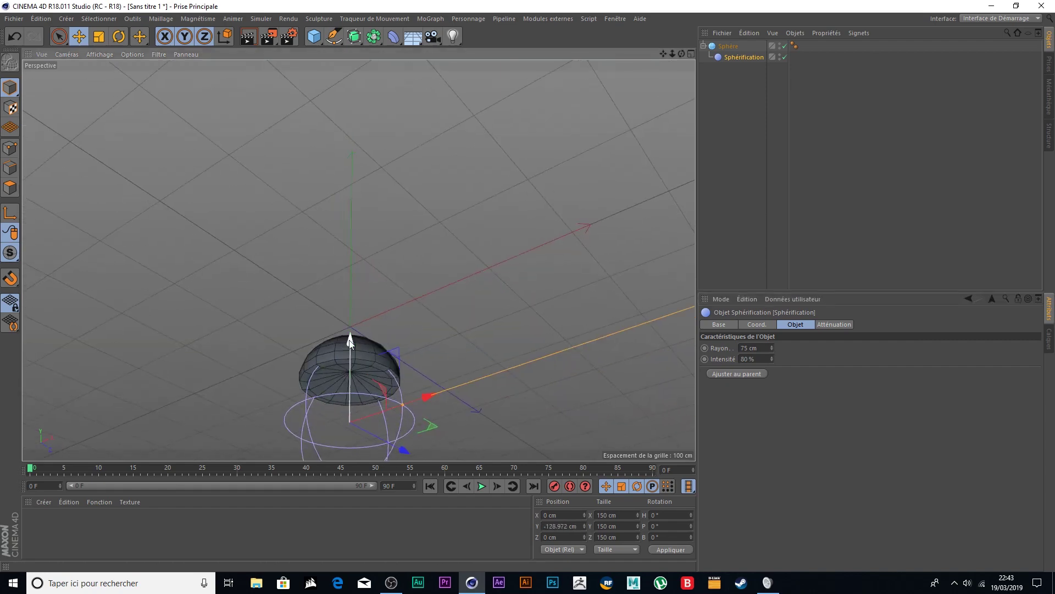
left_click_drag(350, 337, 351, 382)
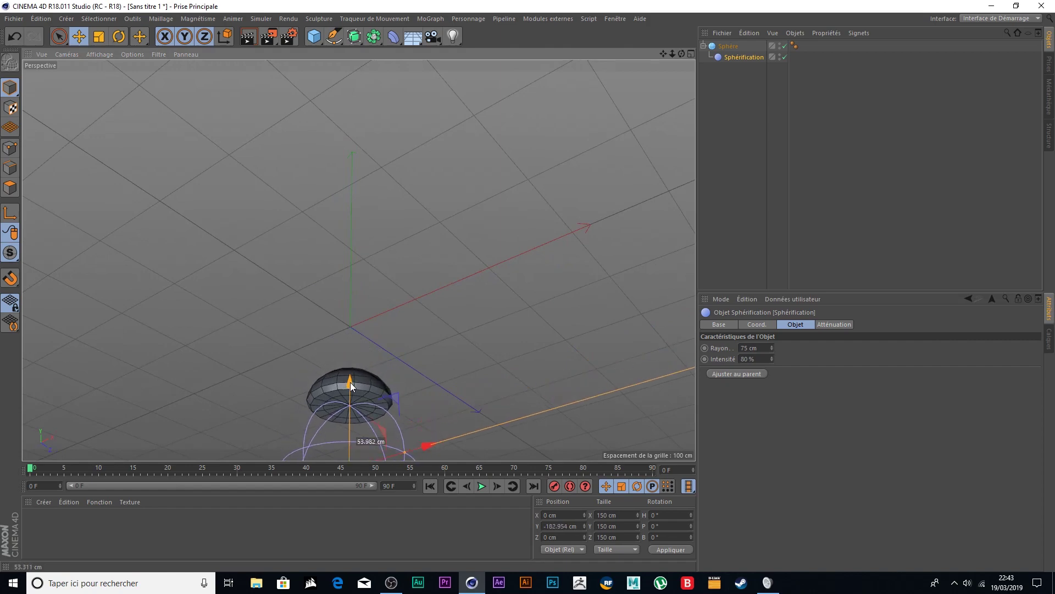
mouse_move(583, 146)
left_mouse_down("alt")
mouse_move(488, 221)
mouse_move(509, 265)
left_mouse_up("alt")
scroll(316, 370, "up", 3)
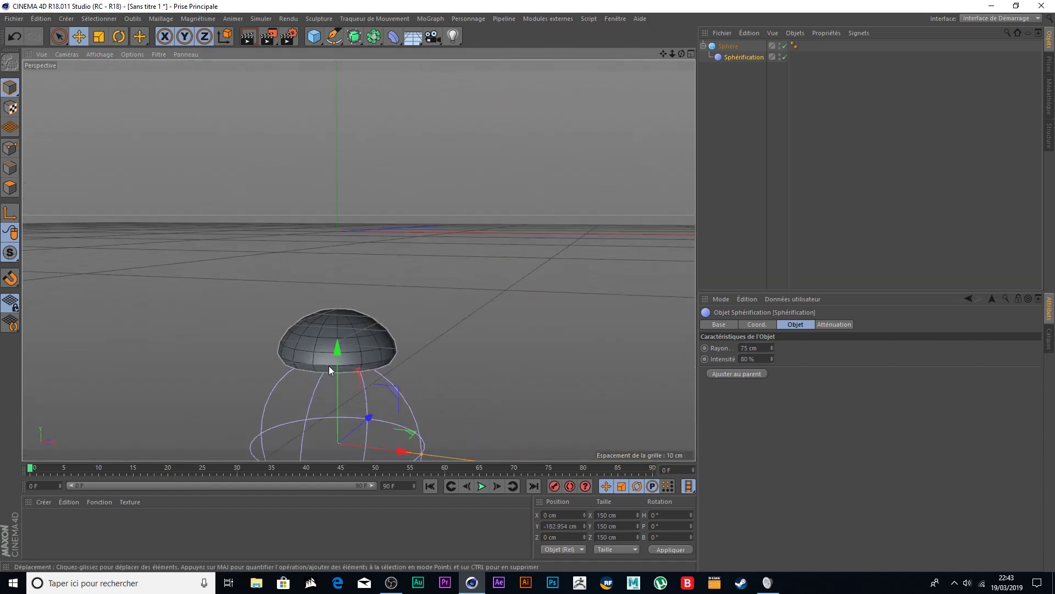
Convert the deformed Sphère to an editable polygon object and delete the original sphere and Sphérification
left_click(733, 47)
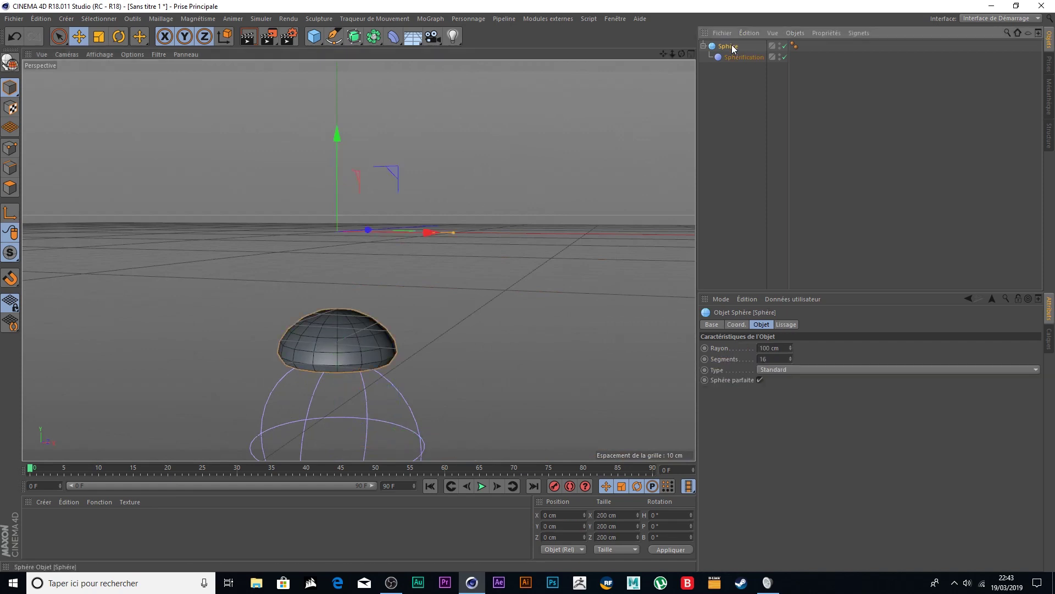
right_click(734, 48)
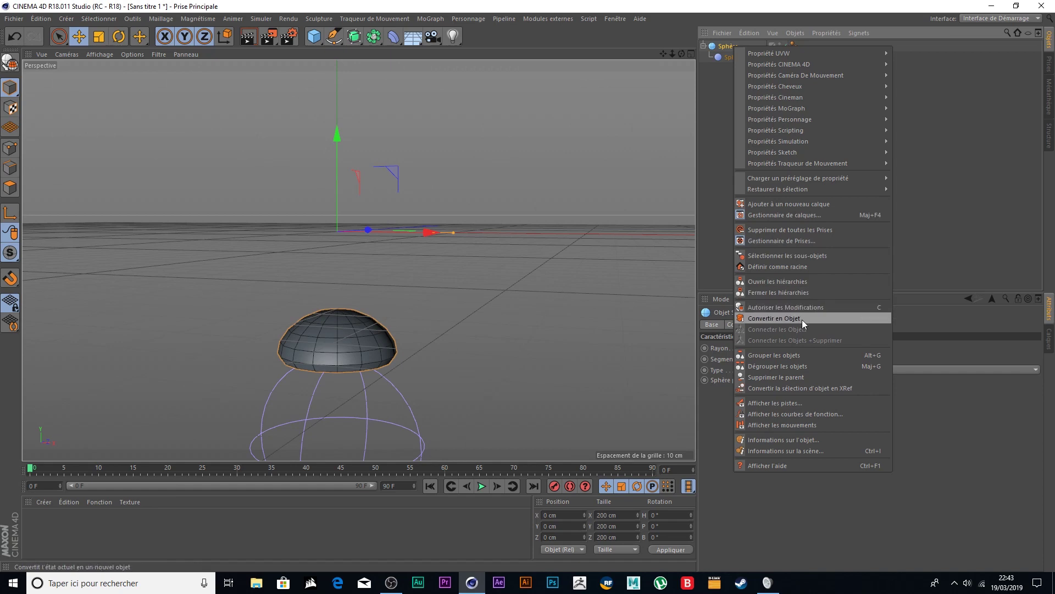
left_click(783, 318)
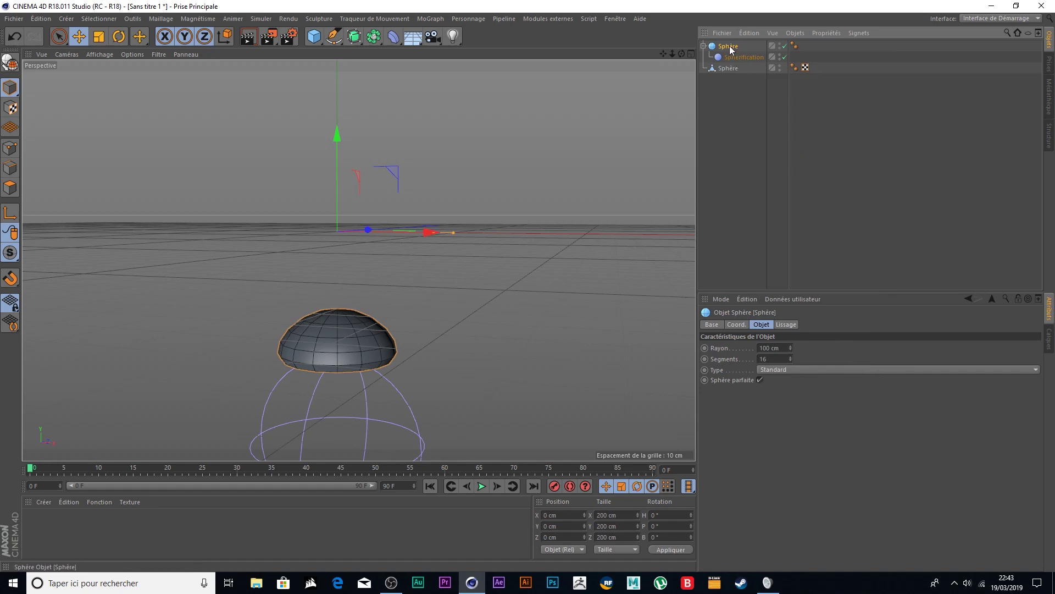
key("Delete")
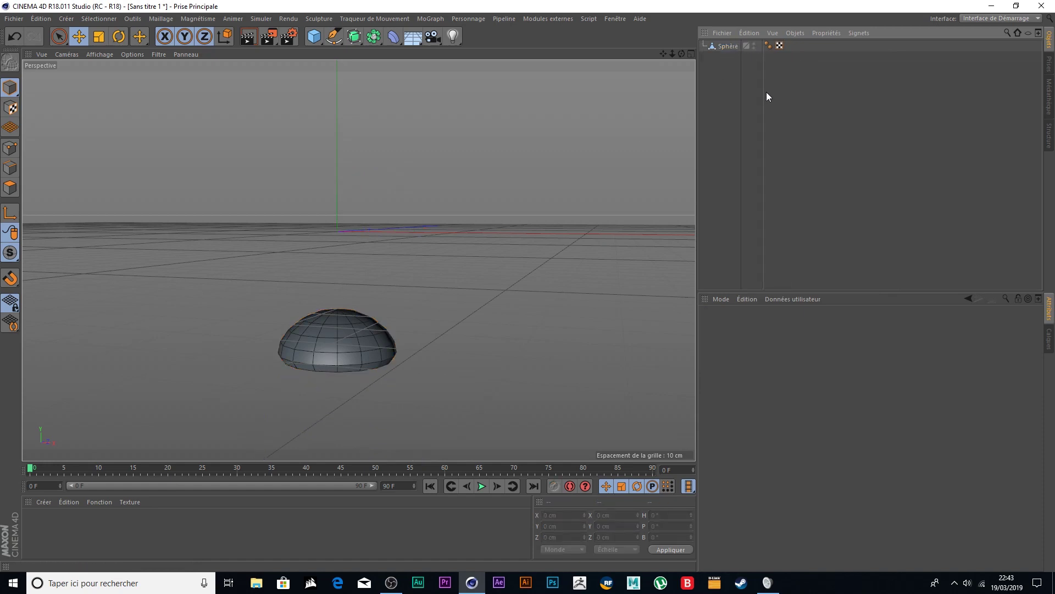
mouse_move(663, 52)
left_mouse_down()
mouse_move(358, 259)
mouse_move(674, 60)
left_mouse_up()
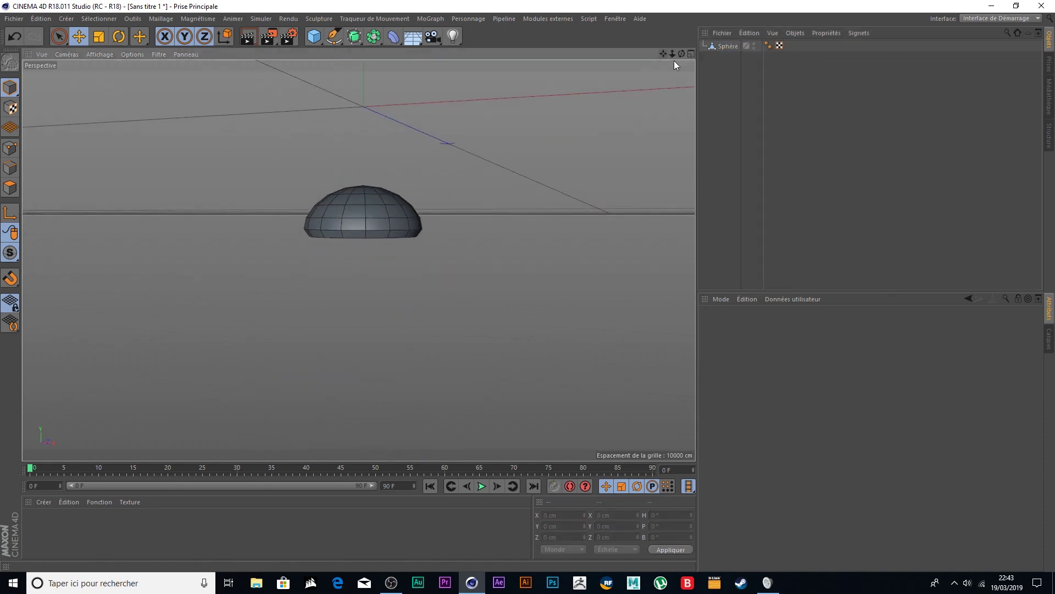
In the maximized front view, move the dome's axis down to its flat base
left_click(690, 53)
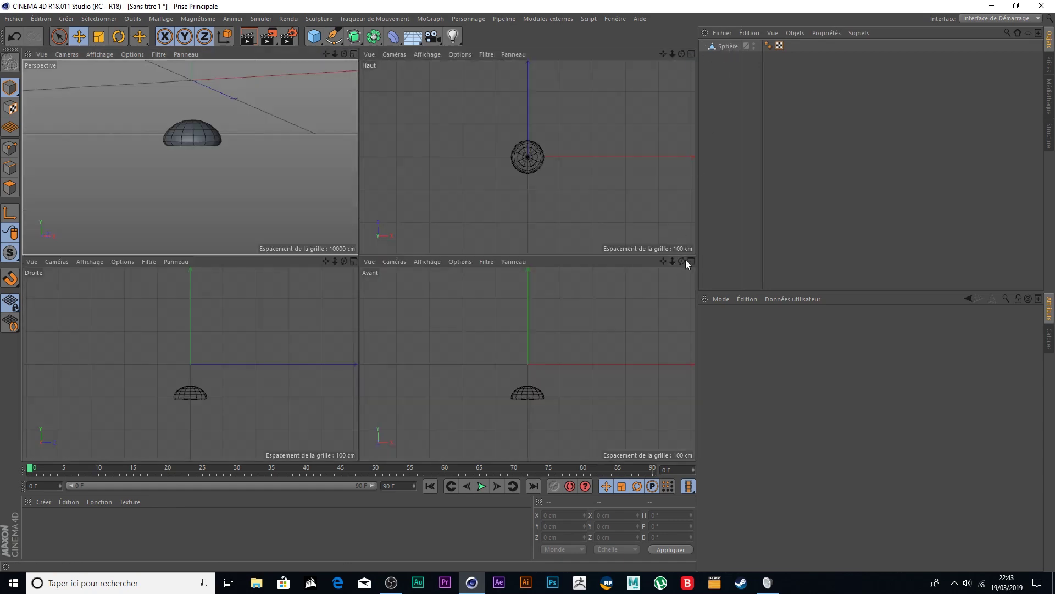
left_click(691, 261)
left_click(731, 46)
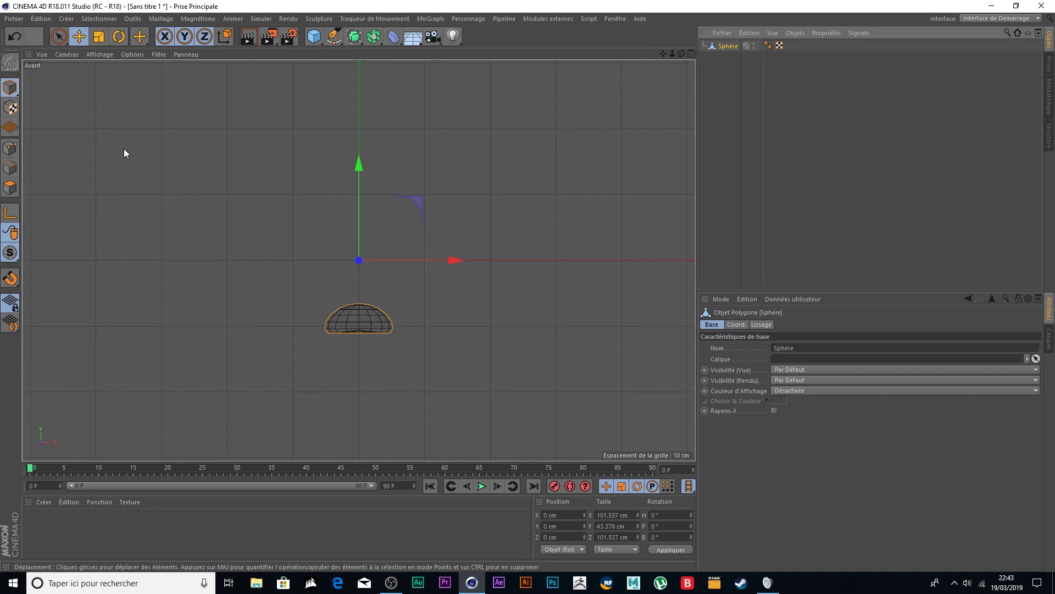
left_click(12, 214)
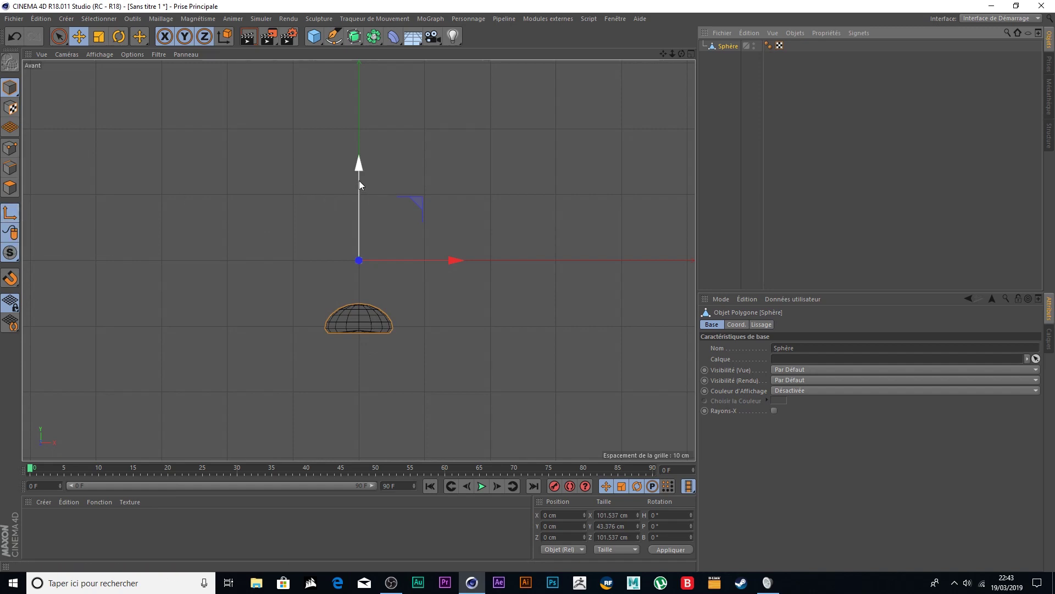
left_click_drag(360, 181, 361, 240)
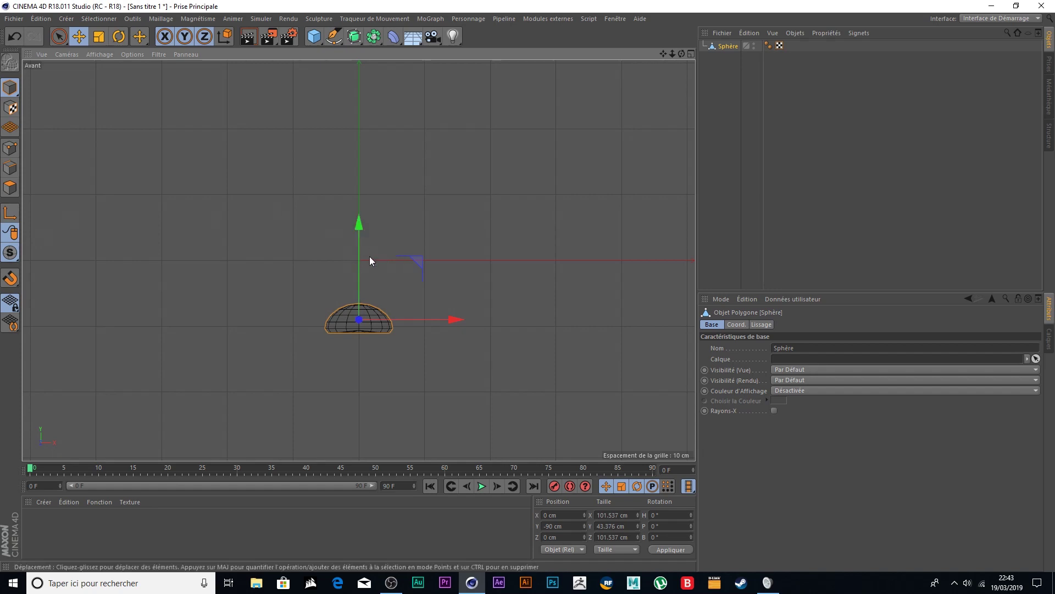
Raise the dome to Y 0 cm so its base sits on the origin
scroll(366, 275, "up", 2)
scroll(365, 284, "up", 2)
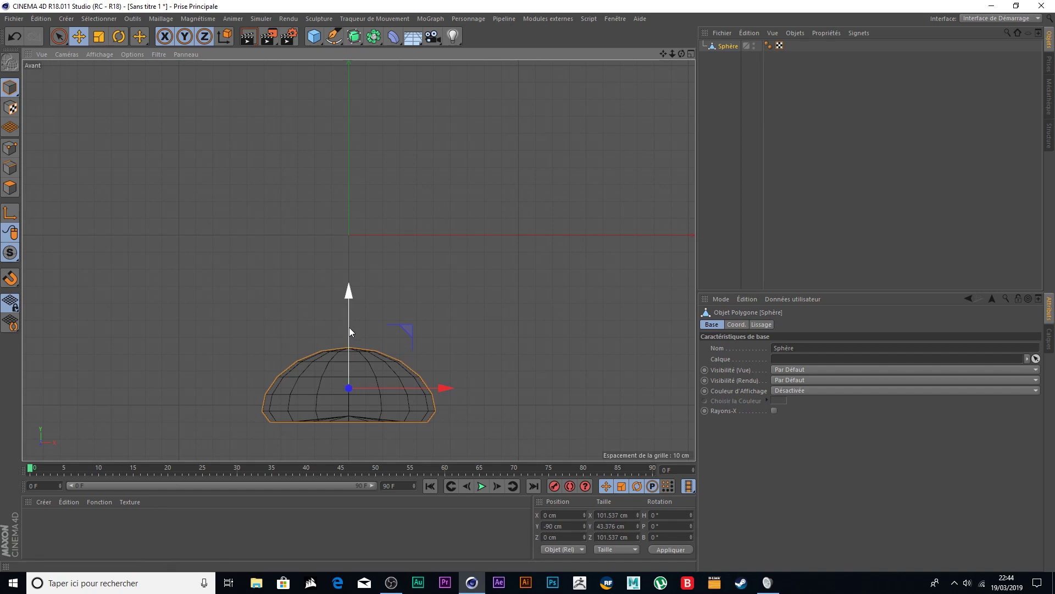
left_click_drag(350, 330, 350, 179)
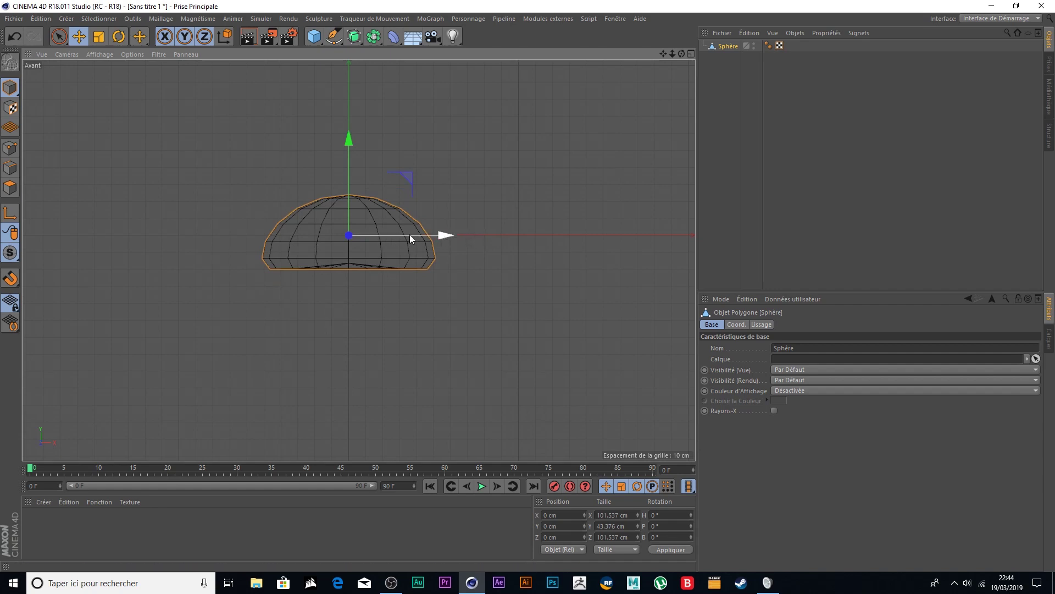
left_click(691, 53)
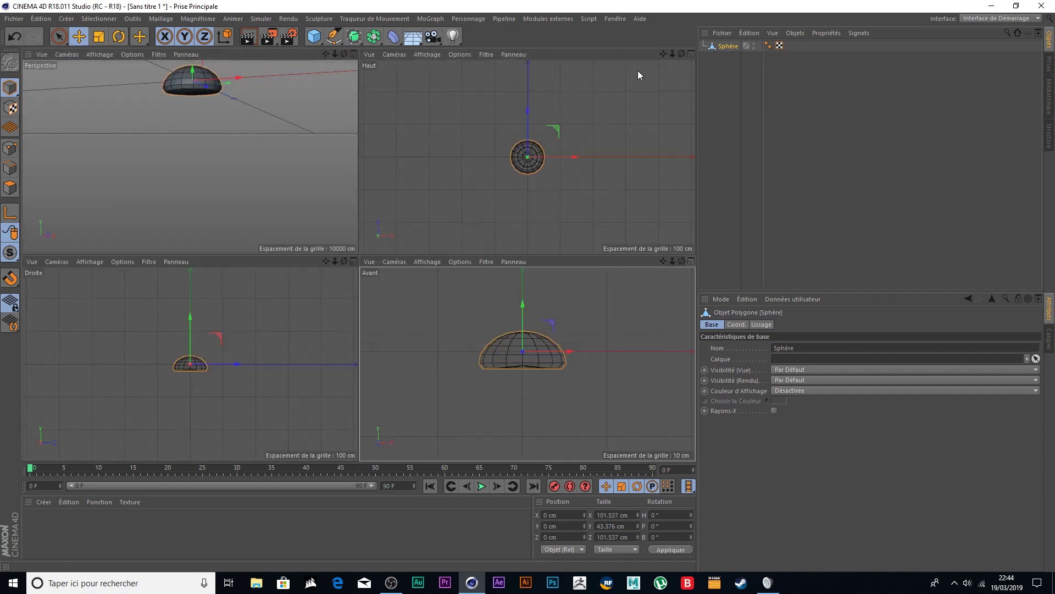
left_click(354, 53)
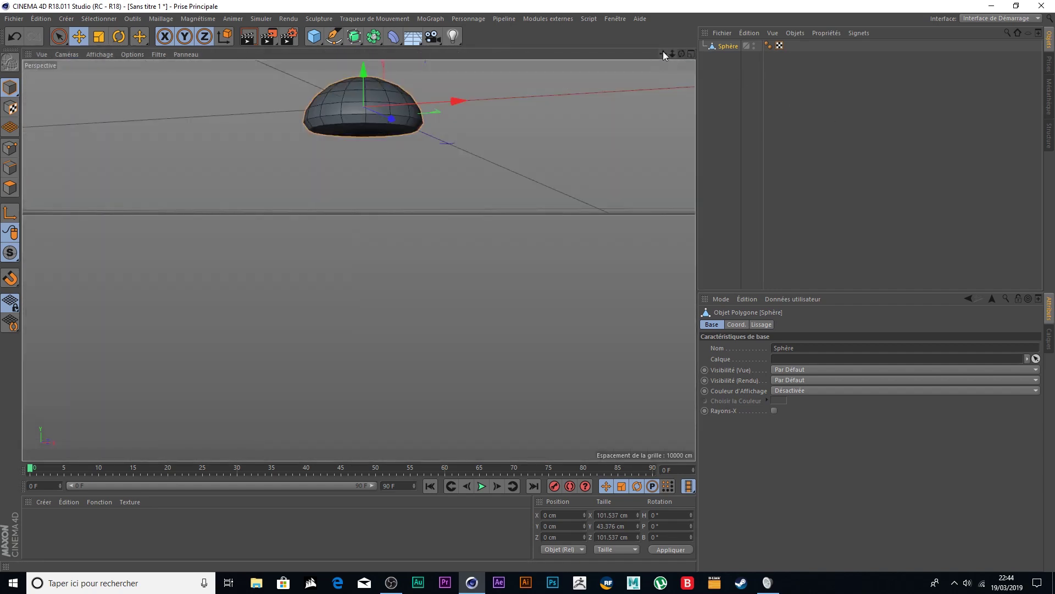
Orbit beneath the half-sphere and switch to Edge mode
middle_click_drag(378, 68, 359, 260, "alt")
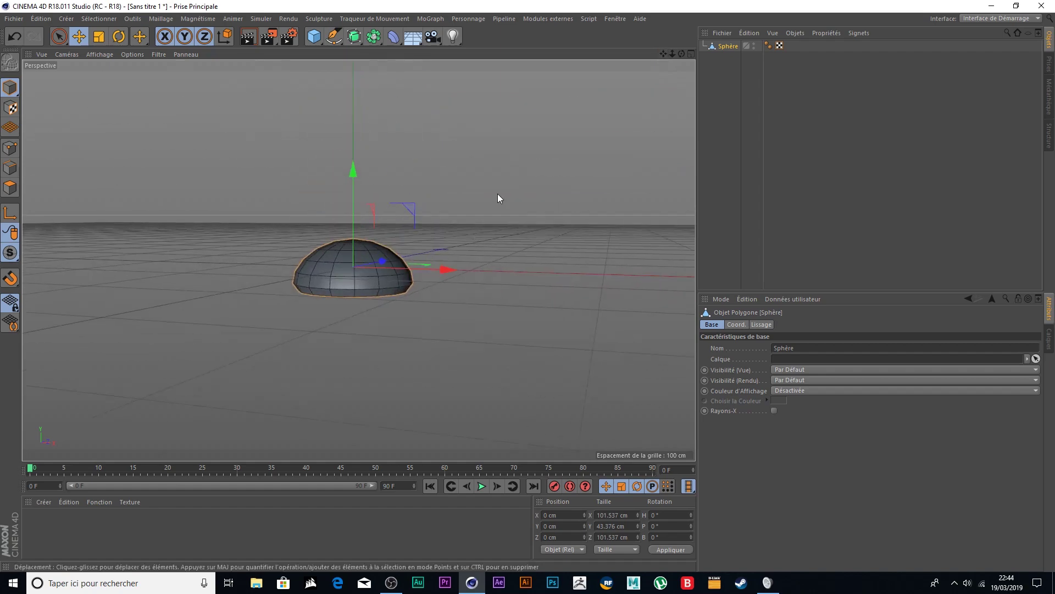
mouse_move(497, 194)
left_mouse_down("alt")
mouse_move(274, 182)
mouse_move(337, 110)
mouse_move(537, 157)
mouse_move(462, 214)
mouse_move(423, 180)
mouse_move(341, 248)
mouse_move(509, 259)
mouse_move(514, 144)
mouse_move(511, 247)
mouse_move(646, 97)
left_mouse_up("alt")
mouse_move(666, 53)
left_mouse_down("alt")
mouse_move(614, 207)
mouse_move(617, 165)
left_mouse_up("alt")
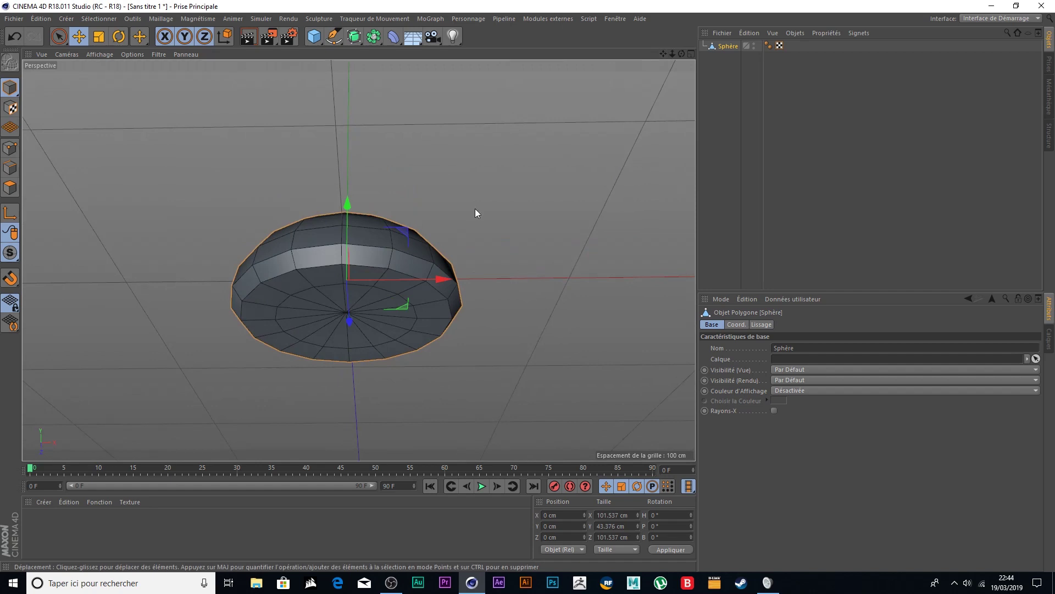
left_click(97, 19)
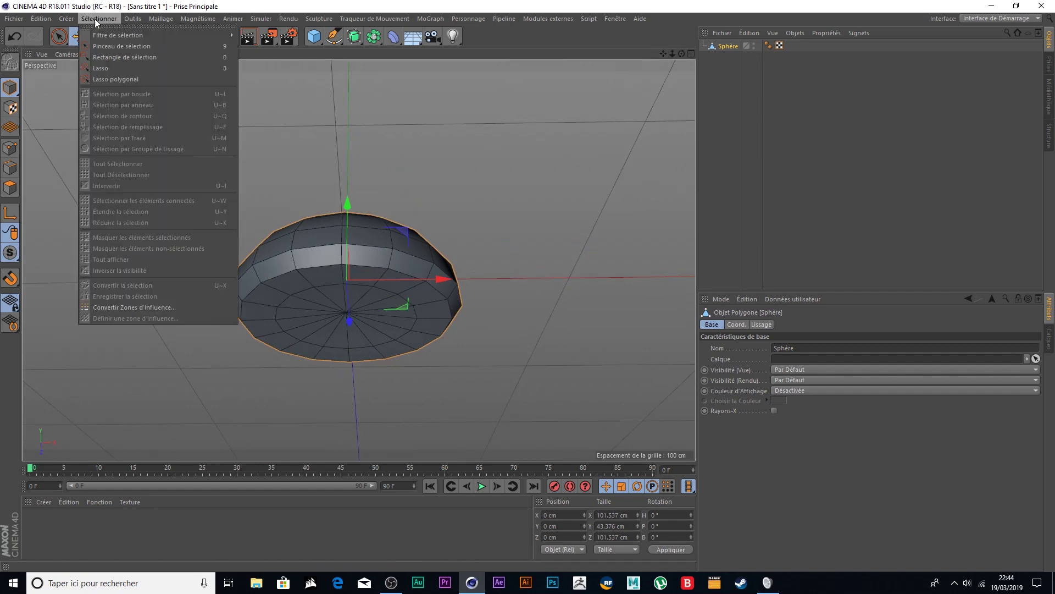
left_click(10, 167)
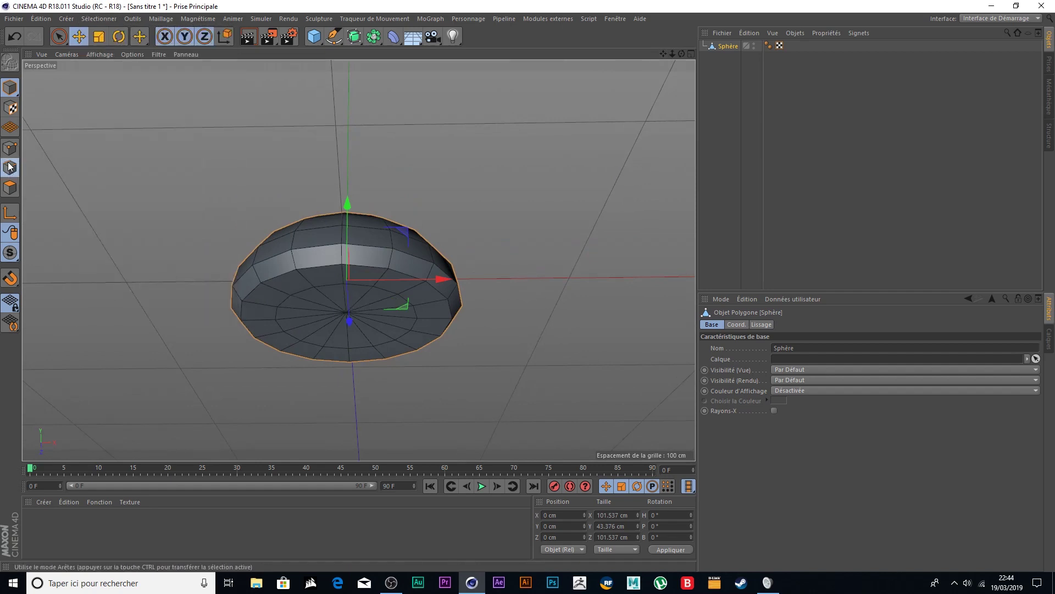
left_click(10, 168)
Loop-select an inner edge ring, 62.015 cm across, on the flat underside
left_click(110, 20)
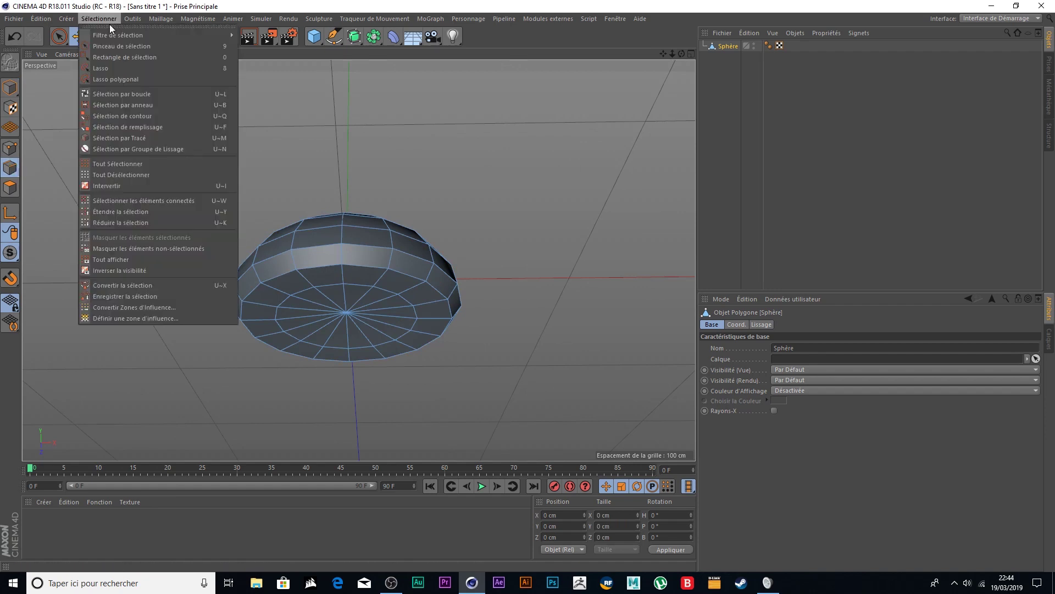
left_click(150, 96)
left_click_drag(400, 288, 495, 206, "alt")
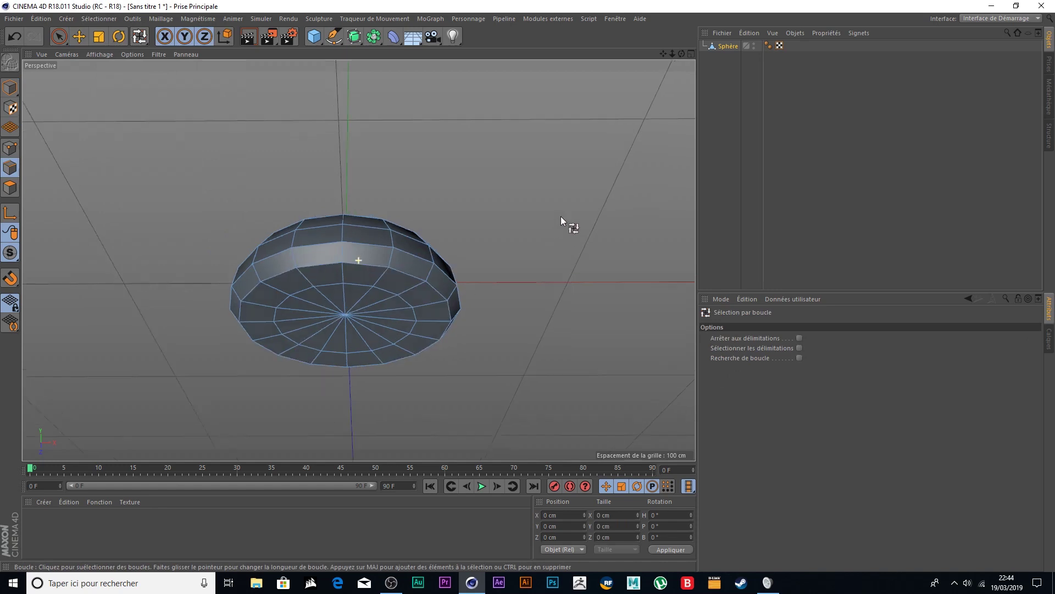
left_click(359, 277)
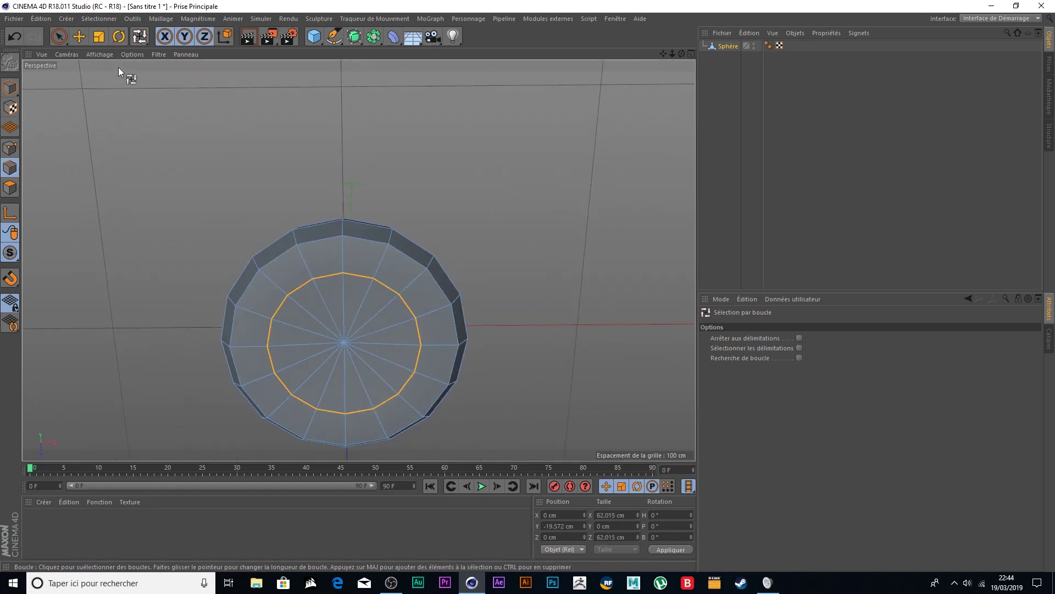
Bevel the selected ring with a 4.7 cm offset, splitting it in two
left_click(164, 20)
mouse_move(178, 61)
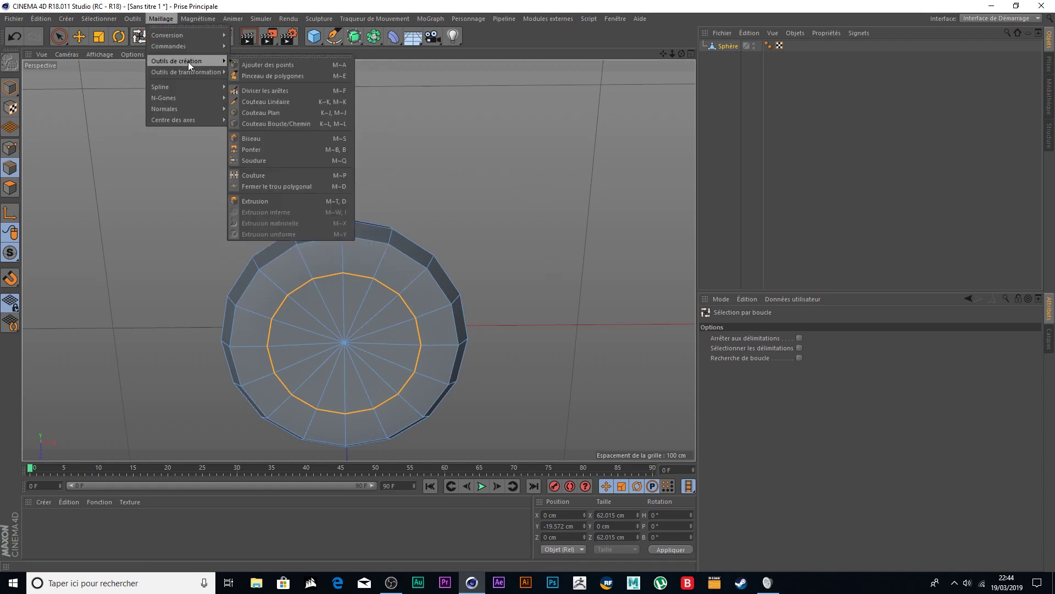
left_click(272, 138)
left_click_drag(185, 186, 167, 191)
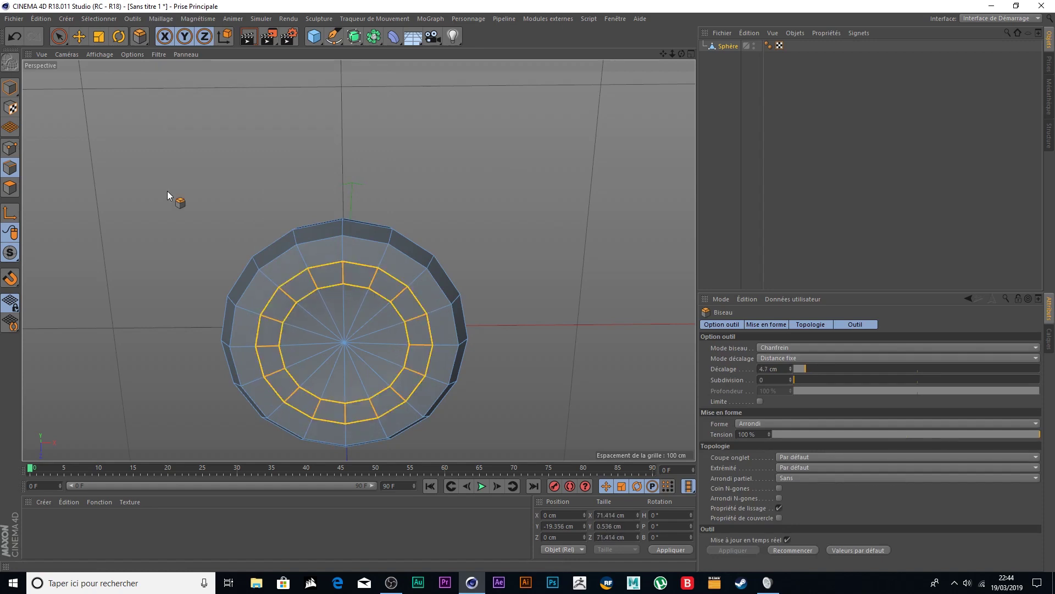
Loop-select the inner 52.665 cm edge ring
left_click(102, 17)
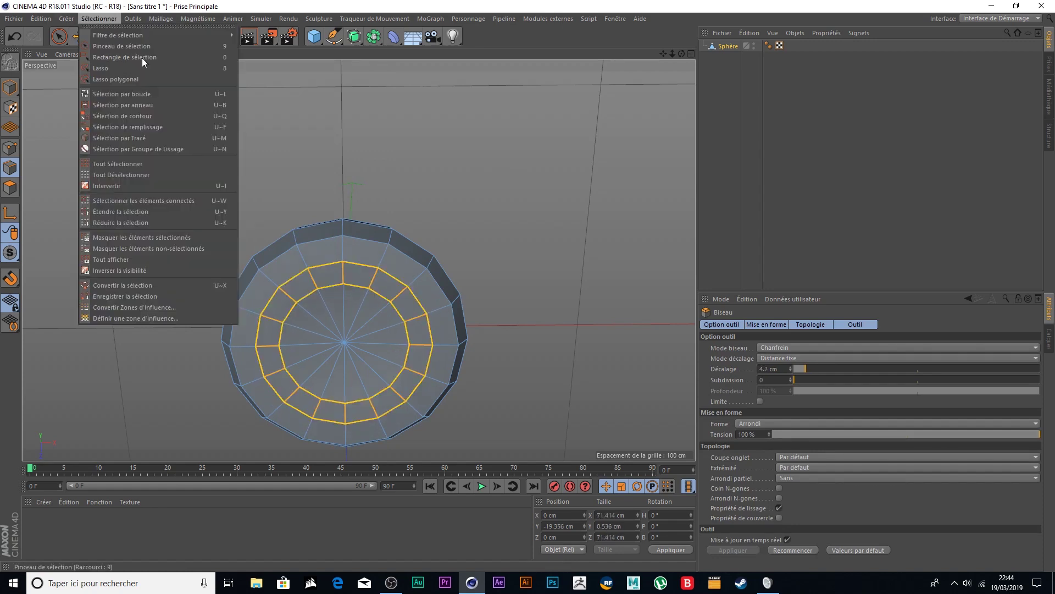
left_click(152, 94)
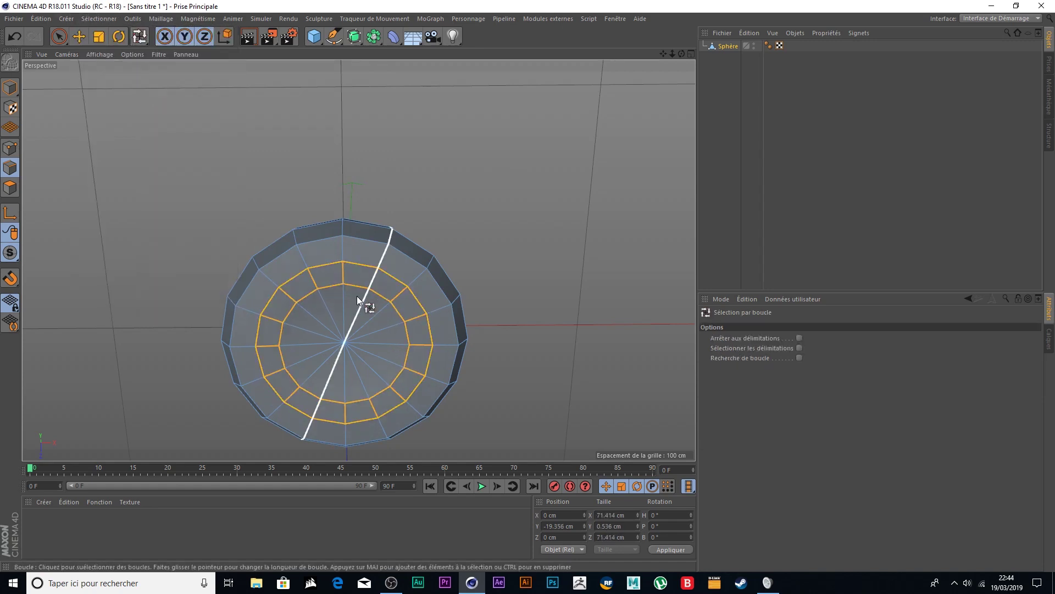
left_click(307, 294)
left_click(391, 289)
Raise the selected ring slightly and bevel it 2.5 cm into two rings
left_click_drag(568, 131, 504, 183, "alt")
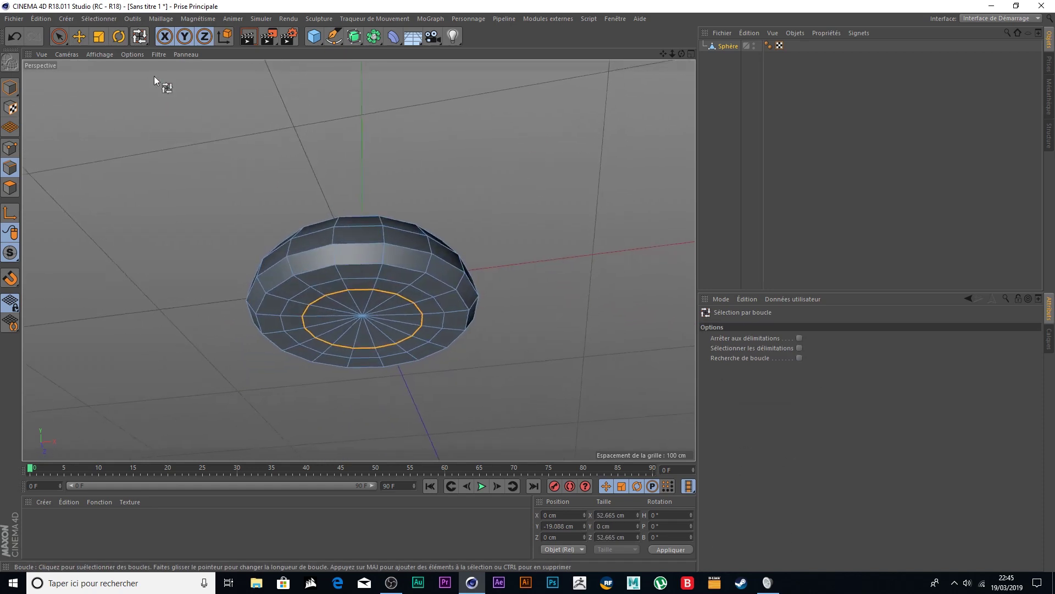
left_click(78, 37)
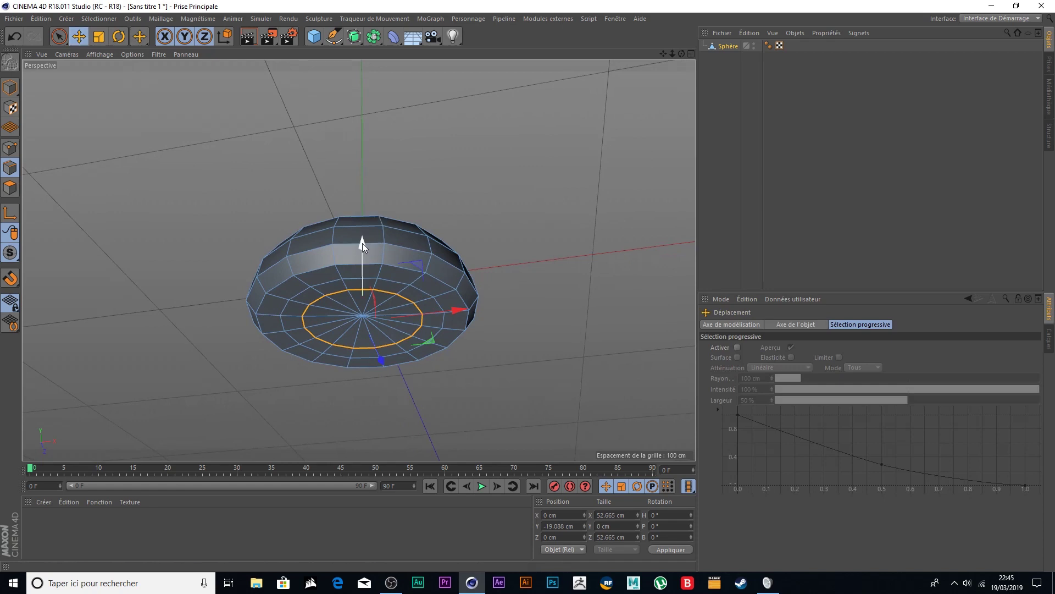
left_click_drag(363, 243, 362, 240)
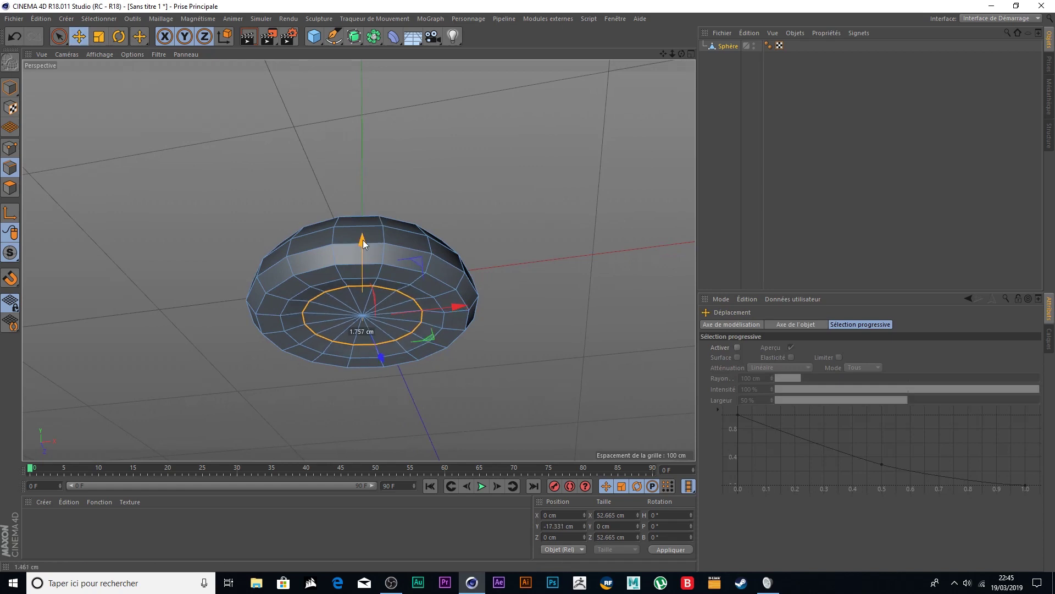
left_click(140, 37)
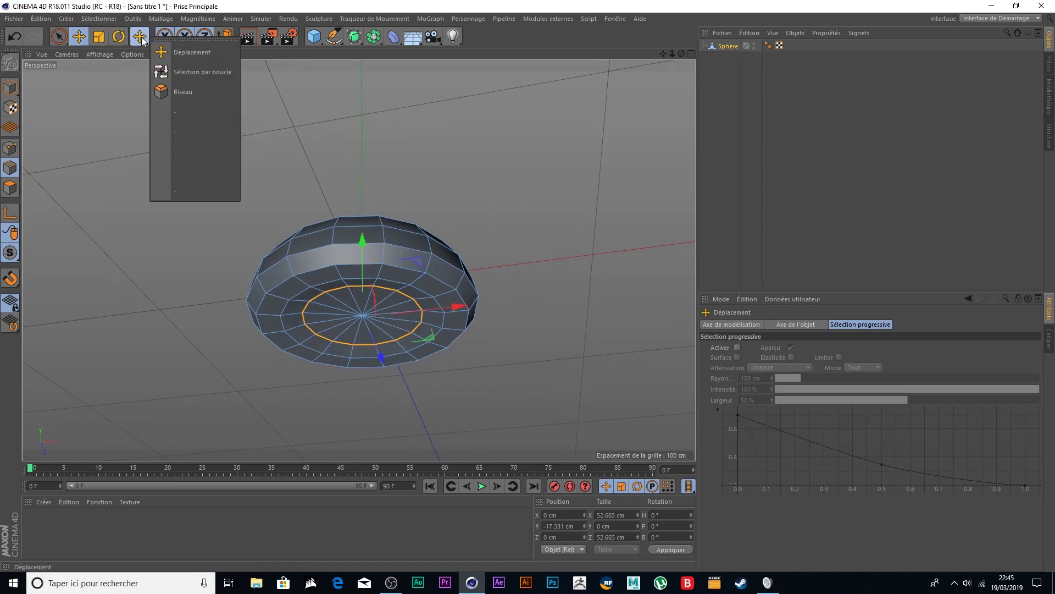
left_click(184, 91)
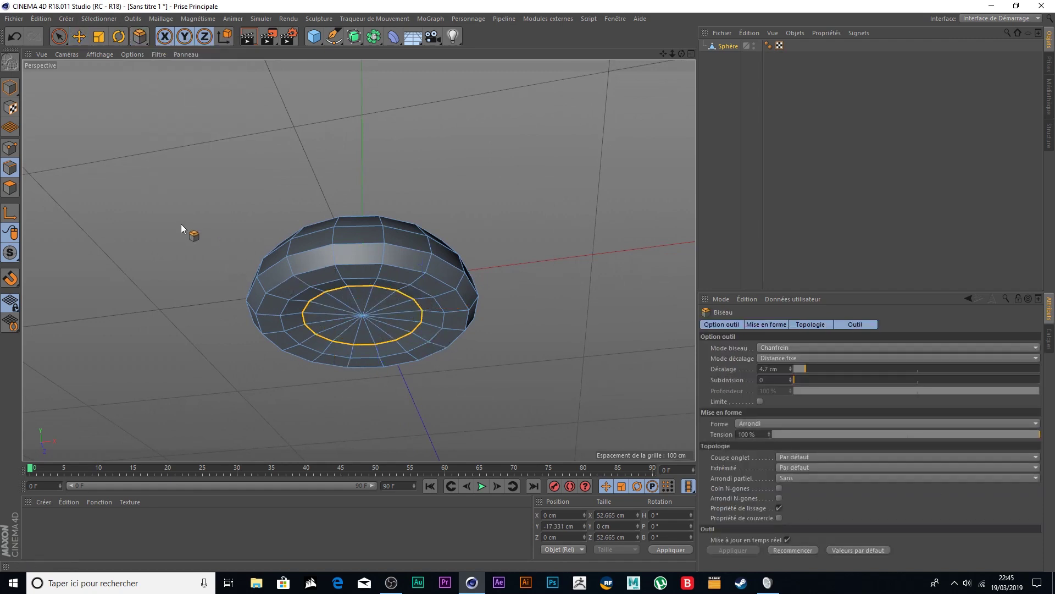
left_click_drag(180, 223, 187, 222)
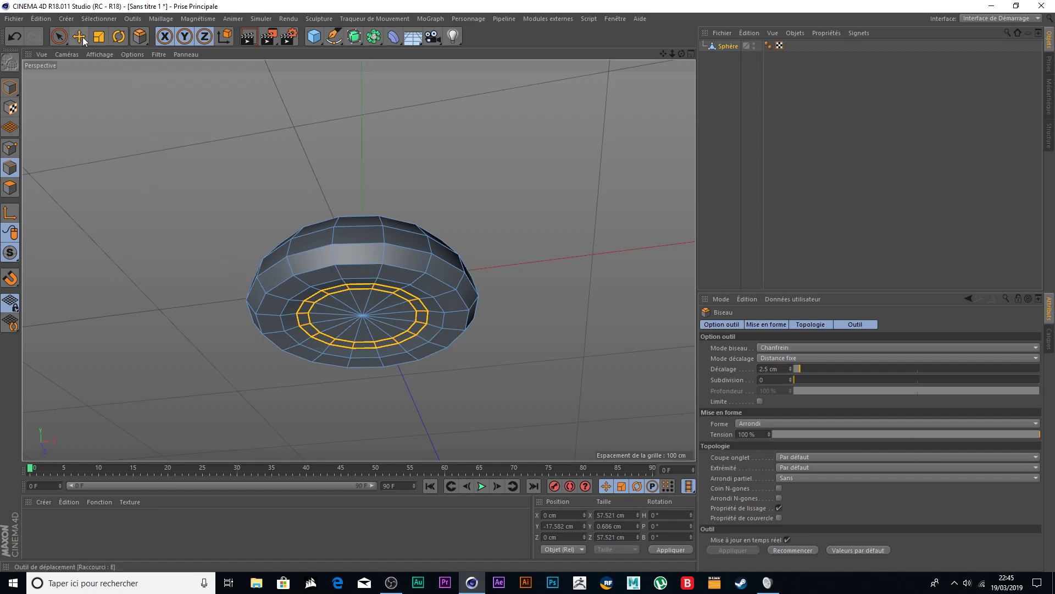
Loop-select the innermost ring and raise it to Y -15.571 cm
left_click(147, 38)
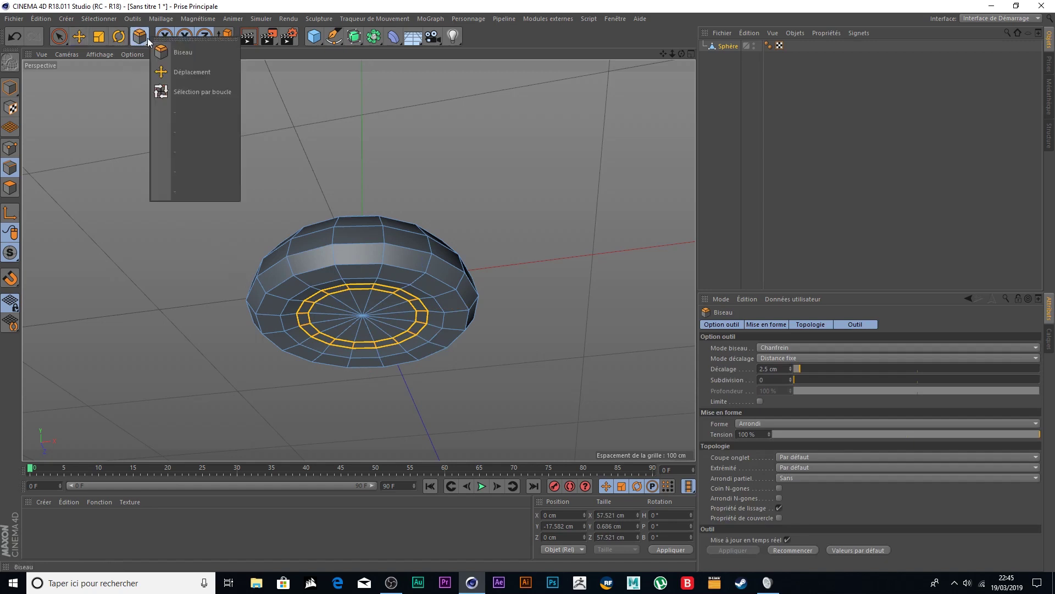
left_click(206, 88)
left_click(338, 293)
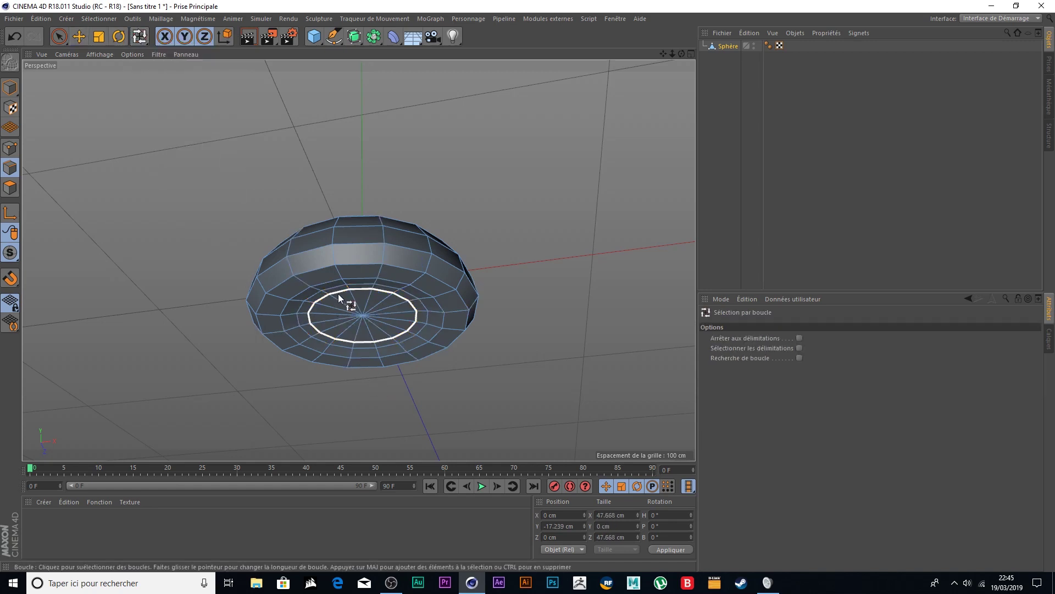
scroll(350, 356, "up", 3)
left_click(79, 38)
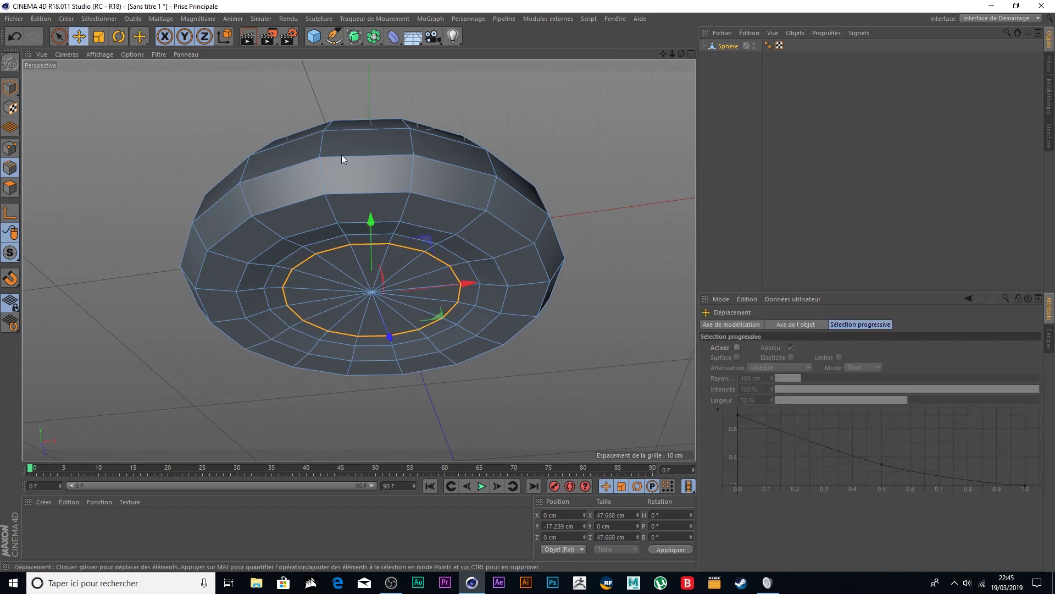
left_click_drag(374, 223, 372, 218)
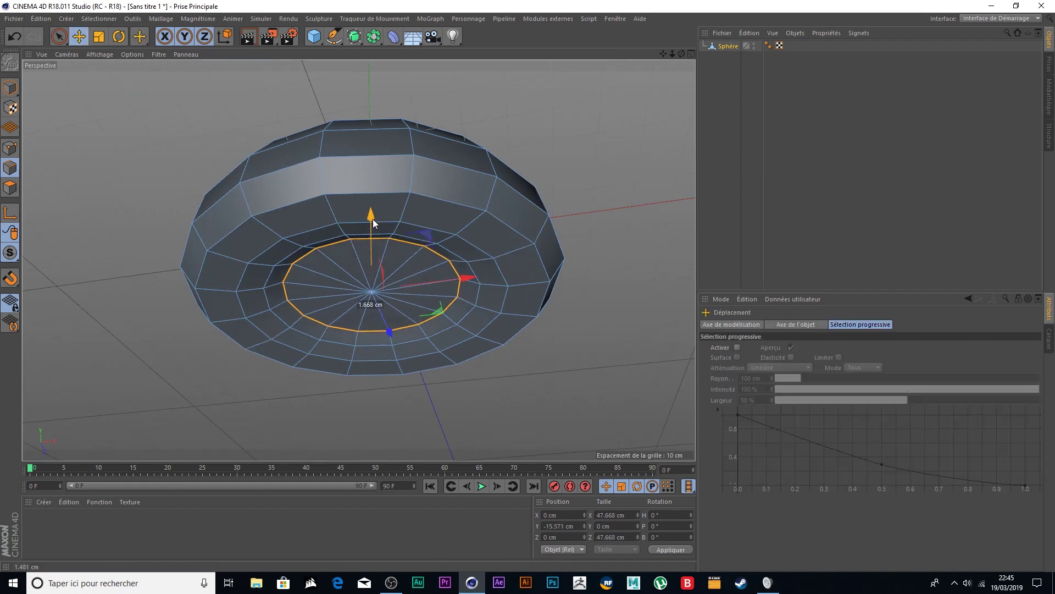
mouse_move(575, 119)
left_mouse_down("alt")
mouse_move(588, 148)
mouse_move(538, 112)
mouse_move(522, 152)
mouse_move(555, 134)
mouse_move(560, 113)
mouse_move(534, 161)
left_mouse_up("alt")
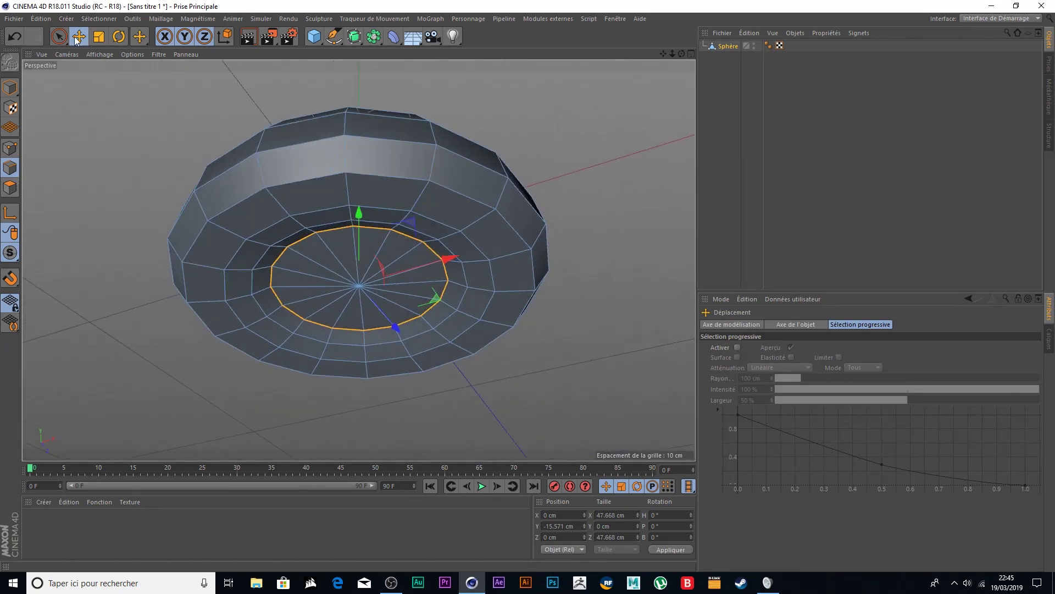
left_click(59, 36)
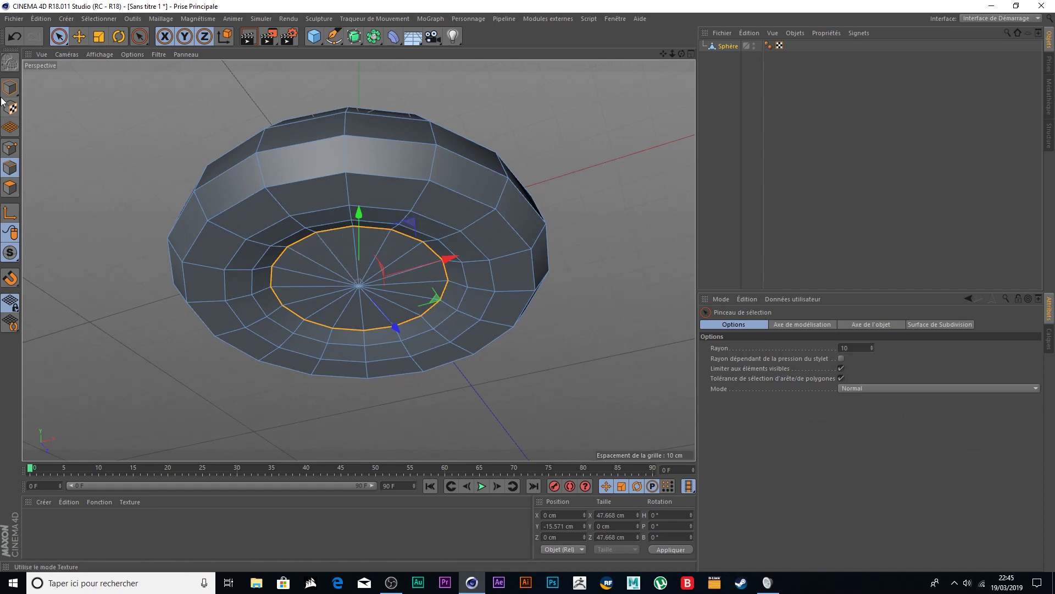
Switch to polygon mode and select the central disc on the dome's underside
left_click(73, 113)
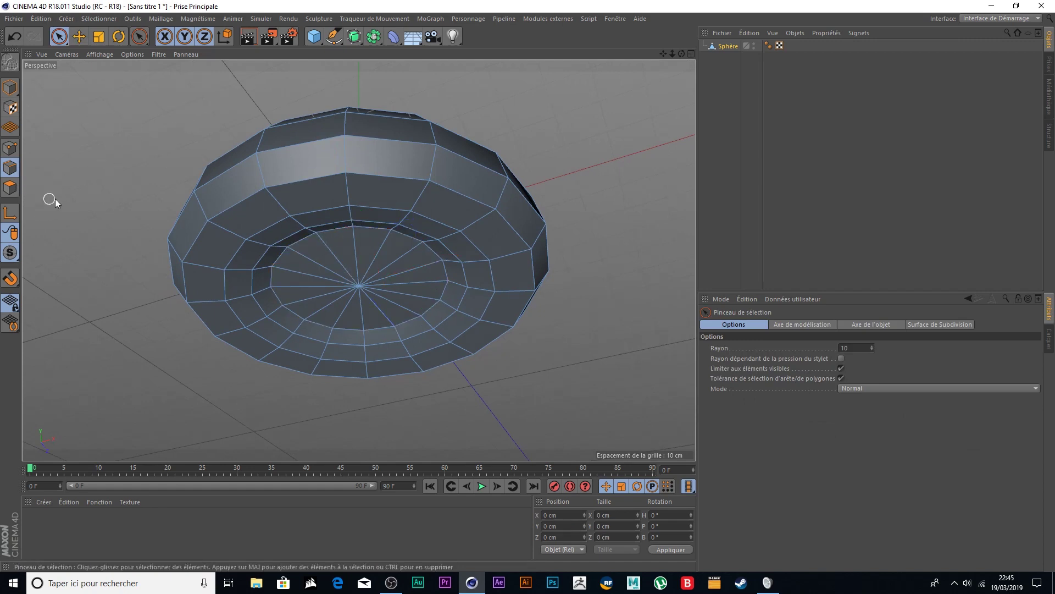
left_click(11, 187)
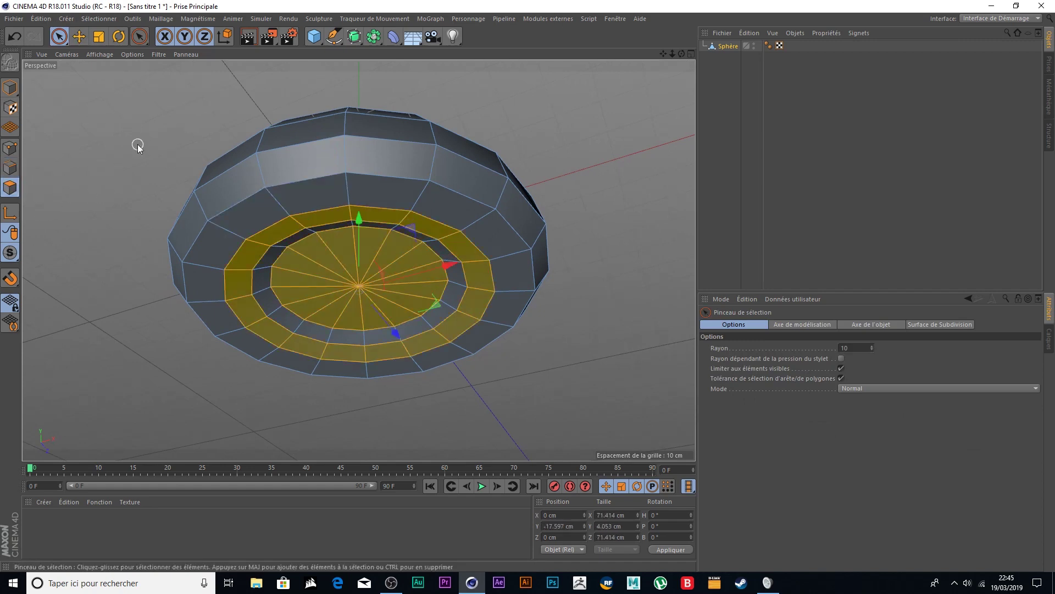
left_click_drag(374, 255, 384, 282)
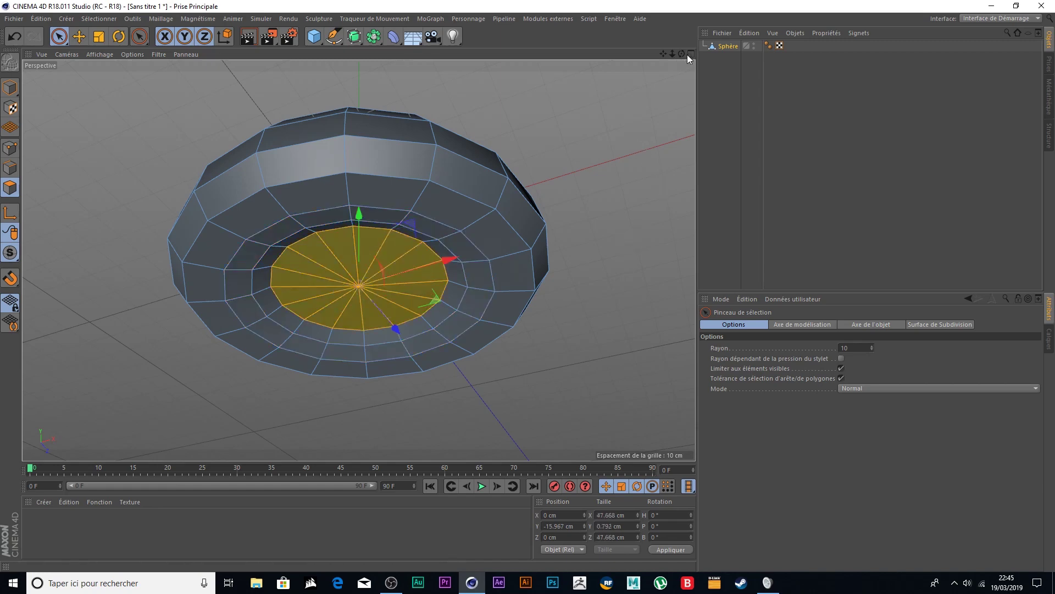
left_click_drag(683, 54, 248, 34)
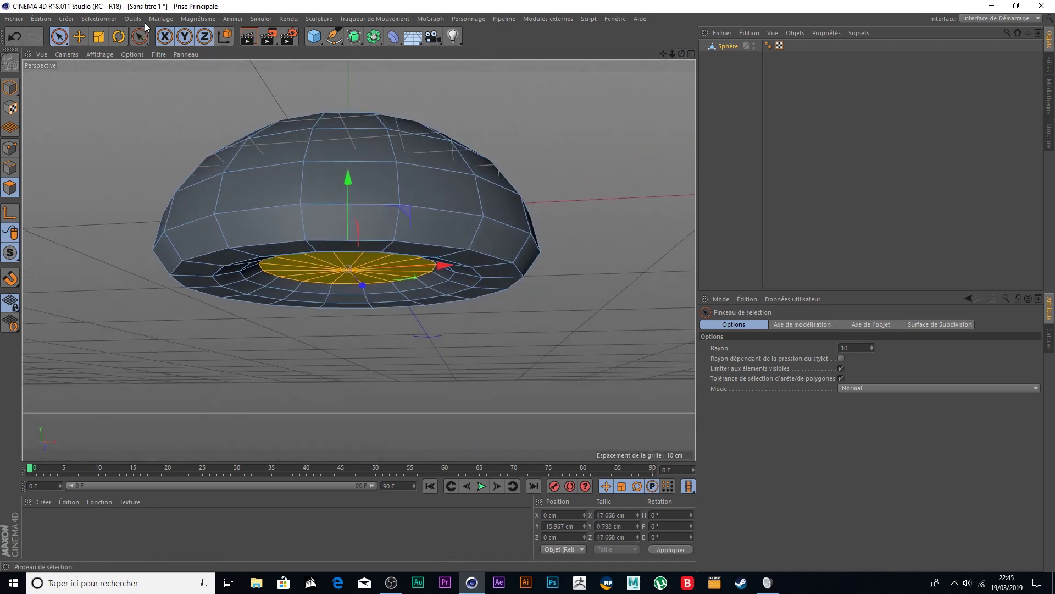
Extrude the central disc 10.7 cm downward into a short stem, shown in four views
left_click(161, 19)
mouse_move(176, 61)
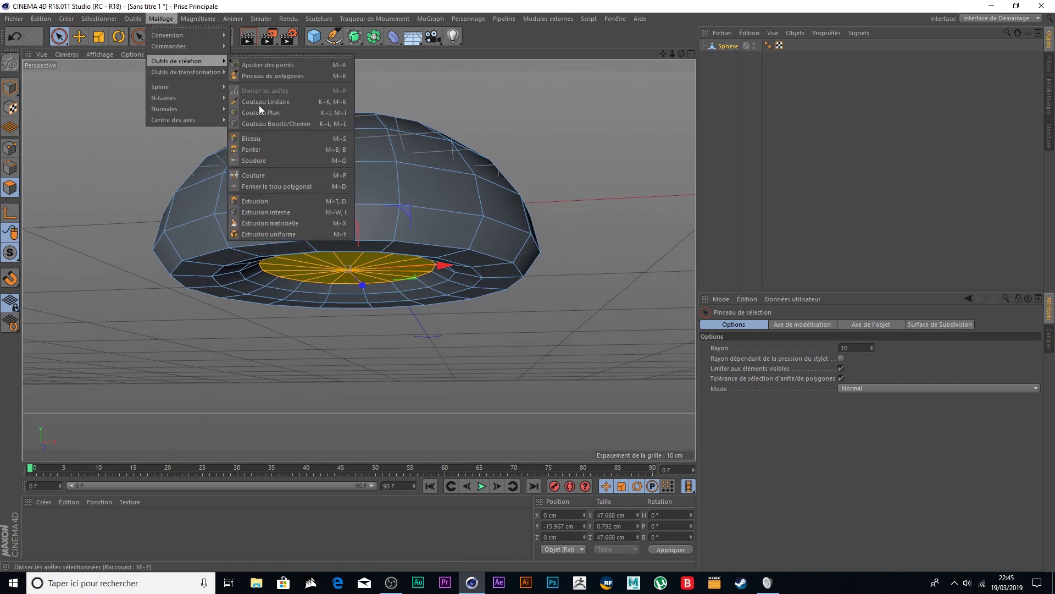
left_click(272, 201)
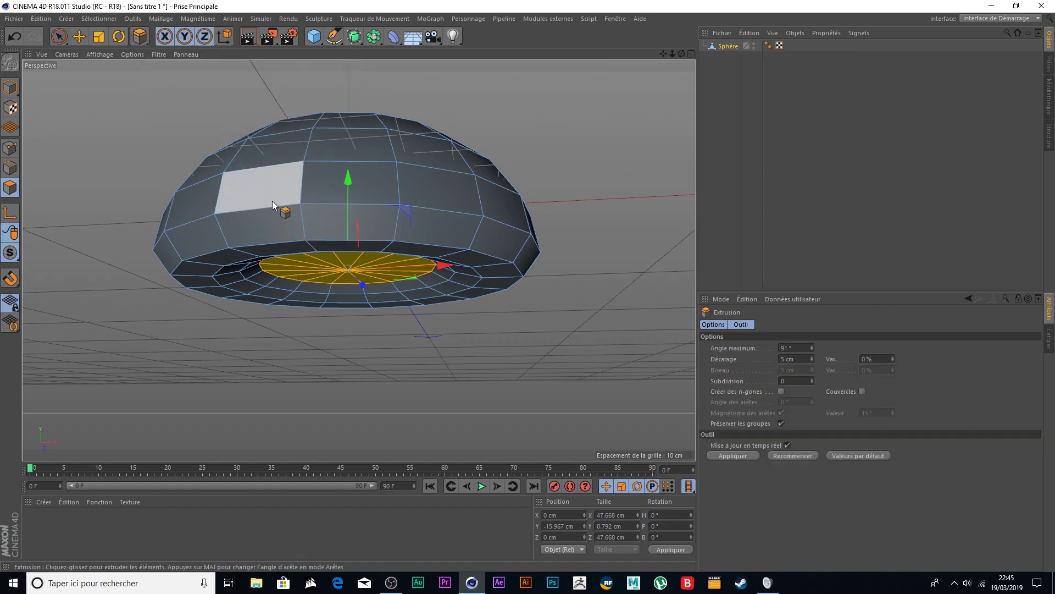
left_click_drag(582, 190, 616, 189)
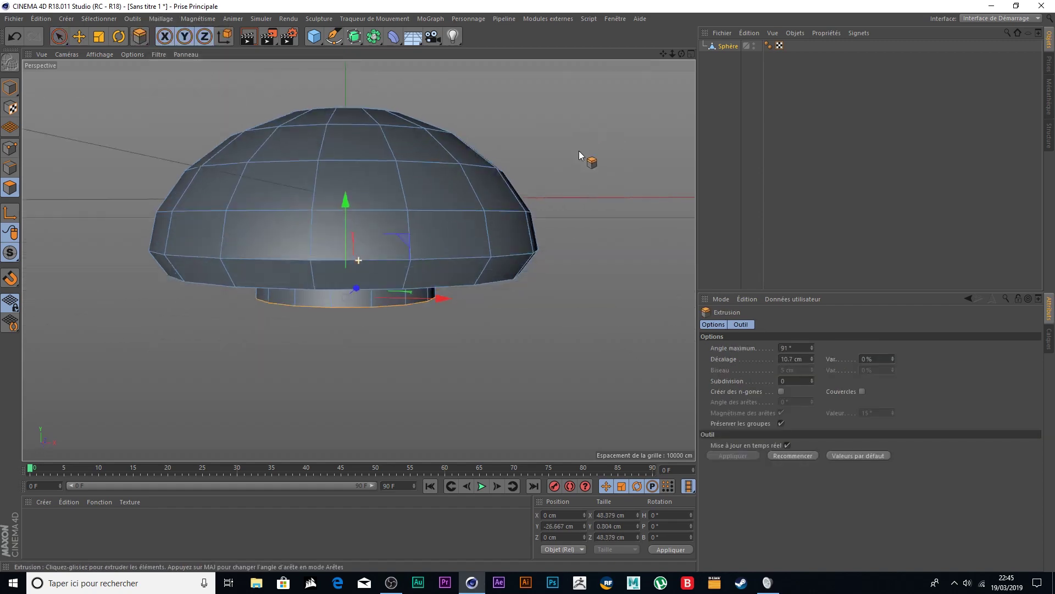
left_click_drag(601, 127, 578, 131)
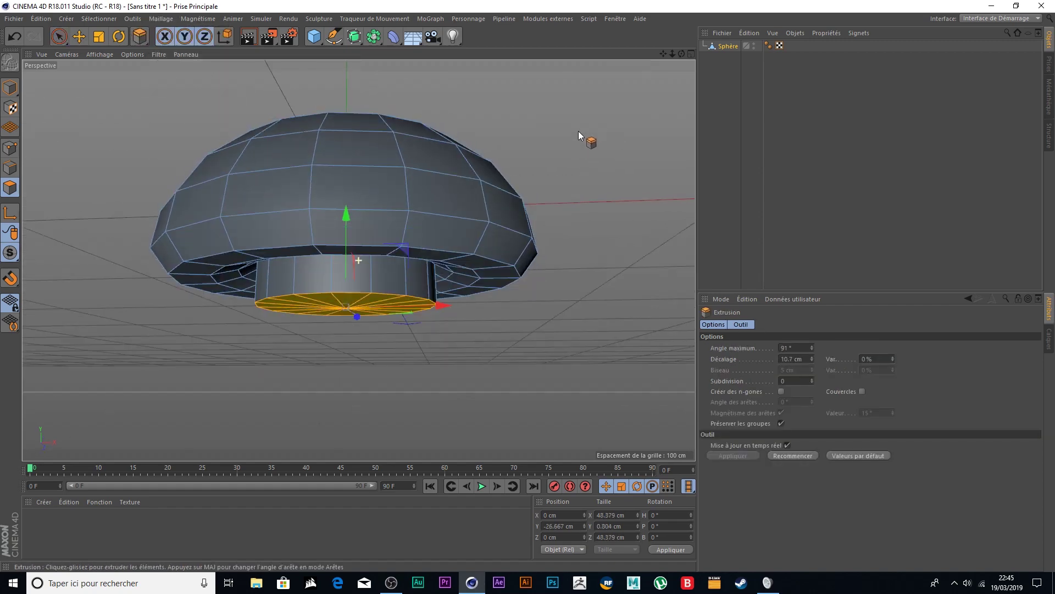
left_click(690, 54)
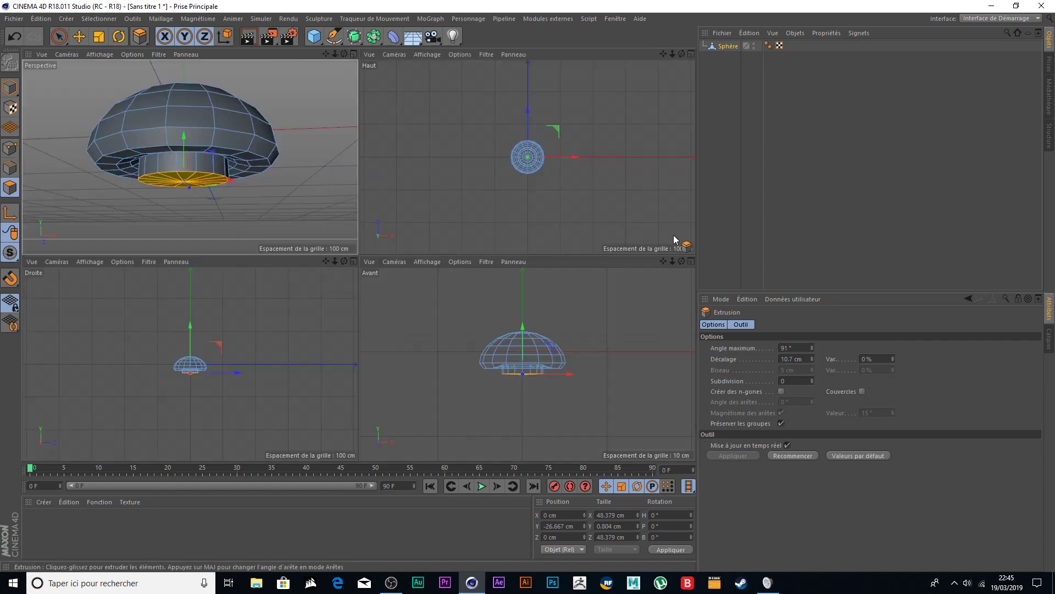
Flatten the stem's bottom face by setting Taille Y to 0 cm in the front view
left_click(695, 259)
scroll(371, 287, "up", 3)
scroll(326, 364, "up", 3)
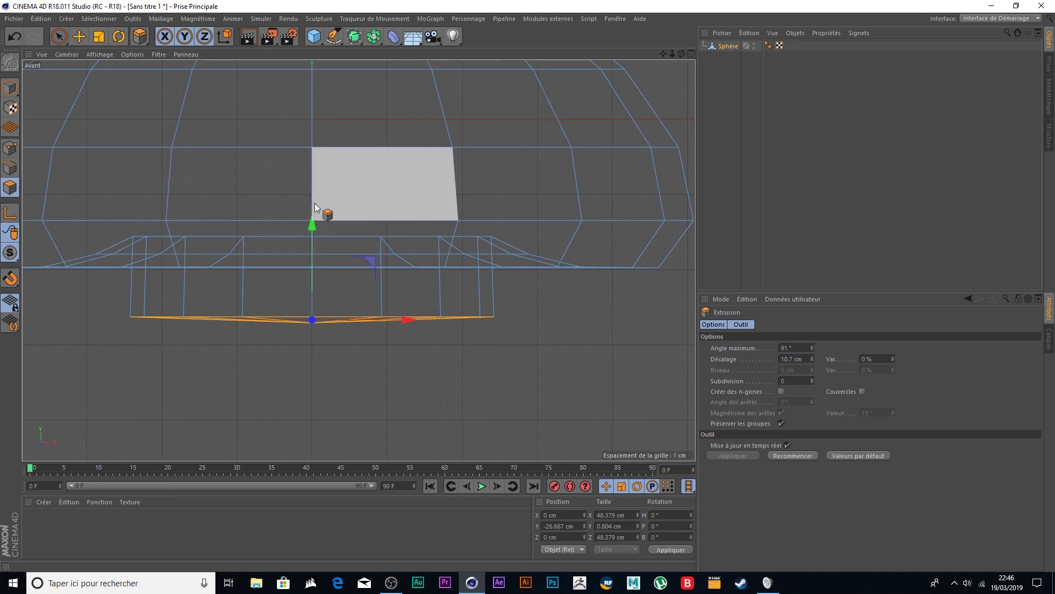
left_click(624, 529)
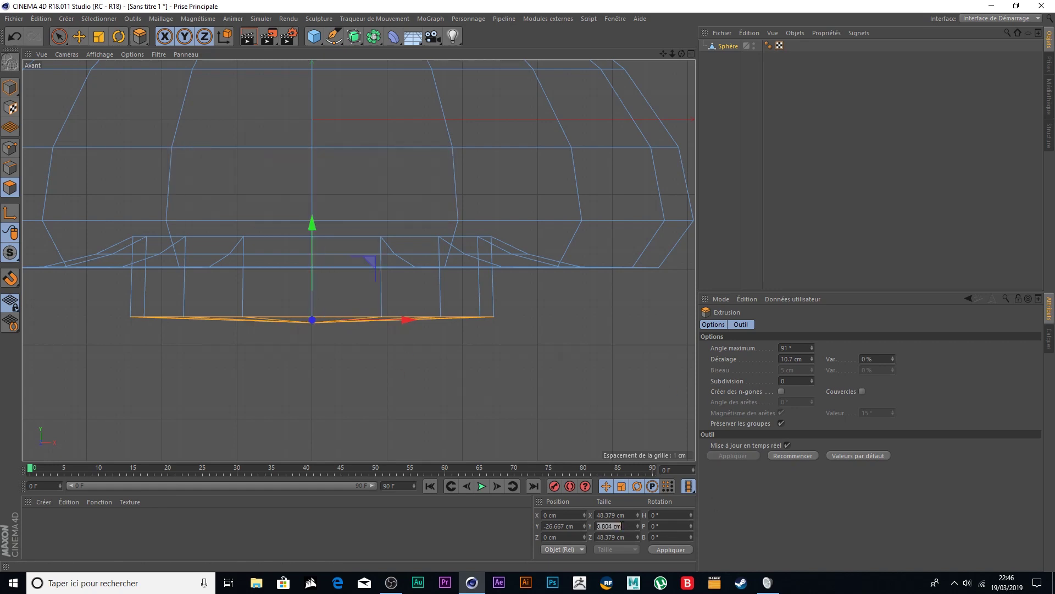
type("0")
key("Return")
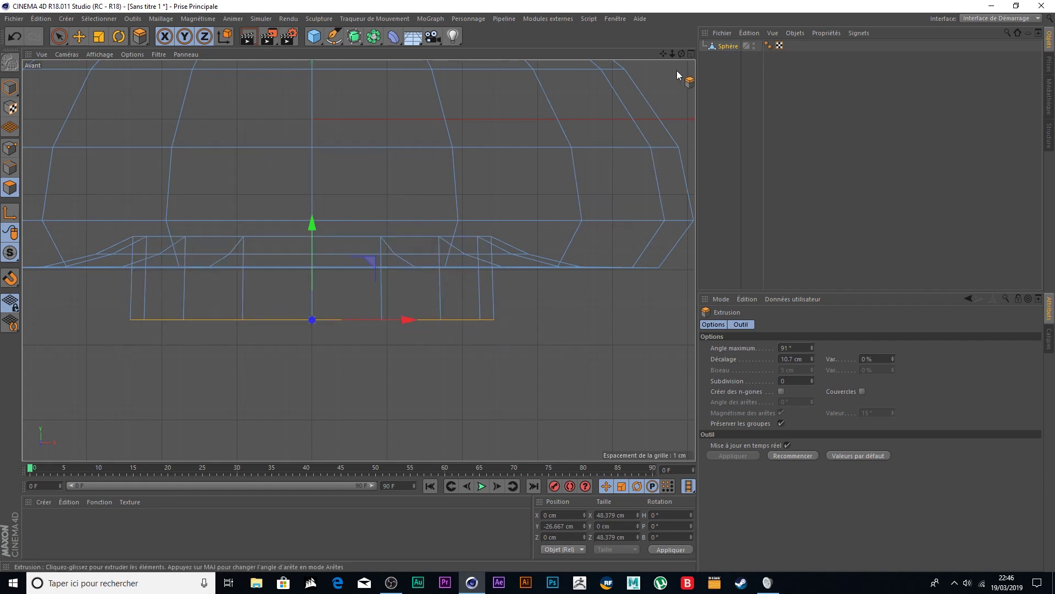
left_click_drag(663, 53, 697, 61)
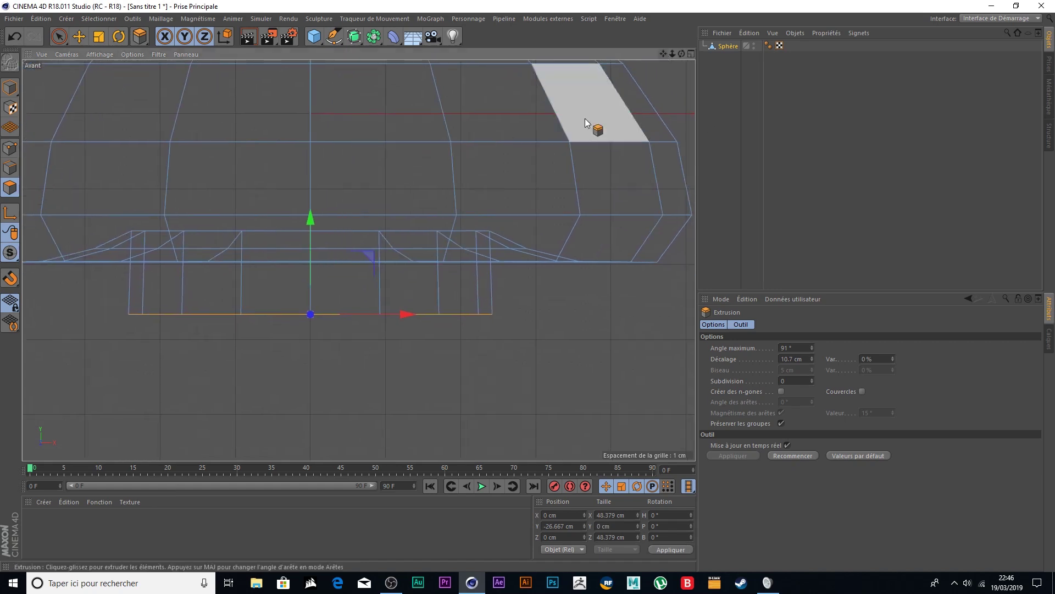
scroll(459, 228, "down", 3)
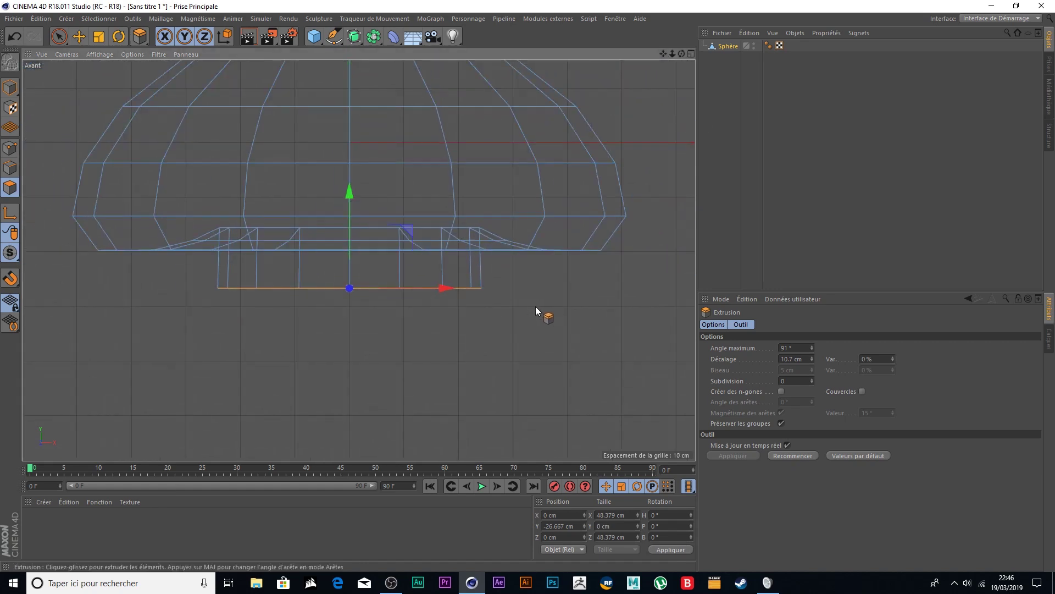
left_click(690, 54)
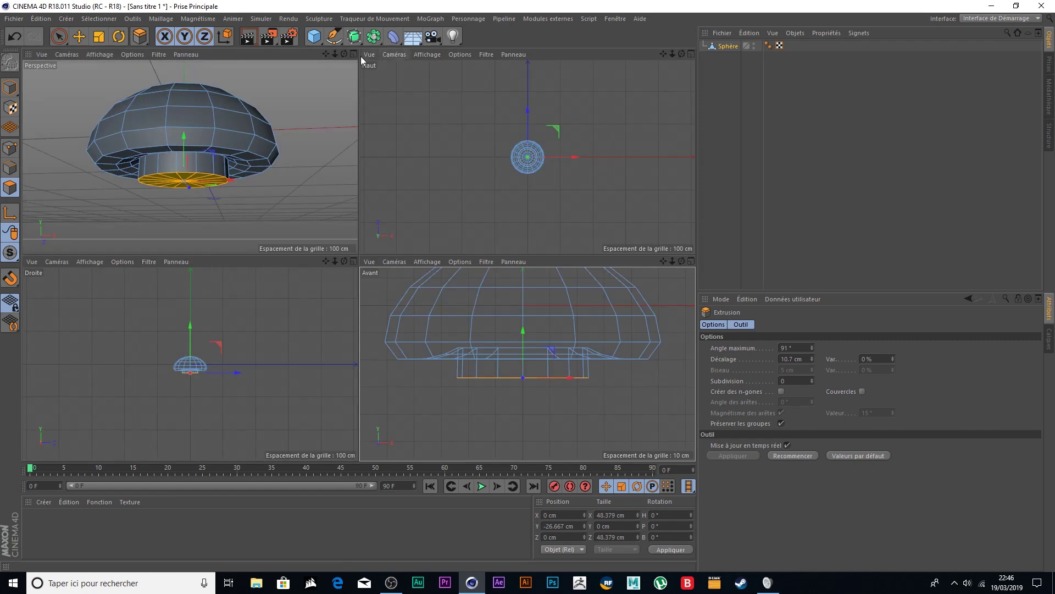
left_click(353, 54)
Push the stem's bottom face further down to a 9 cm extrusion offset
left_click_drag(569, 335, 605, 336)
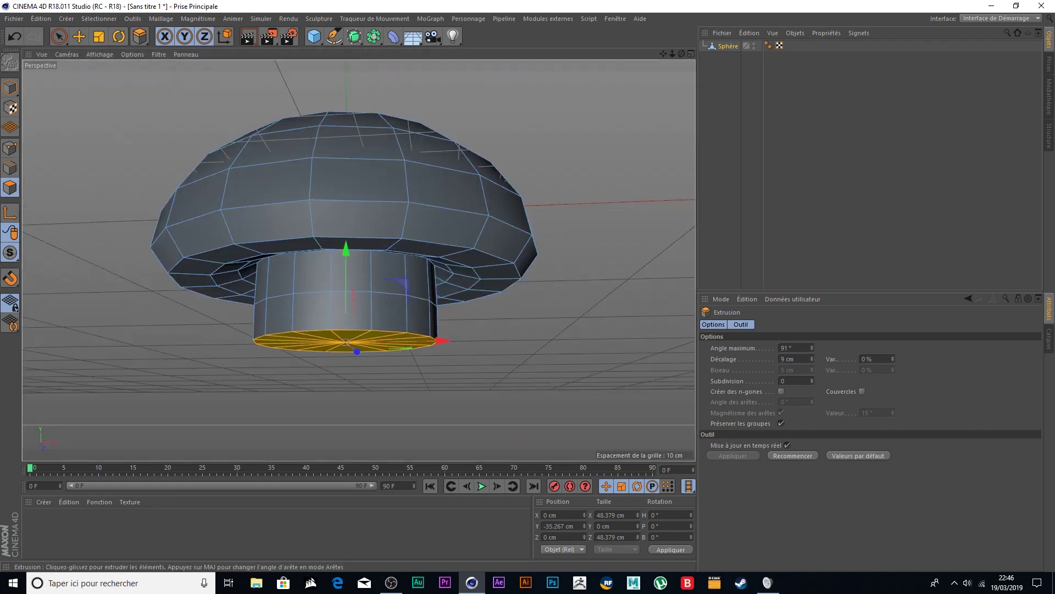
left_click(691, 54)
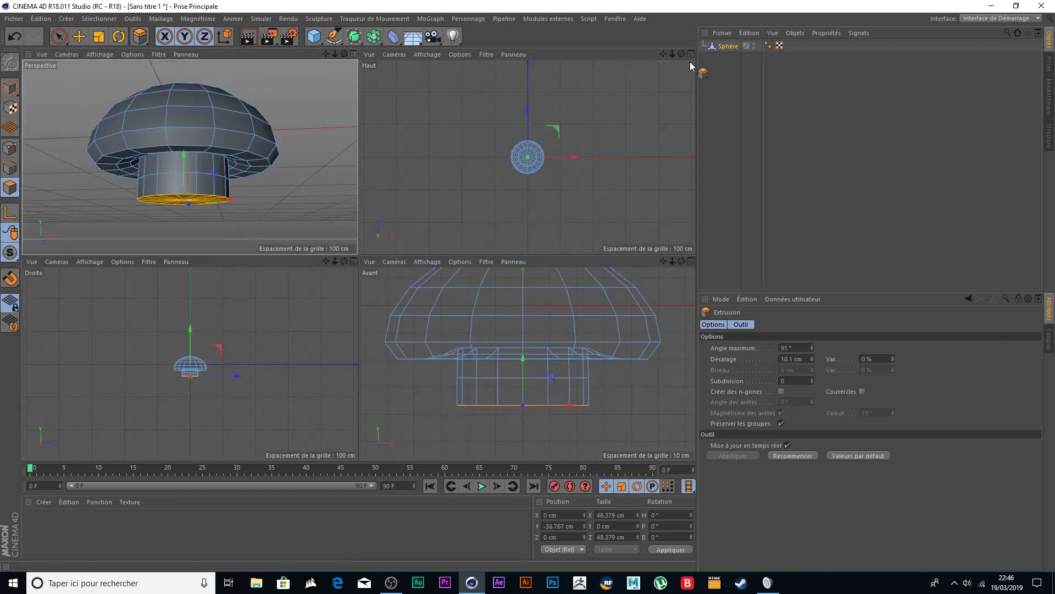
scroll(517, 413, "up", 3)
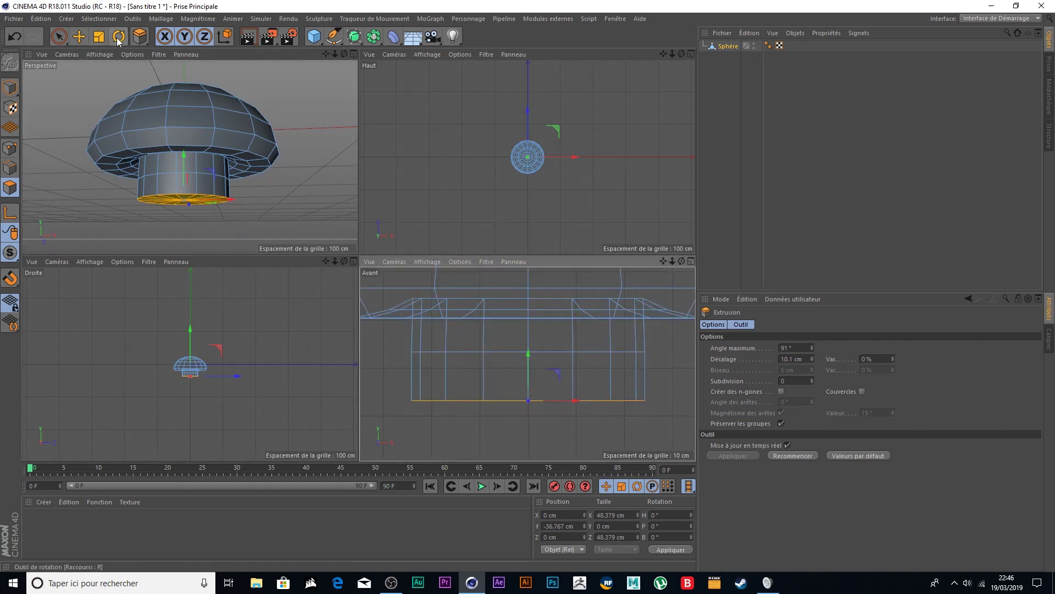
Scale the bottom face from 48.379 to about 50.97 cm across so the stem flares
left_click(98, 37)
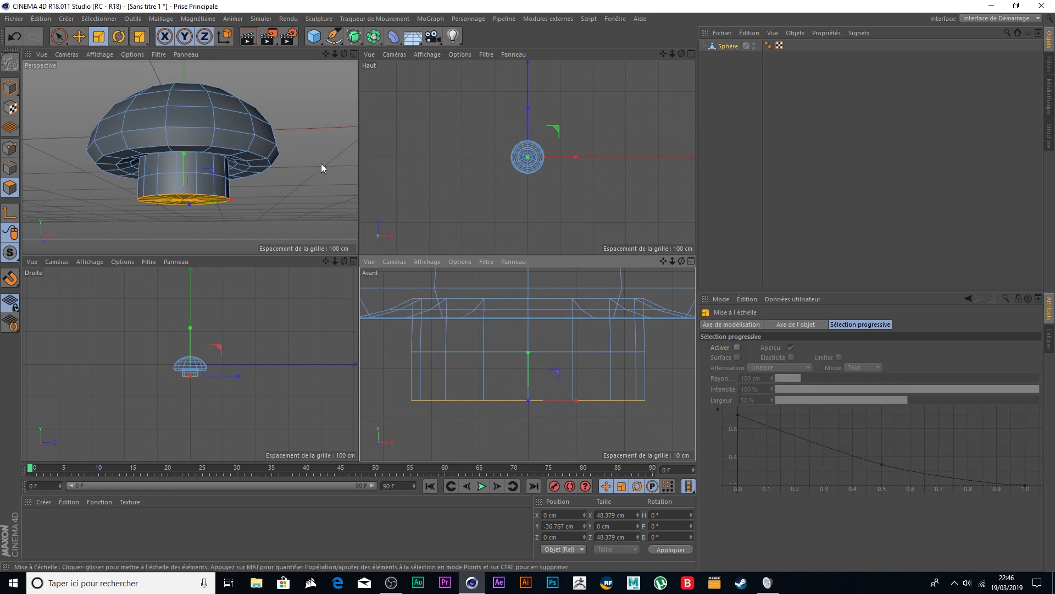
left_click(352, 55)
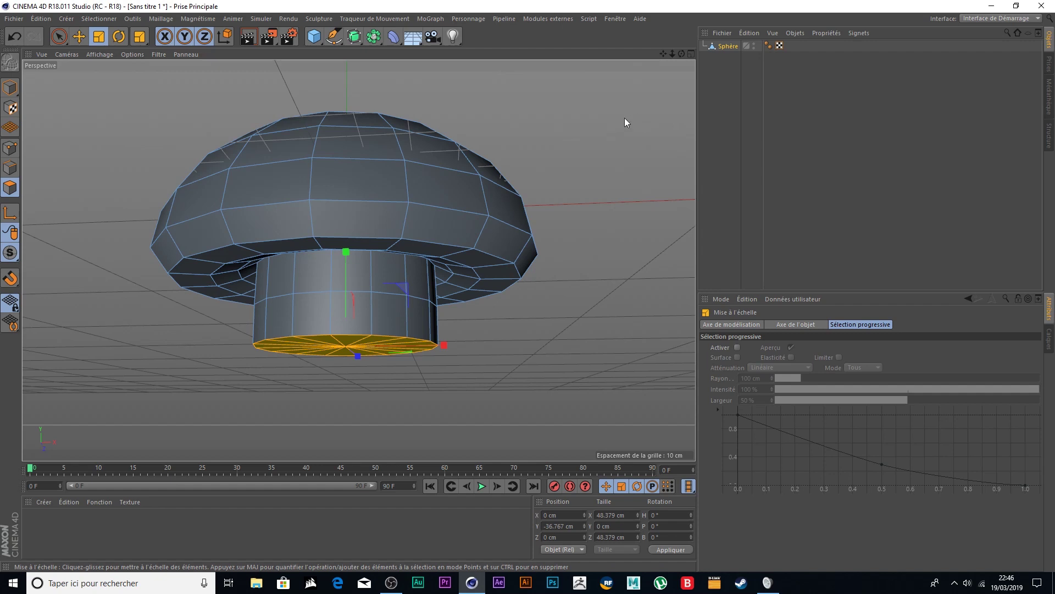
left_click_drag(588, 130, 607, 126)
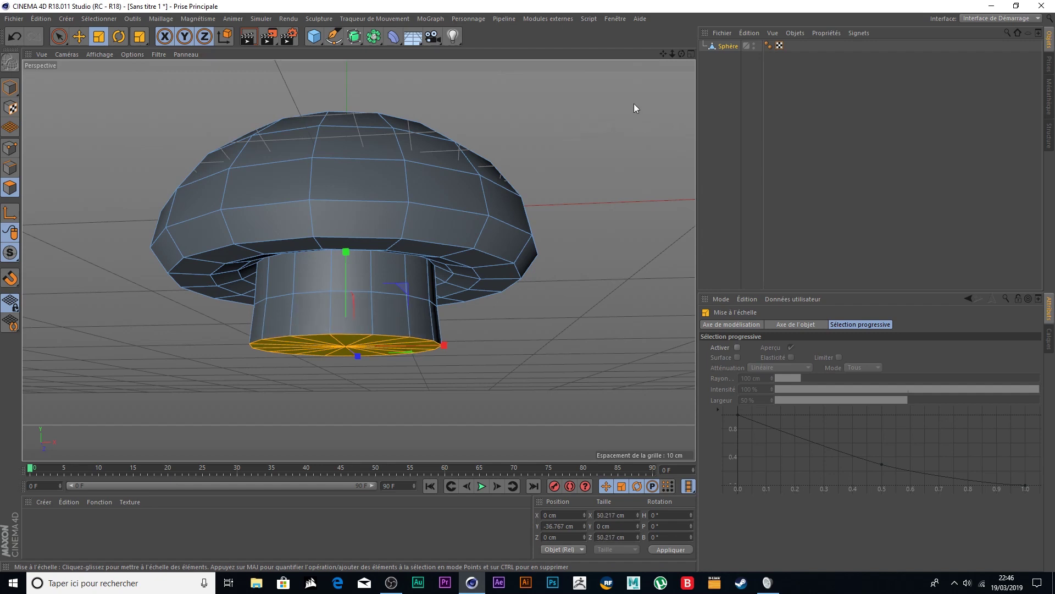
left_click(692, 53)
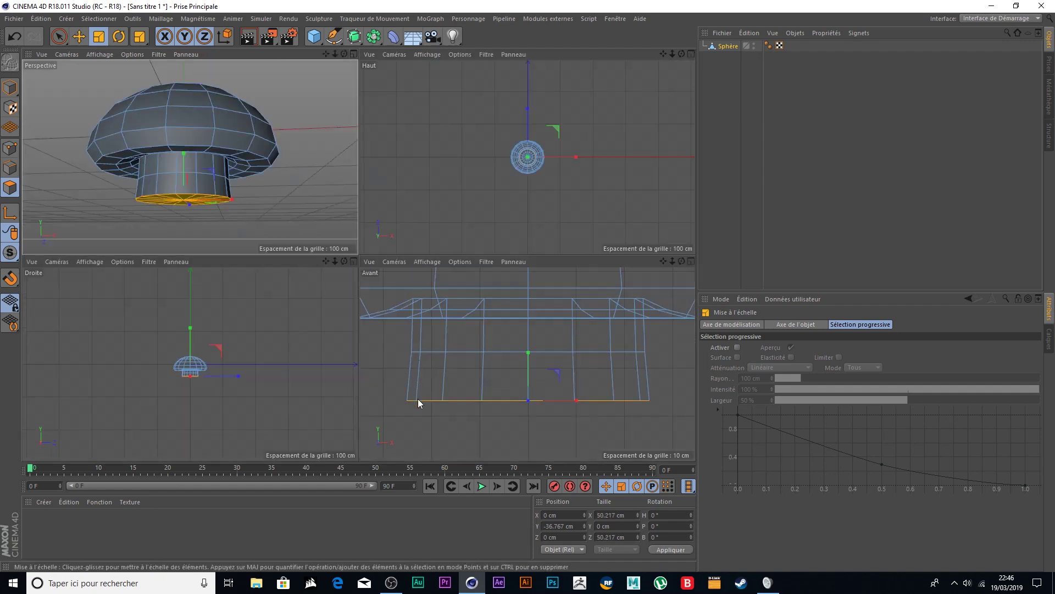
mouse_move(546, 423)
left_mouse_down()
mouse_move(520, 441)
mouse_move(559, 429)
left_mouse_up()
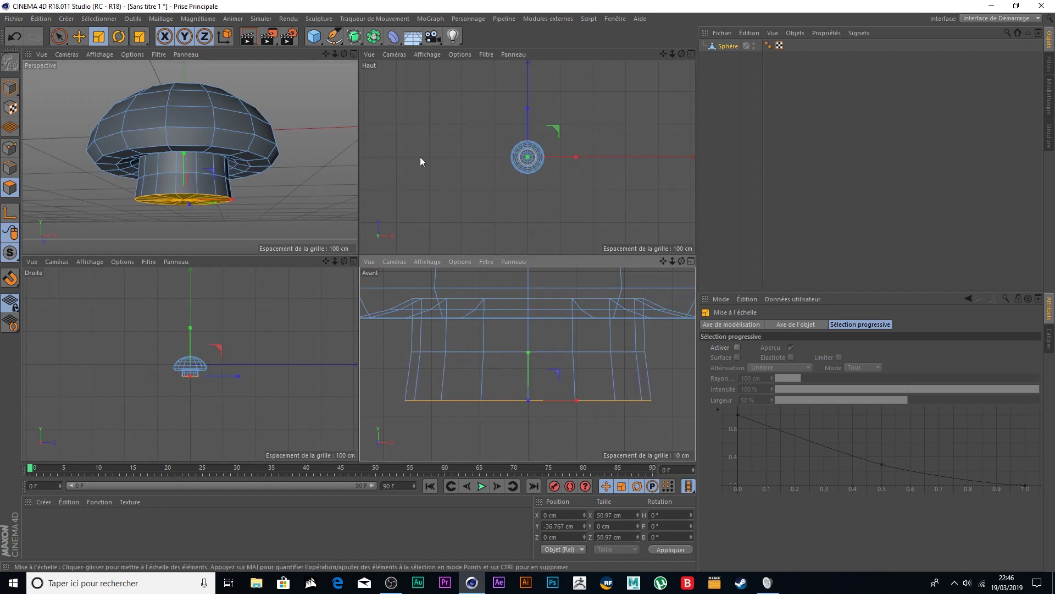
Maximise the perspective view, orbit beneath the stem and delete its bottom face
left_click(353, 54)
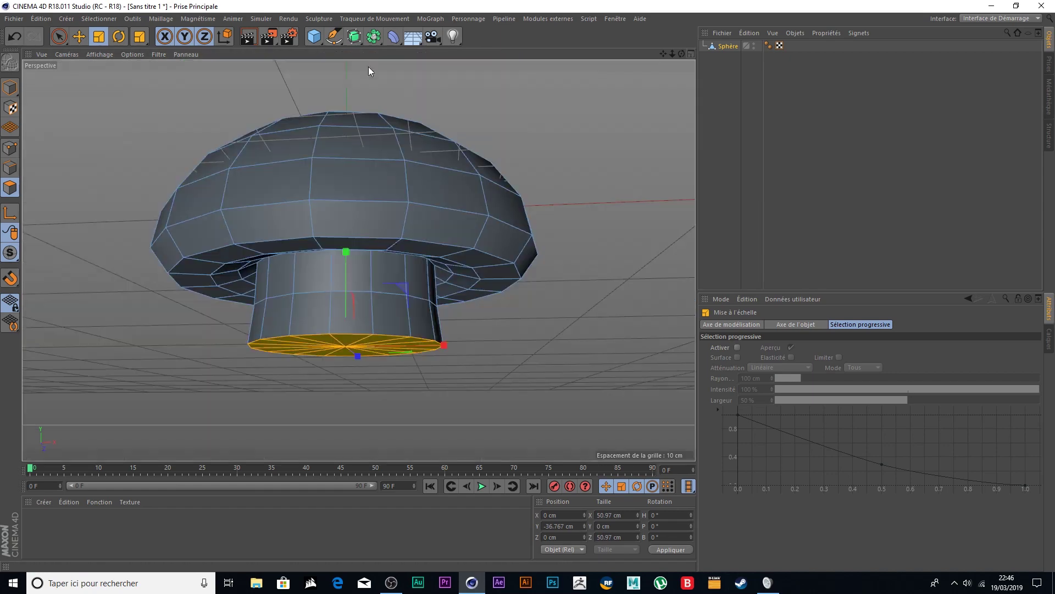
mouse_move(594, 140)
left_mouse_down("alt")
mouse_move(607, 192)
mouse_move(588, 70)
mouse_move(589, 154)
mouse_move(583, 104)
left_mouse_up("alt")
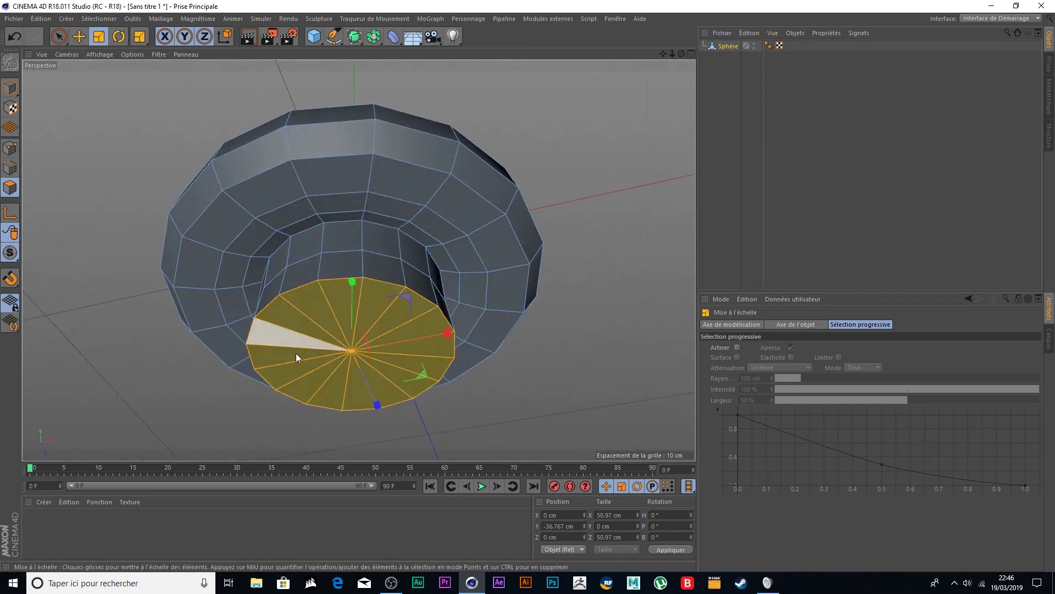
key("Delete")
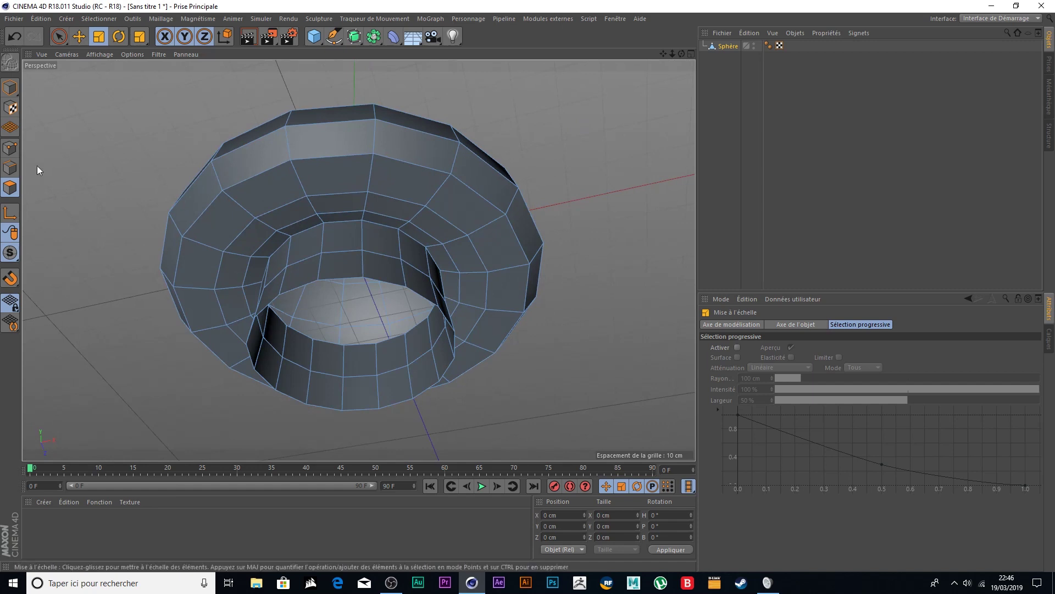
Switch to Live Selection in Points mode and inspect the points around the open bottom
key("9")
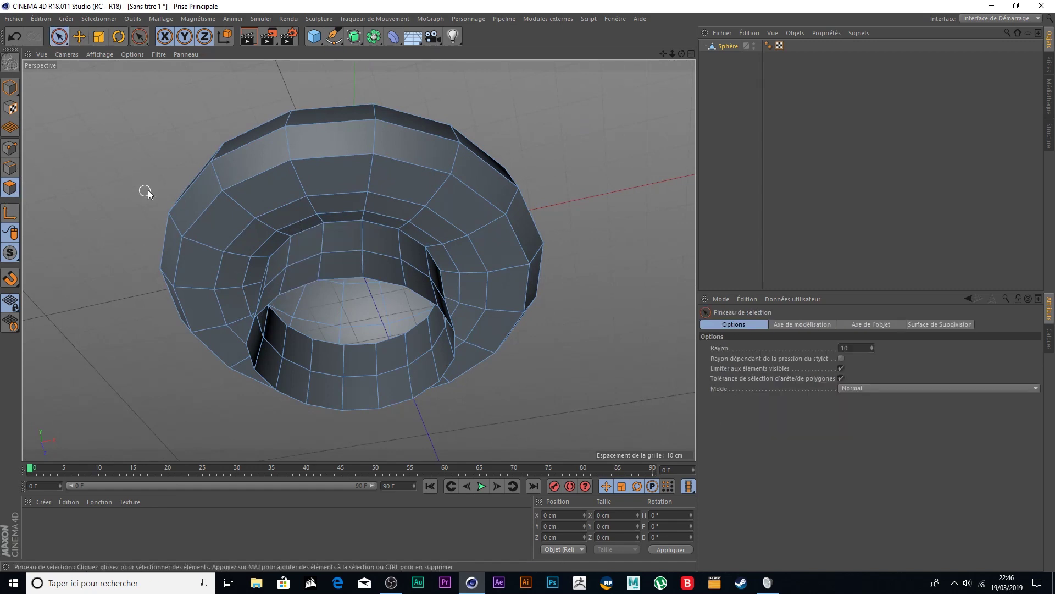
left_click(10, 147)
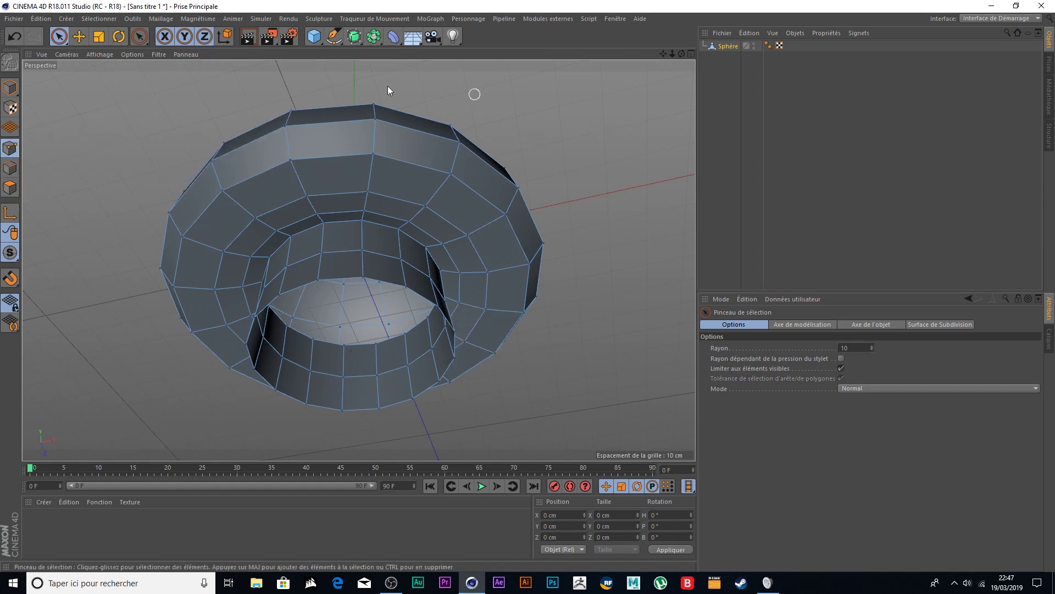
mouse_move(625, 179)
left_mouse_down("alt")
mouse_move(627, 123)
mouse_move(389, 357)
left_mouse_up("alt")
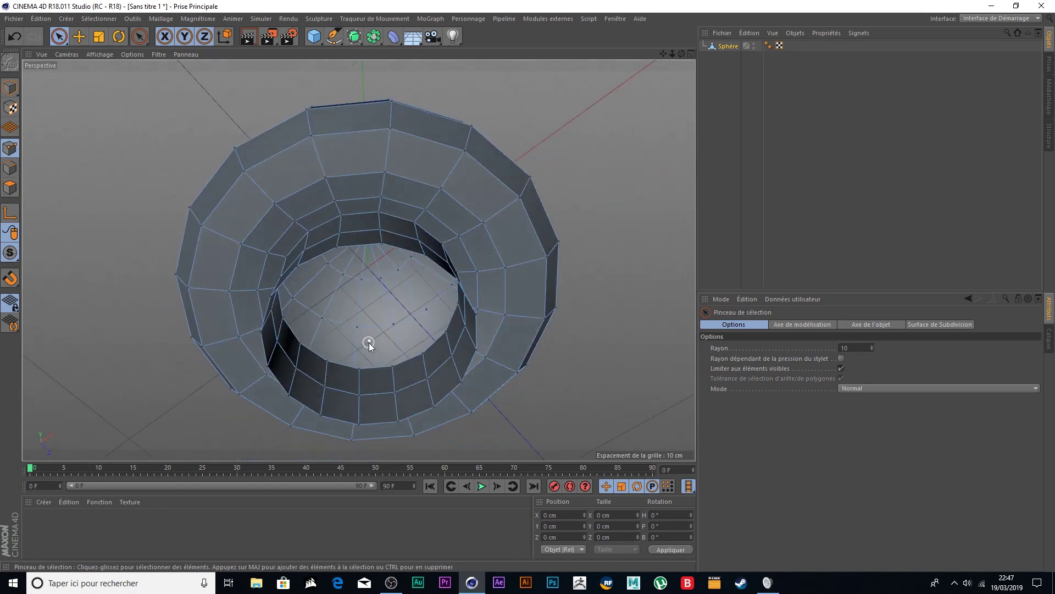
left_click(368, 342)
mouse_move(577, 205)
left_mouse_down("alt")
mouse_move(615, 123)
mouse_move(597, 78)
mouse_move(608, 278)
mouse_move(592, 163)
mouse_move(516, 101)
mouse_move(540, 97)
mouse_move(543, 269)
left_mouse_up("alt")
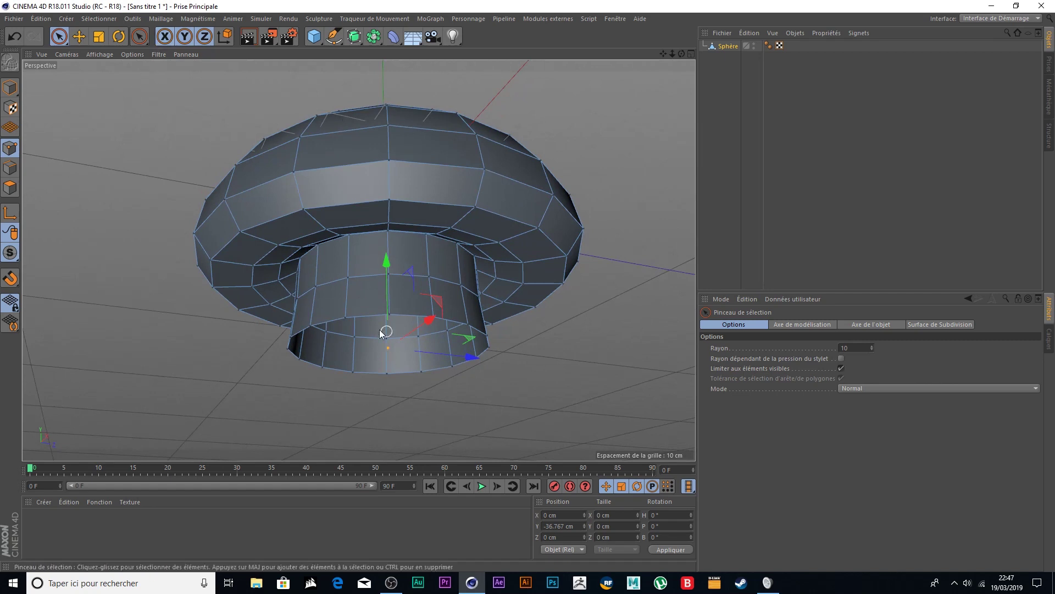
left_click(163, 166)
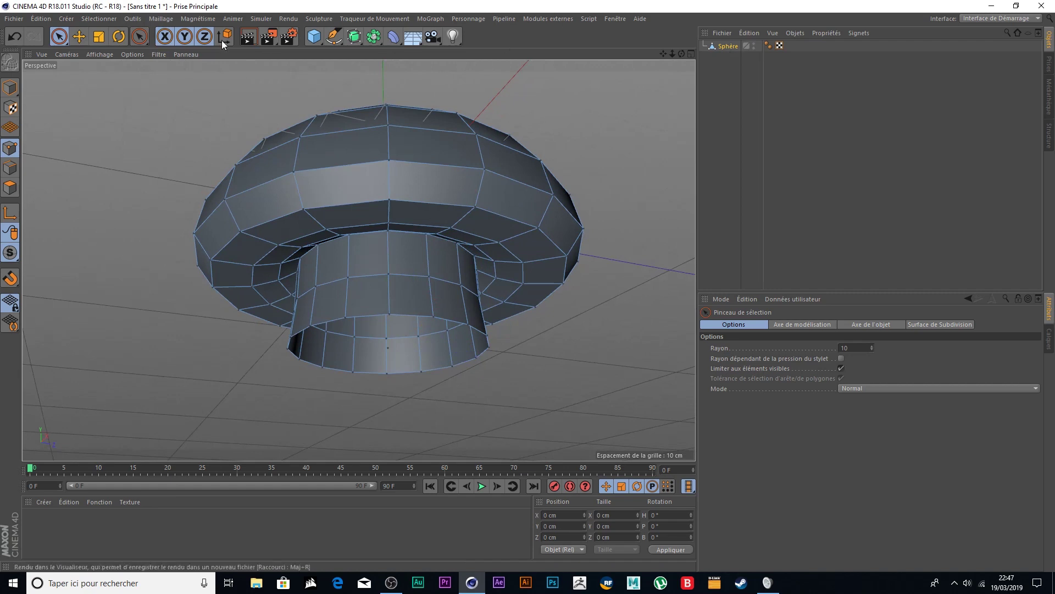
left_click(162, 19)
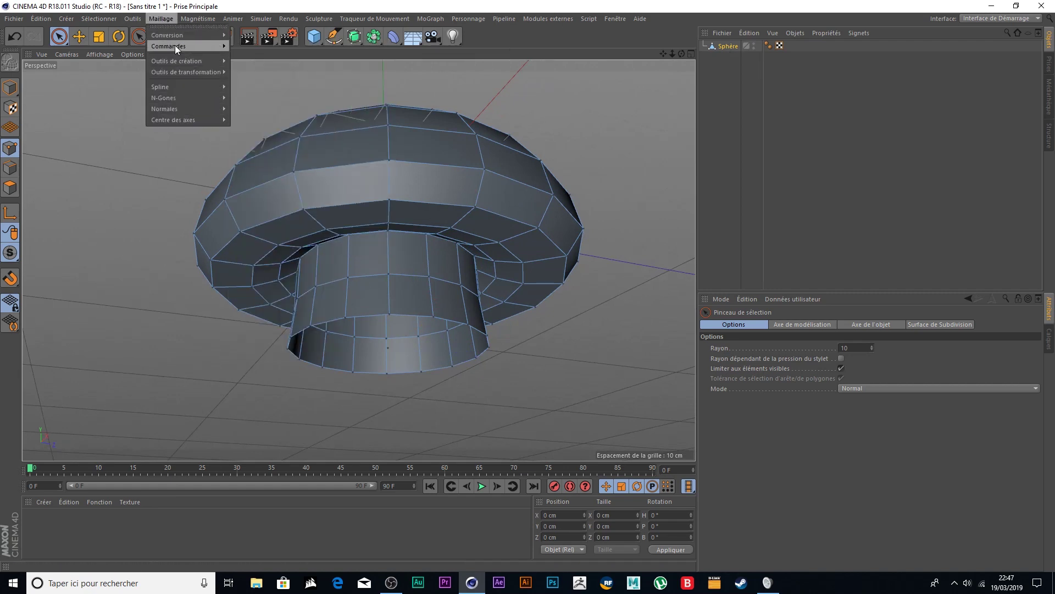
mouse_move(170, 46)
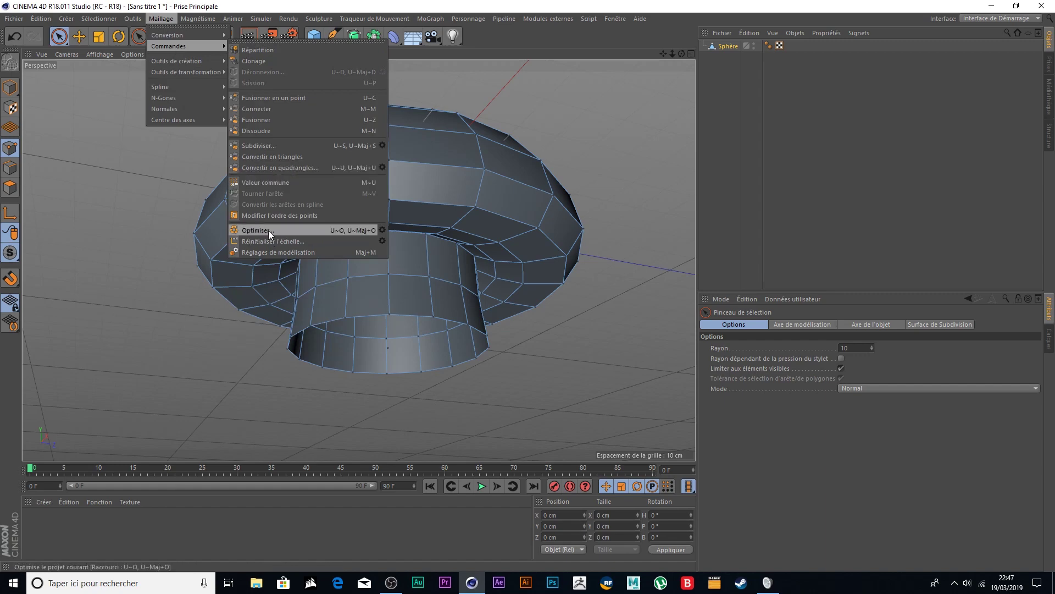
Run Optimiser to merge duplicate points, then switch the mesh to Edges mode
left_click(269, 229)
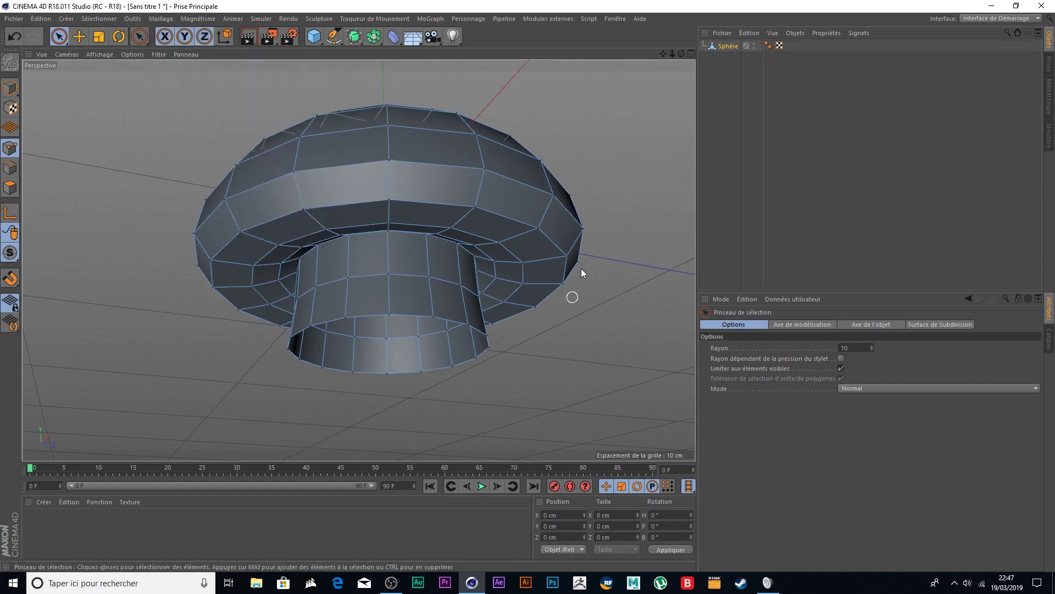
mouse_move(662, 51)
left_mouse_down()
mouse_move(625, 108)
mouse_move(628, 145)
mouse_move(625, 93)
mouse_move(621, 127)
left_mouse_up()
left_click_drag(664, 53, 690, 55)
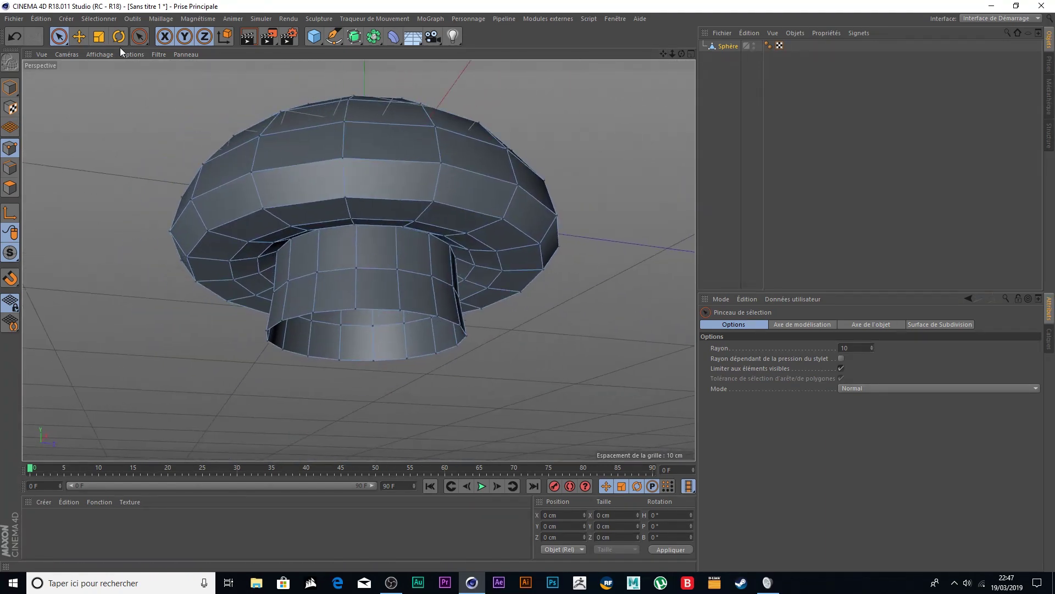
left_click(110, 21)
left_click(42, 142)
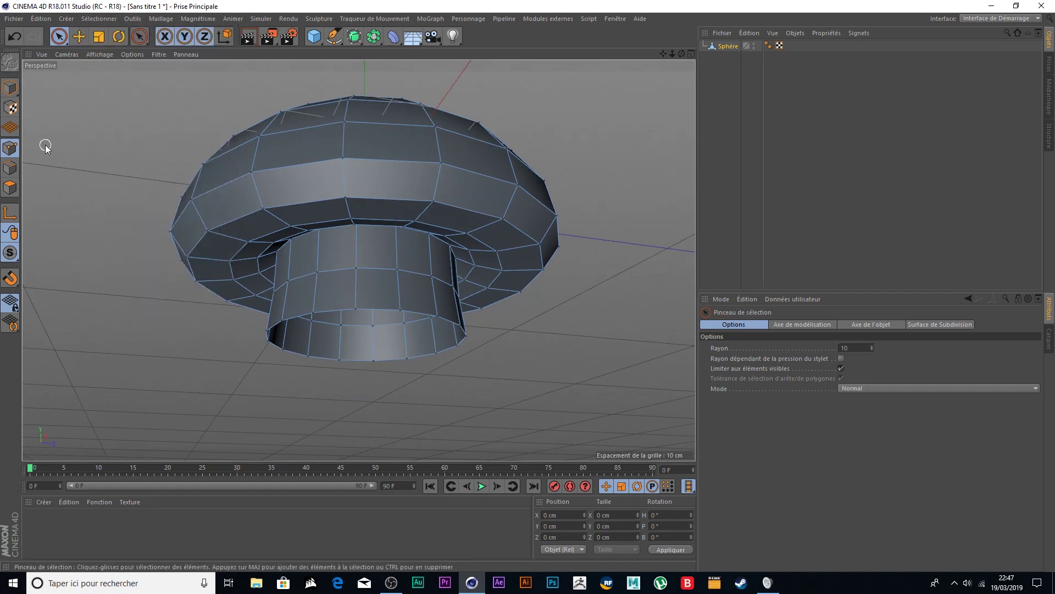
left_click(10, 167)
left_click(99, 19)
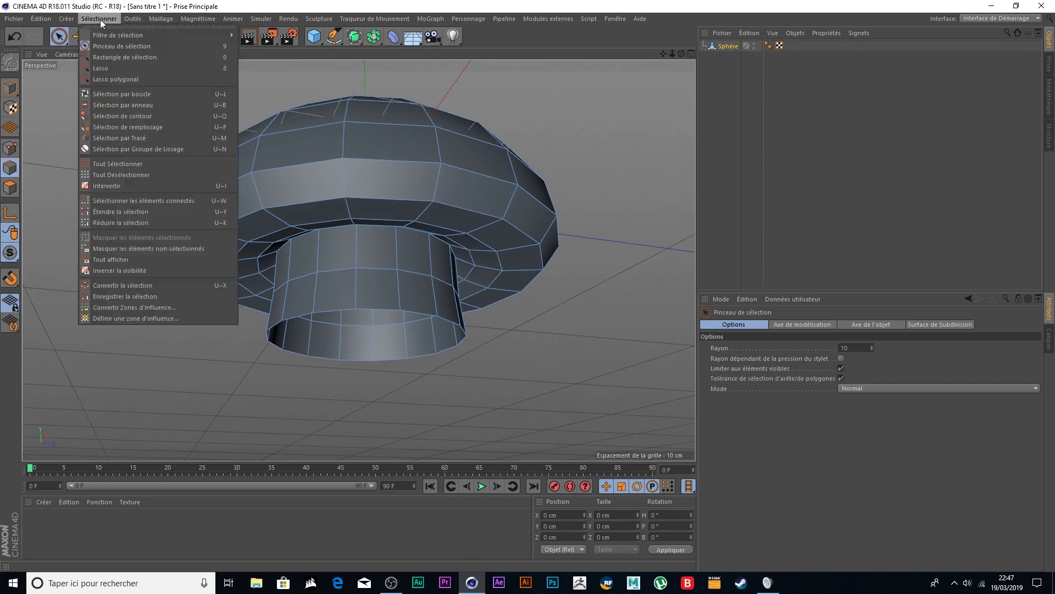
Loop-select the stem's bottom edge ring and start the Extrude tool with Preserve Groups off
left_click(144, 94)
left_click(358, 309)
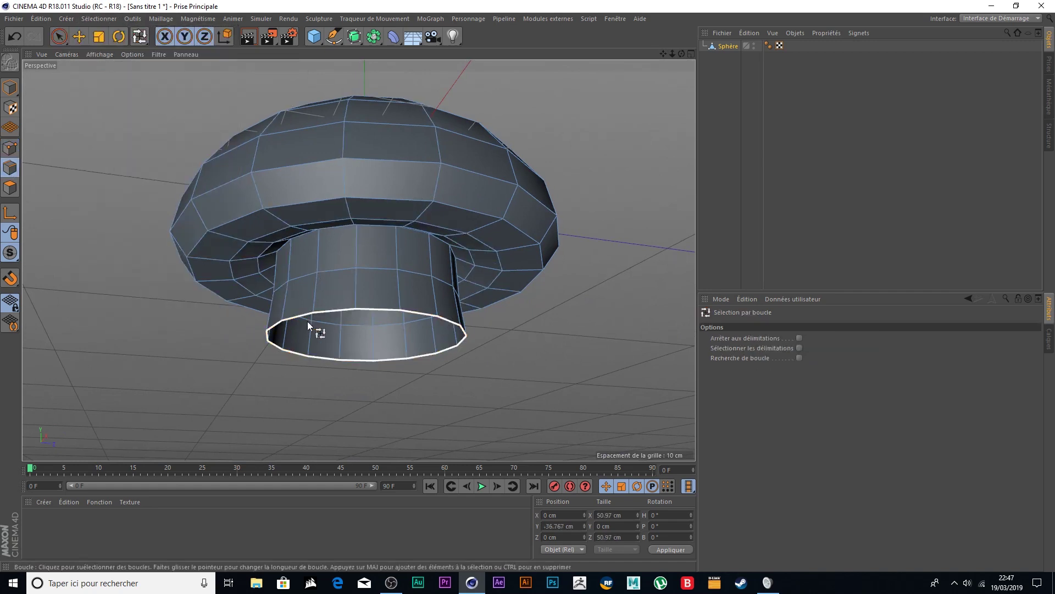
left_click(140, 36)
left_click(200, 112)
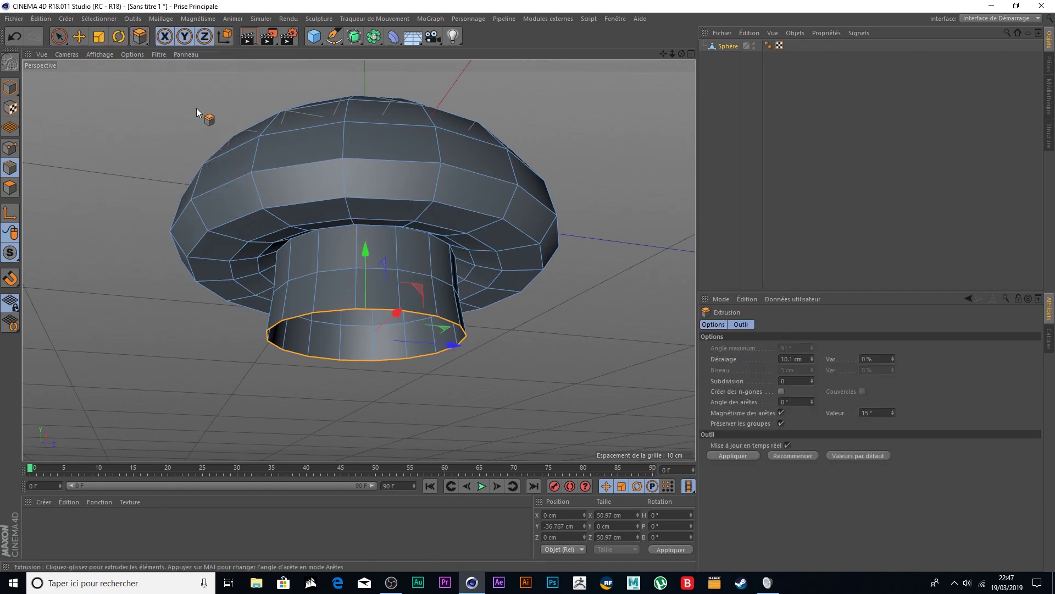
left_click(781, 423)
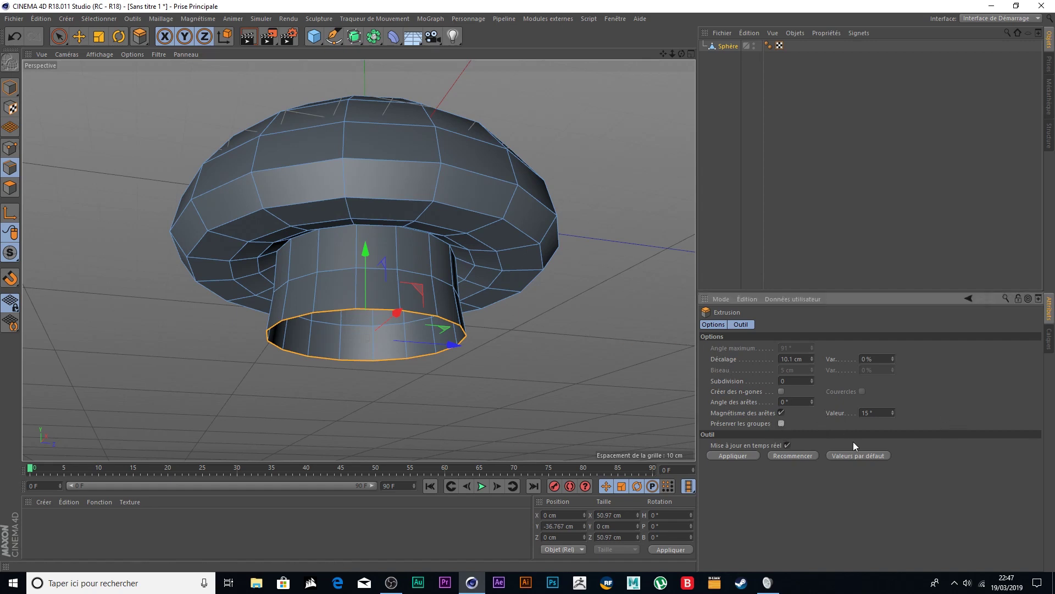
Extrude the bottom edge ring downward five more times in 10.1 cm steps
left_click(807, 456)
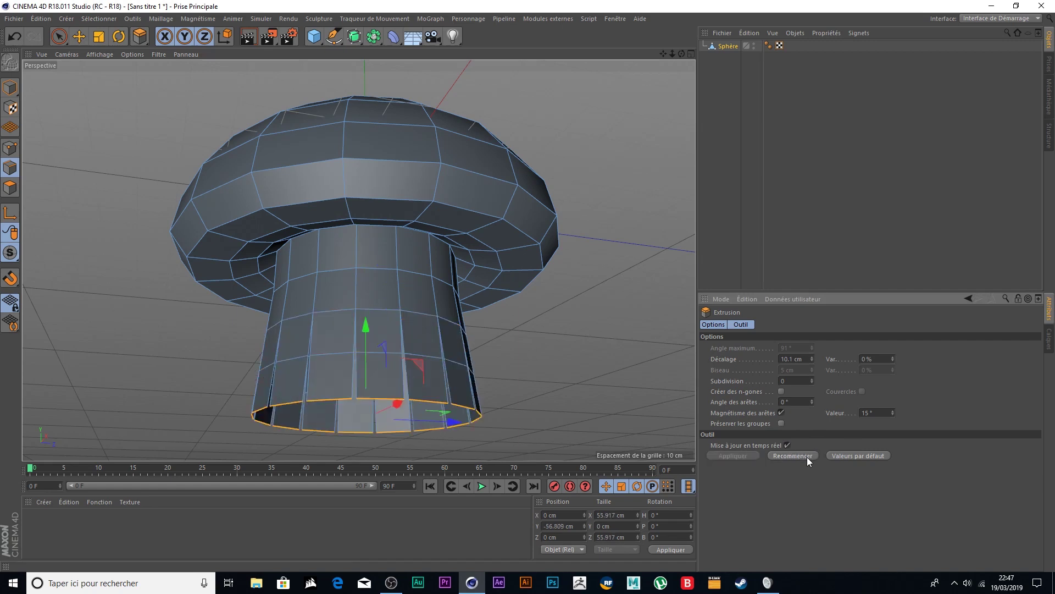
left_click(807, 457)
left_click(807, 457)
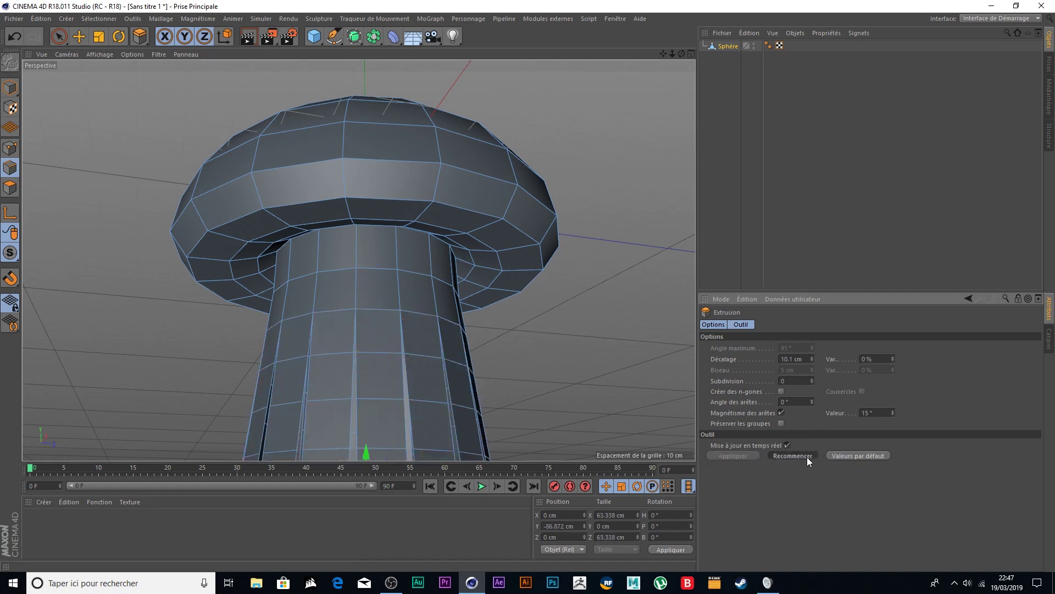
left_click(807, 456)
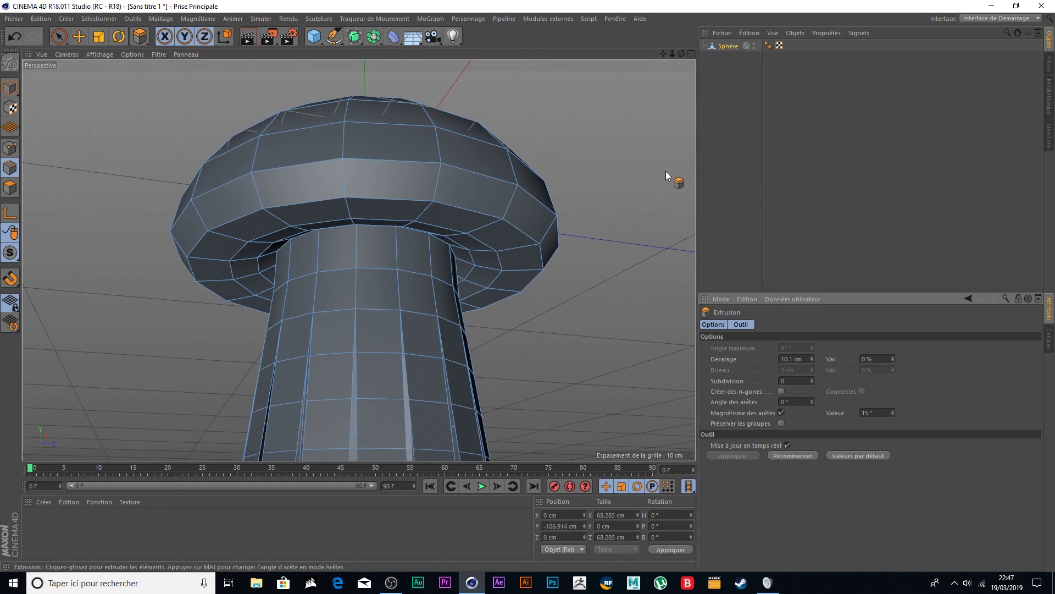
scroll(653, 156, "down", 5)
mouse_move(646, 202)
left_mouse_down("alt")
mouse_move(651, 165)
mouse_move(602, 146)
left_mouse_up("alt")
scroll(655, 101, "down", 3)
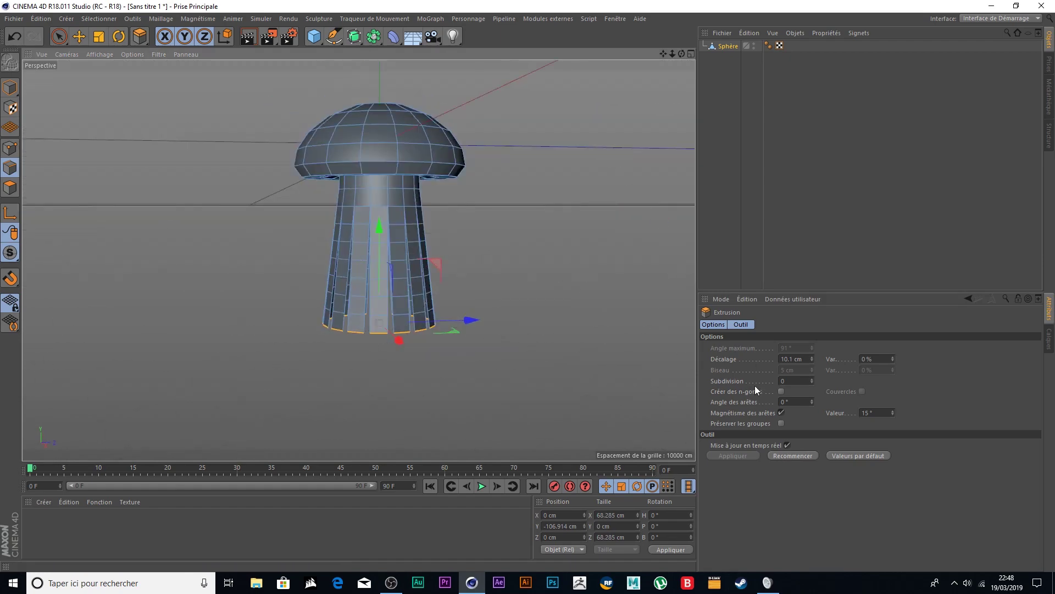
left_click(806, 457)
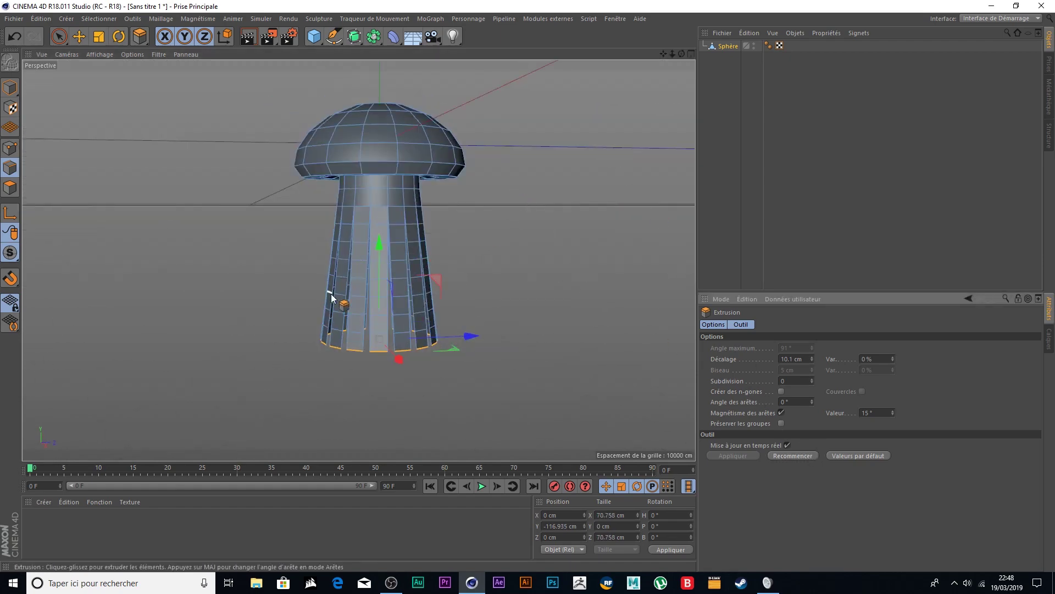
scroll(351, 296, "up", 3)
mouse_move(612, 162)
left_mouse_down("alt")
mouse_move(557, 151)
mouse_move(626, 87)
mouse_move(621, 179)
mouse_move(604, 153)
mouse_move(681, 56)
left_mouse_up("alt")
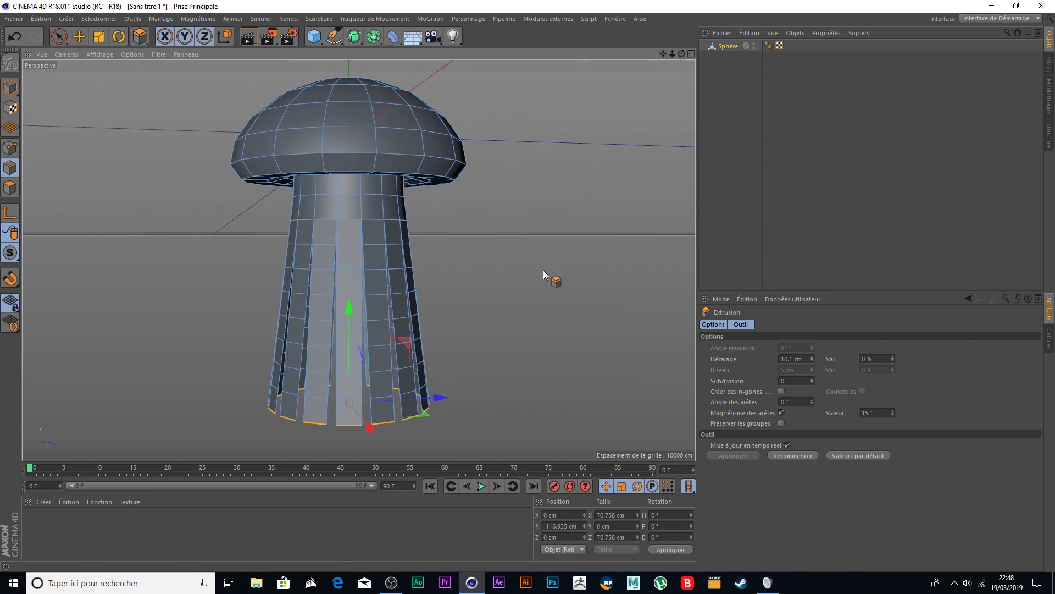
left_click(59, 36)
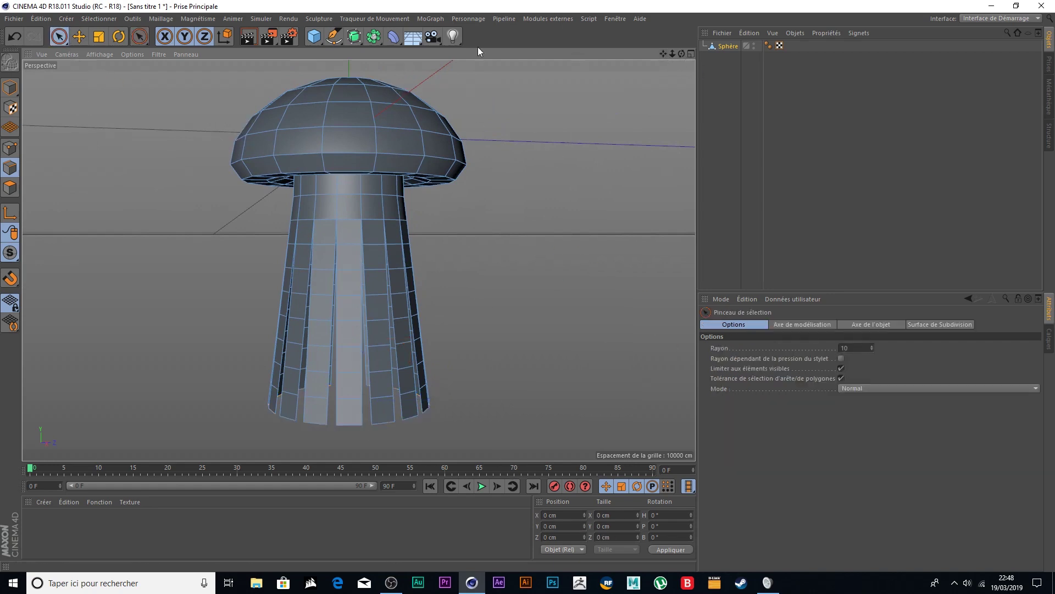
Add a Squash & Stretch deformer and make it a child of the Sphère
left_click(394, 38)
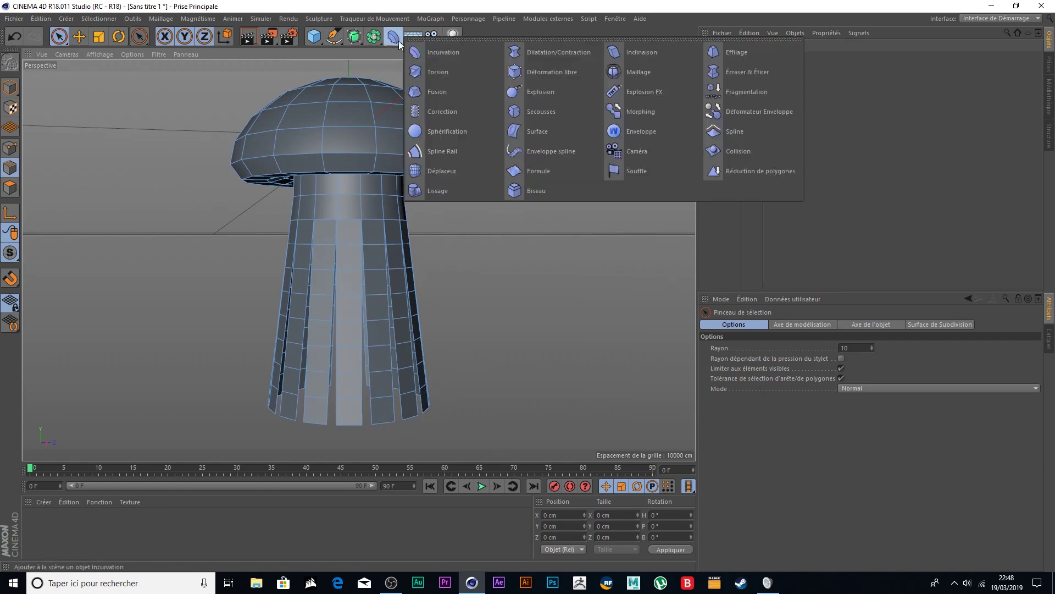
left_click(755, 78)
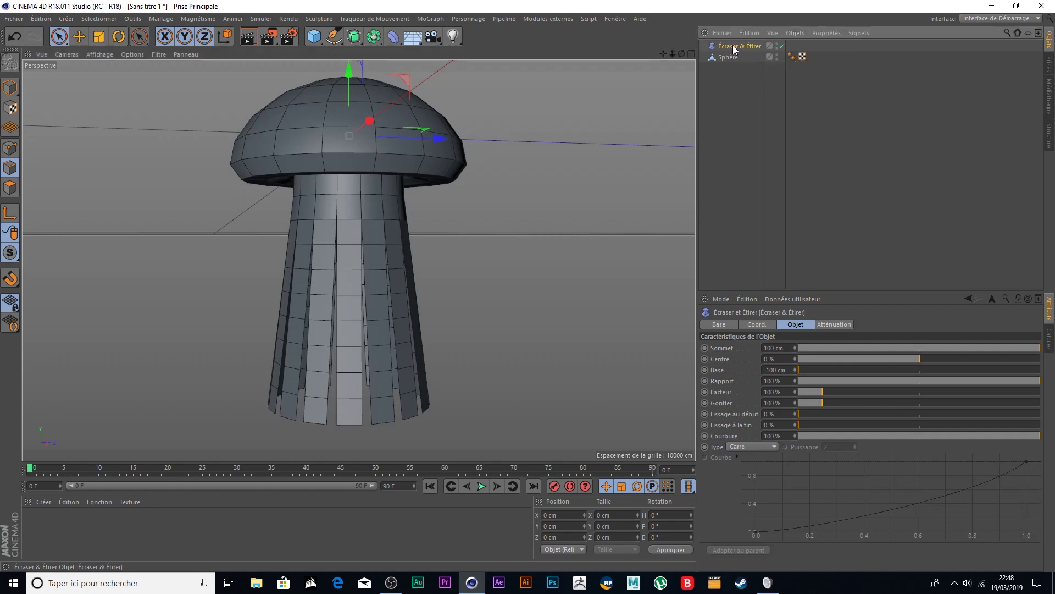
left_click_drag(734, 48, 734, 58)
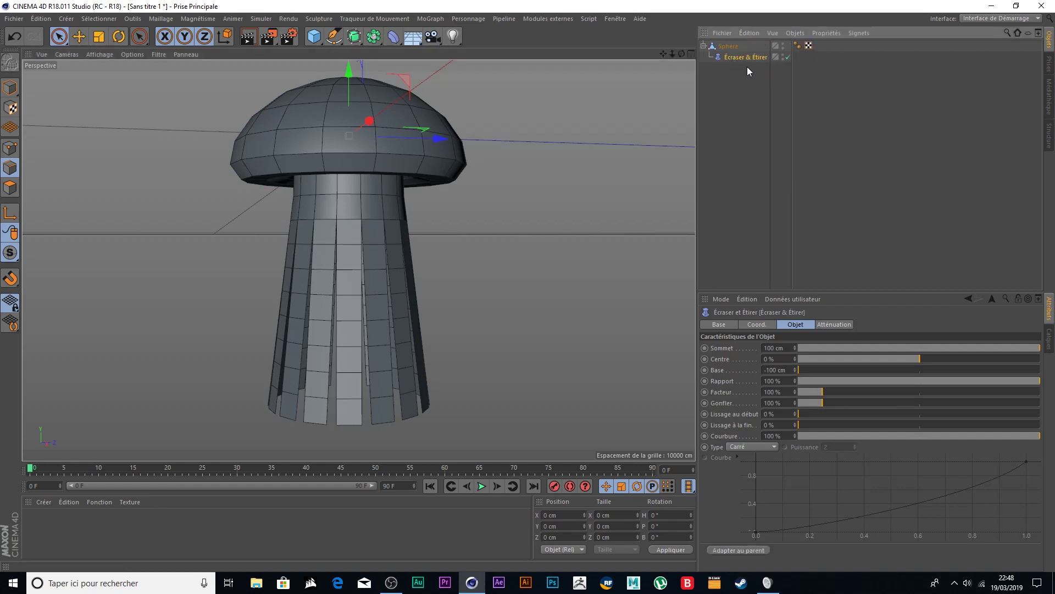
In a maximised Front view, set the deformer's Sommet to 40 cm and Base to -135 cm
key("F5")
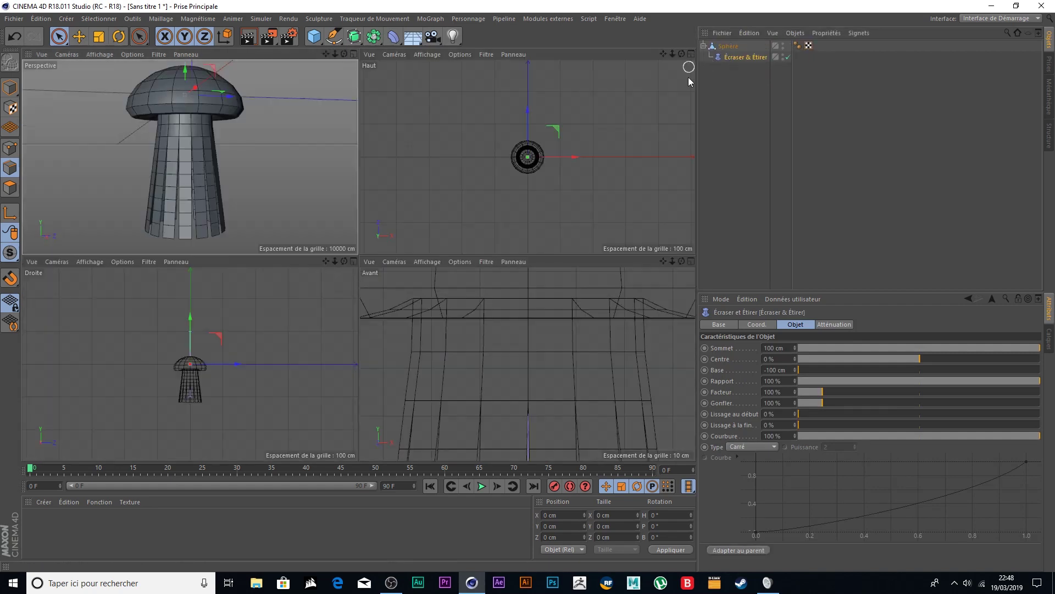
left_click(691, 261)
scroll(605, 264, "down", 3)
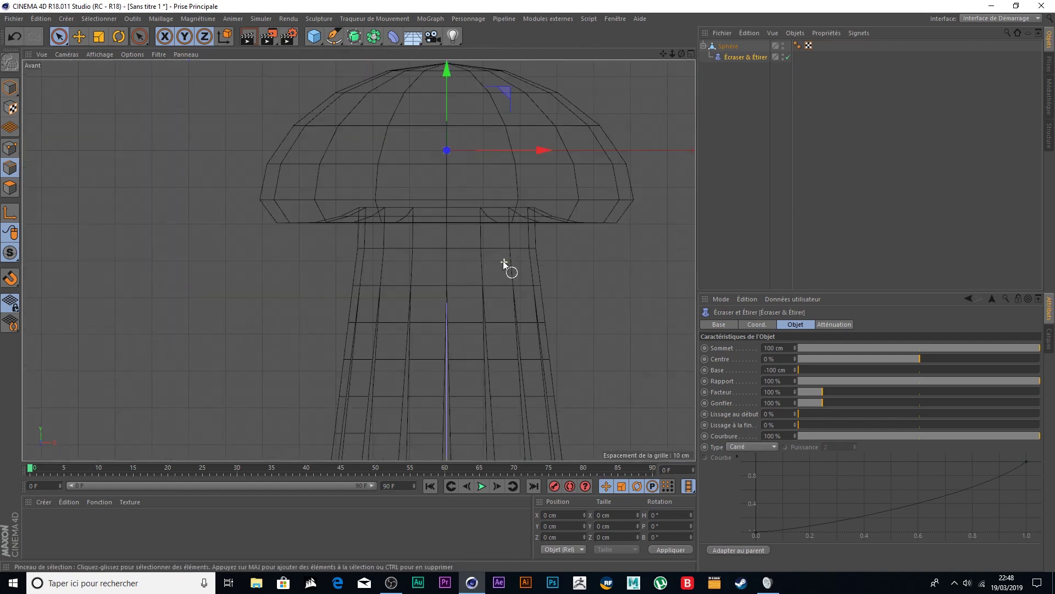
scroll(522, 237, "down", 2)
left_click_drag(664, 53, 516, 60)
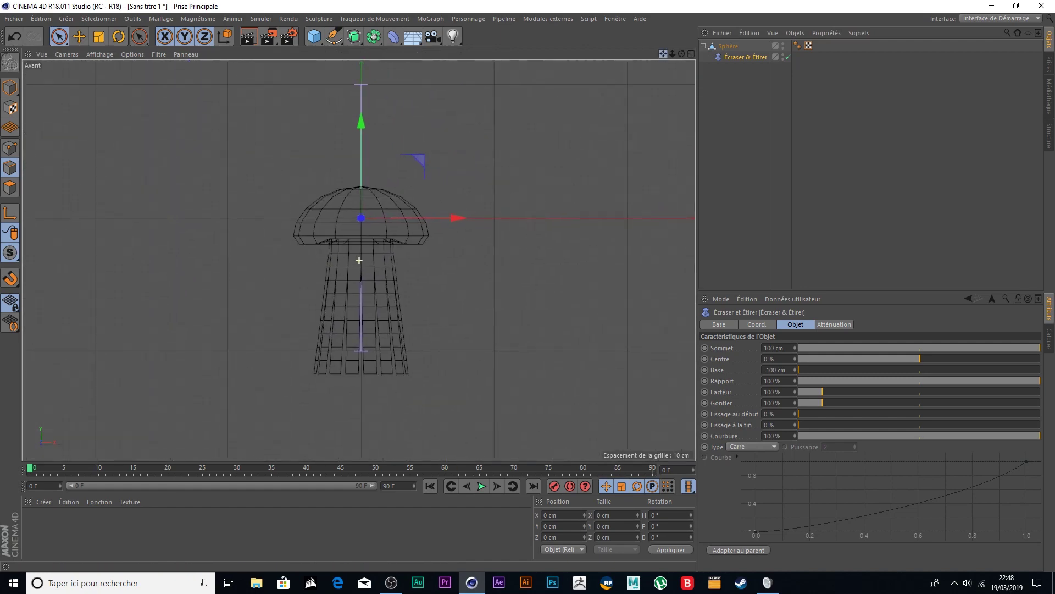
left_click(870, 346)
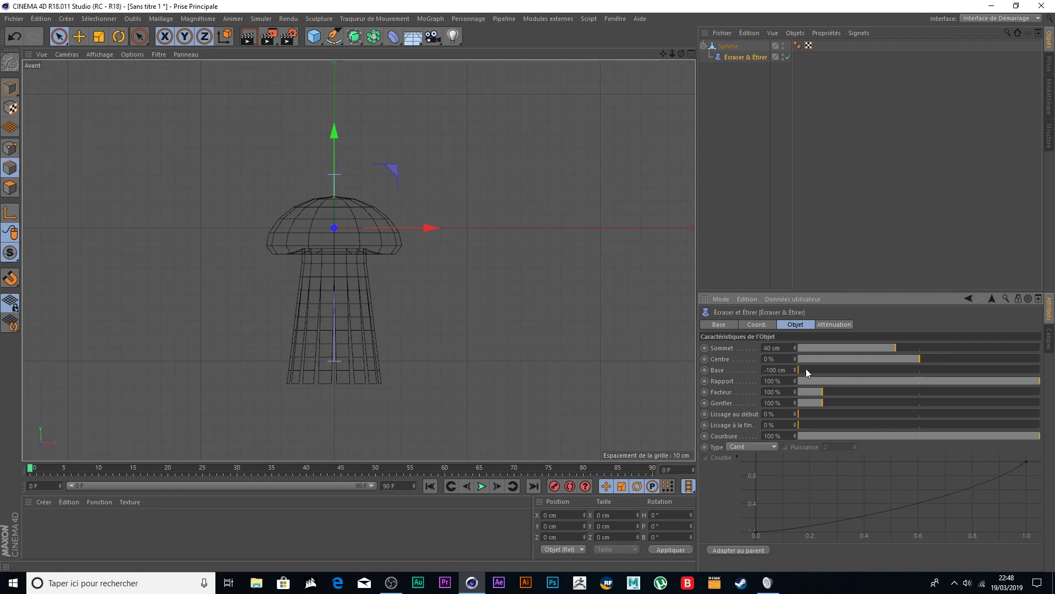
left_click_drag(796, 368, 792, 379)
left_click_drag(796, 371, 796, 370)
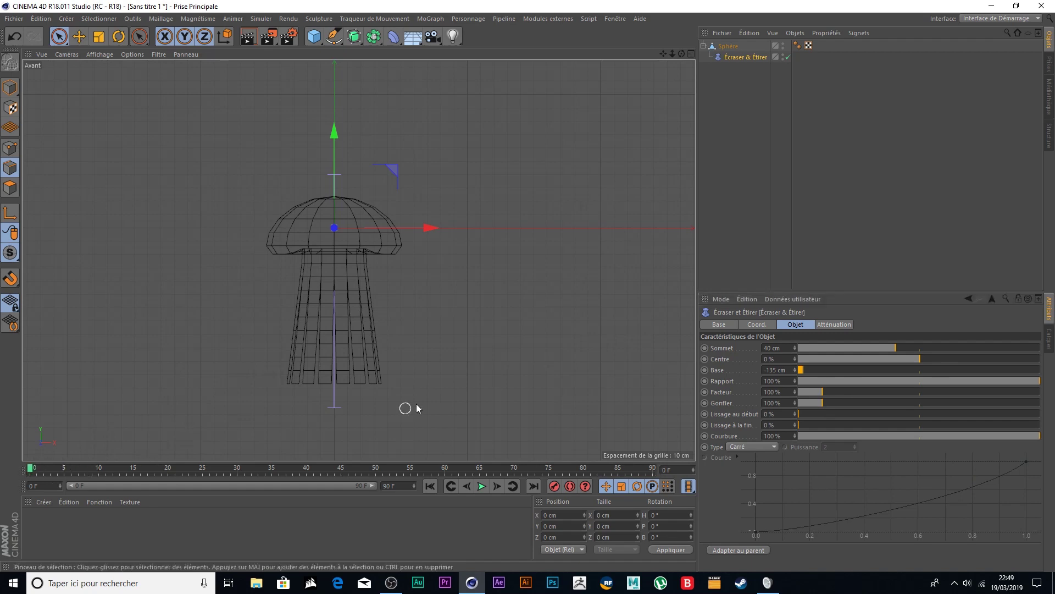
Key Facteur at 90% at frame 0, 130% at frame 10, and 90% at frame 25
left_click(796, 394)
left_click(796, 394)
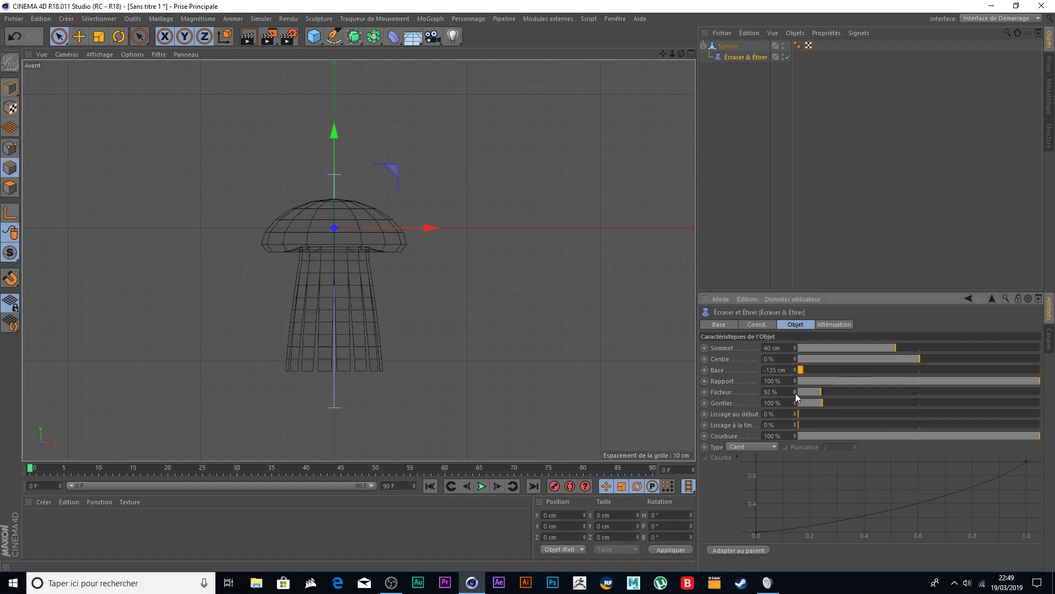
left_click(795, 394)
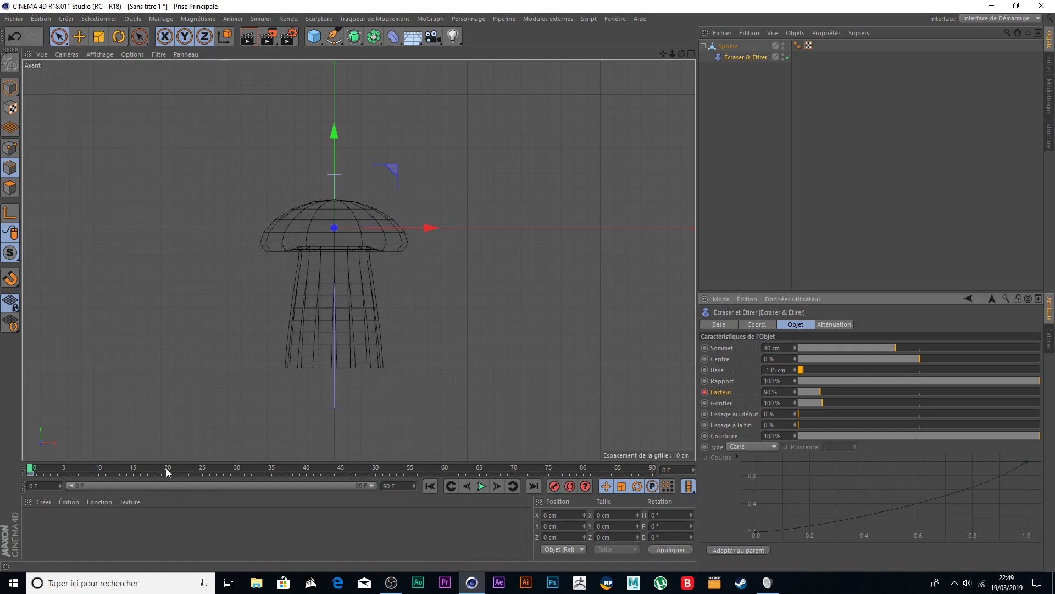
left_click(99, 467)
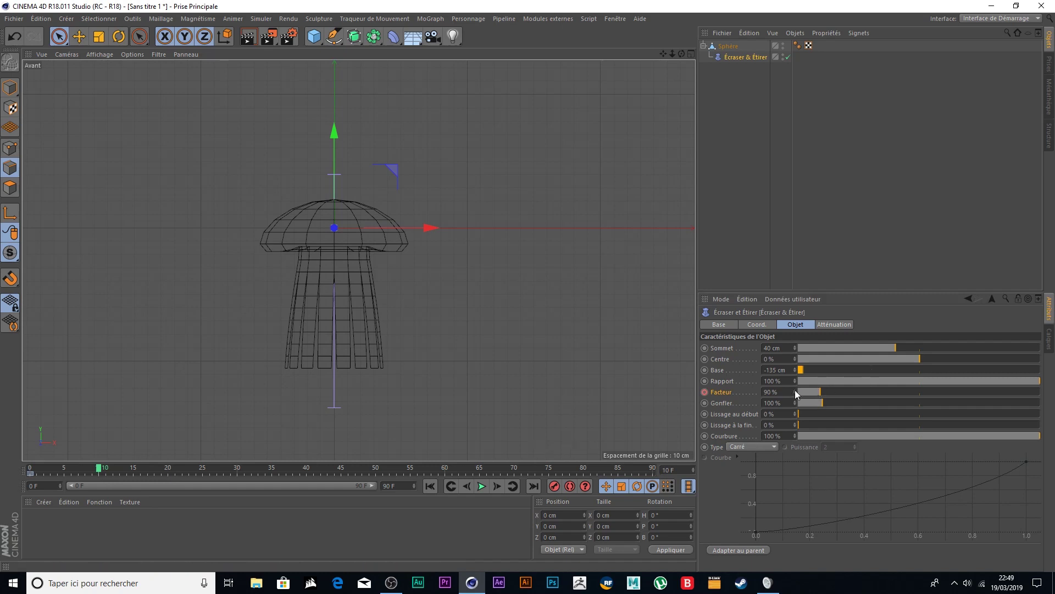
left_click_drag(795, 392, 795, 390)
left_click(705, 392, "ctrl")
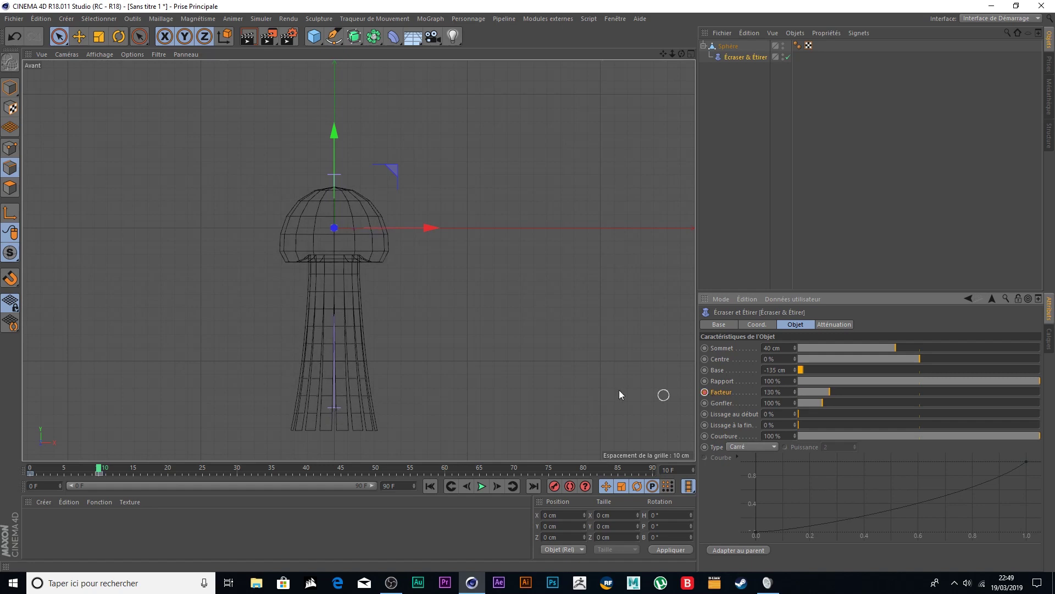
left_click_drag(165, 472, 208, 471)
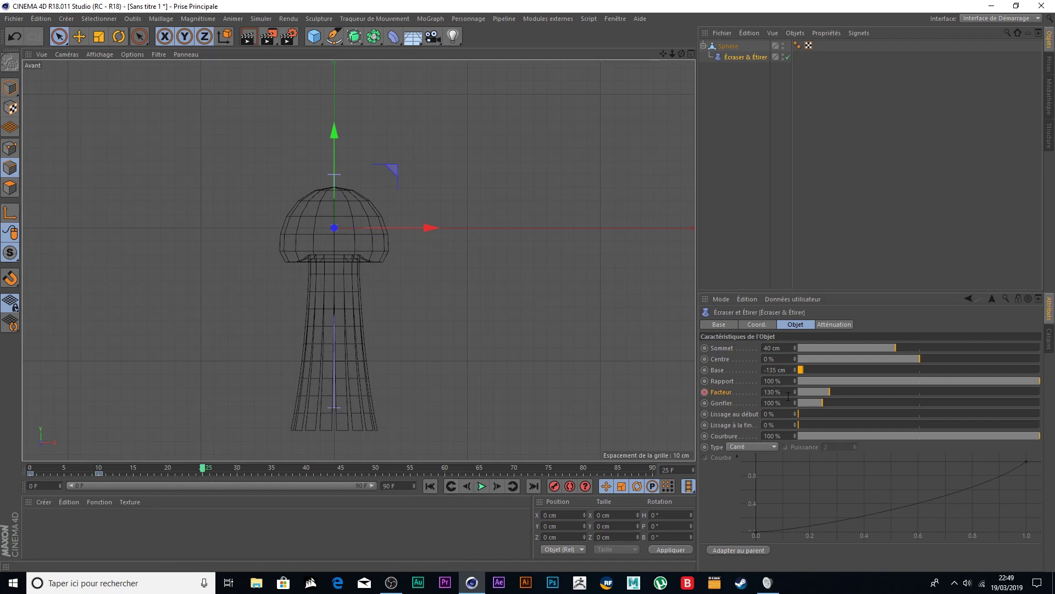
left_click_drag(794, 394, 794, 394)
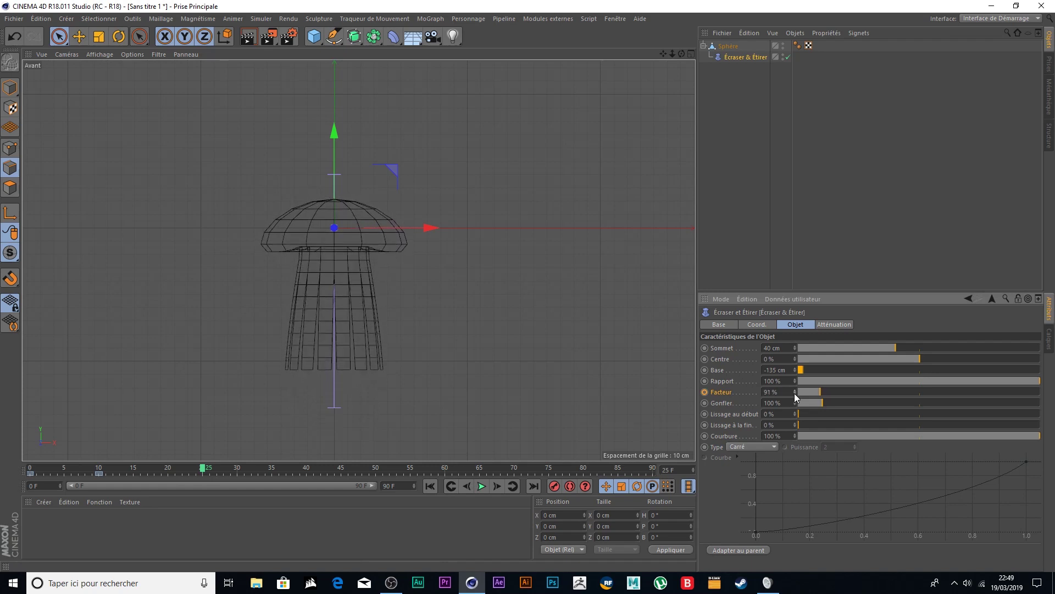
left_click(705, 392)
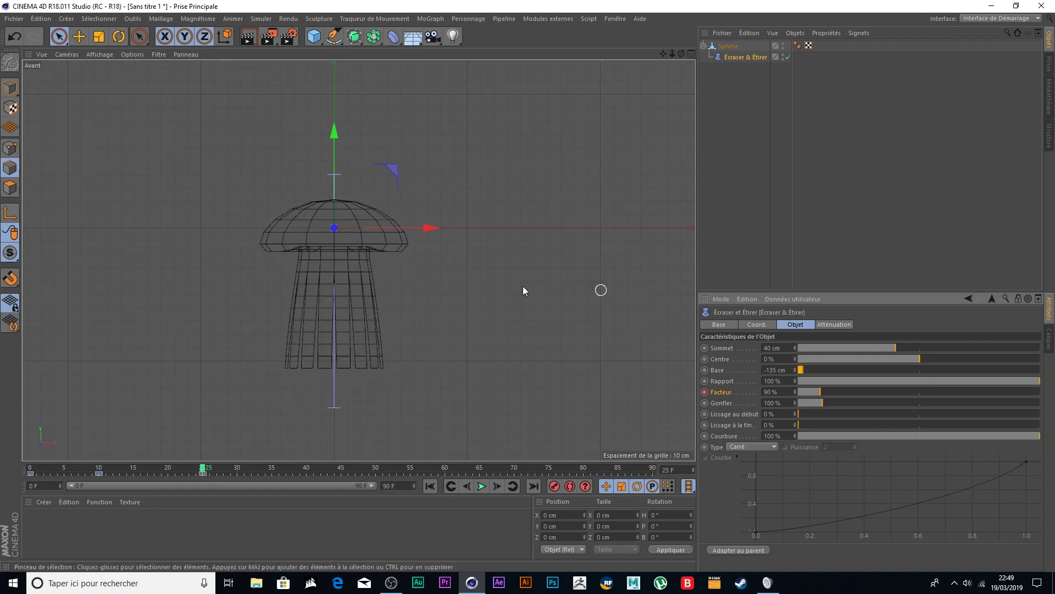
left_click_drag(202, 468, 23, 468)
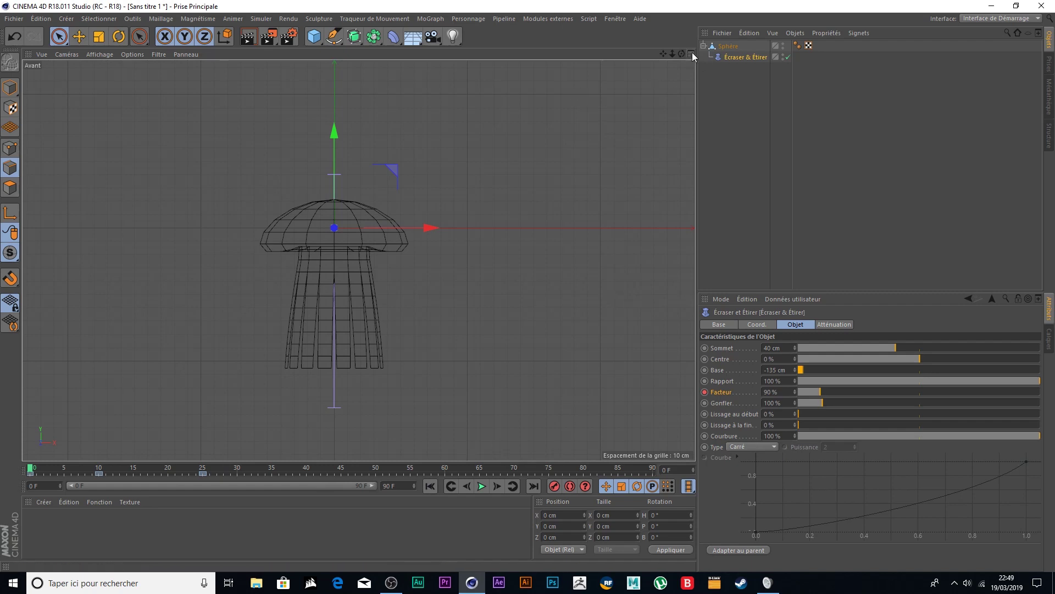
In the Animate layout, repeat the Facteur keys with Clé > Cycles, 10 copies
left_click(1029, 20)
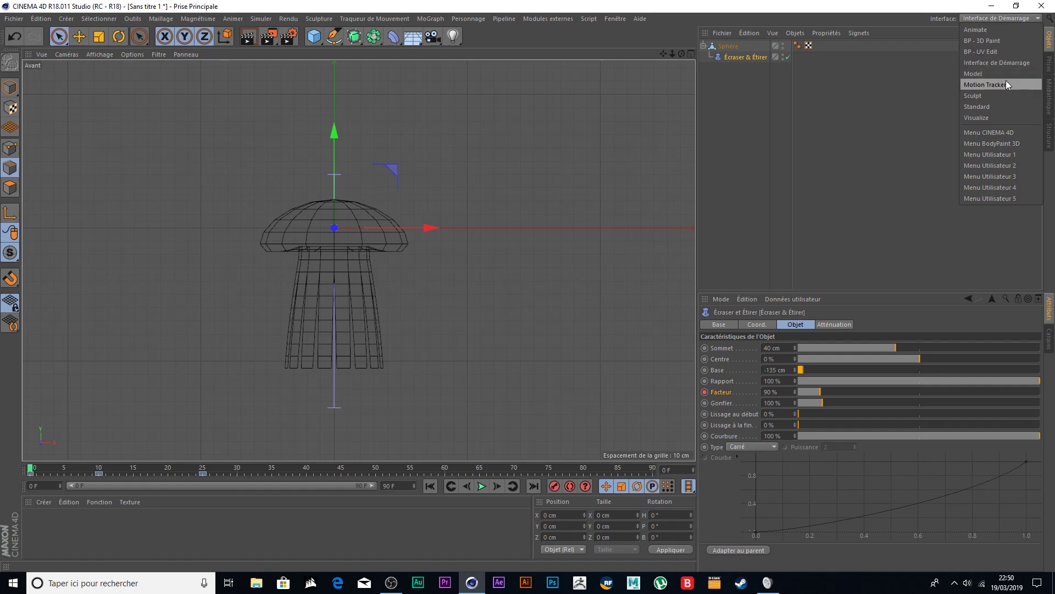
left_click(989, 29)
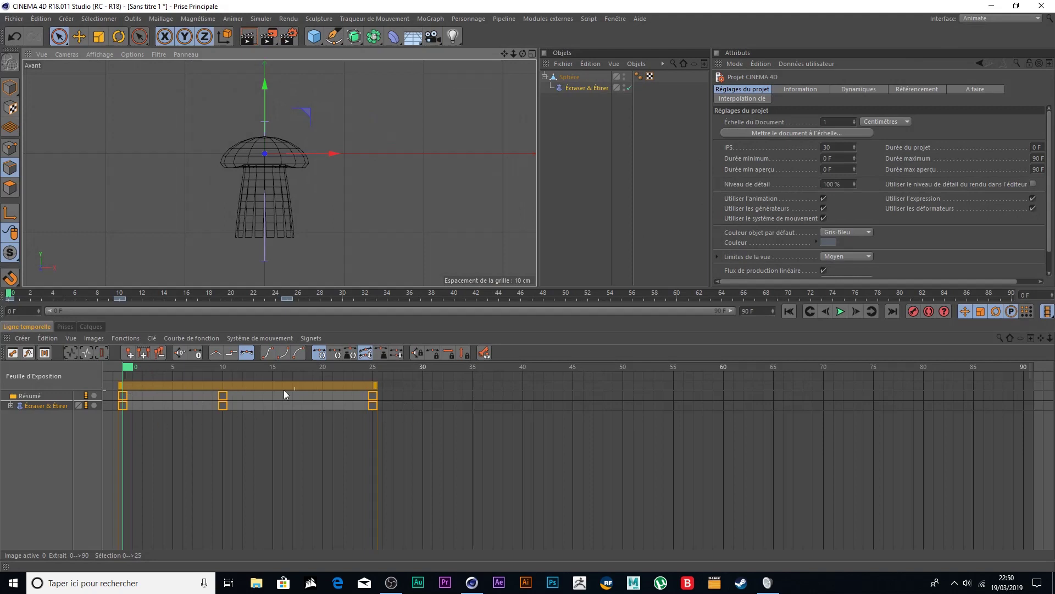
left_click(152, 342)
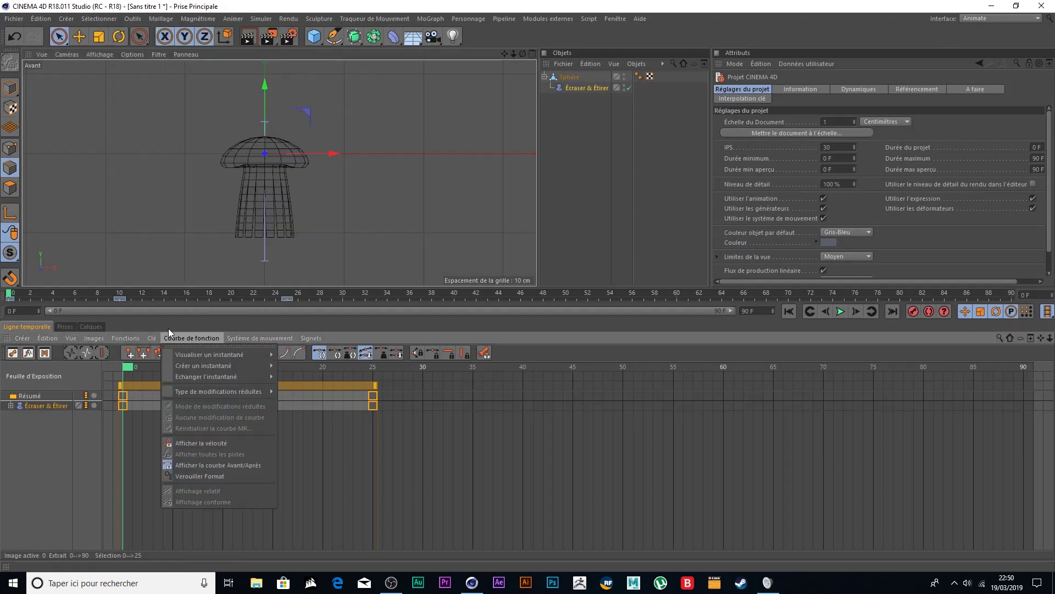
left_click(164, 325)
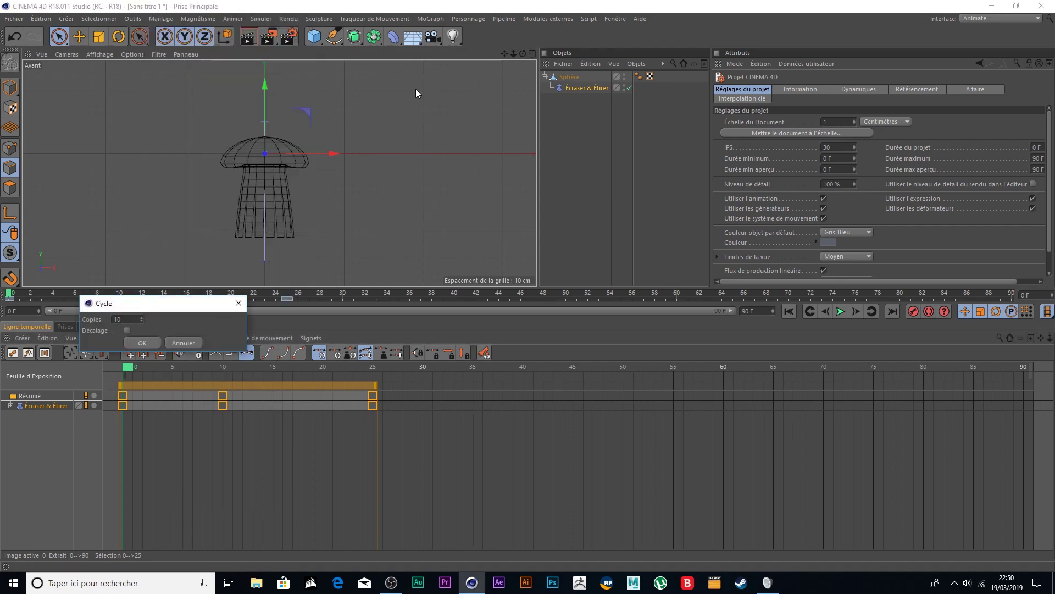
left_click(146, 342)
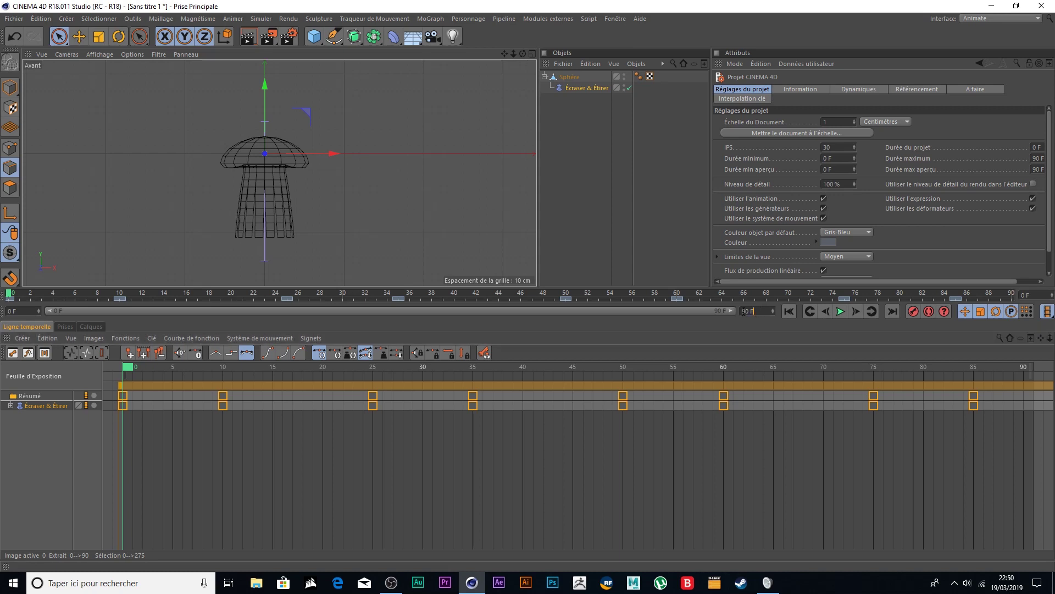
Set the end frame and preview range to 150 F and return to the Standard layout
left_click_drag(761, 311, 715, 316)
type("150")
key("Return")
left_click_drag(466, 311, 737, 318)
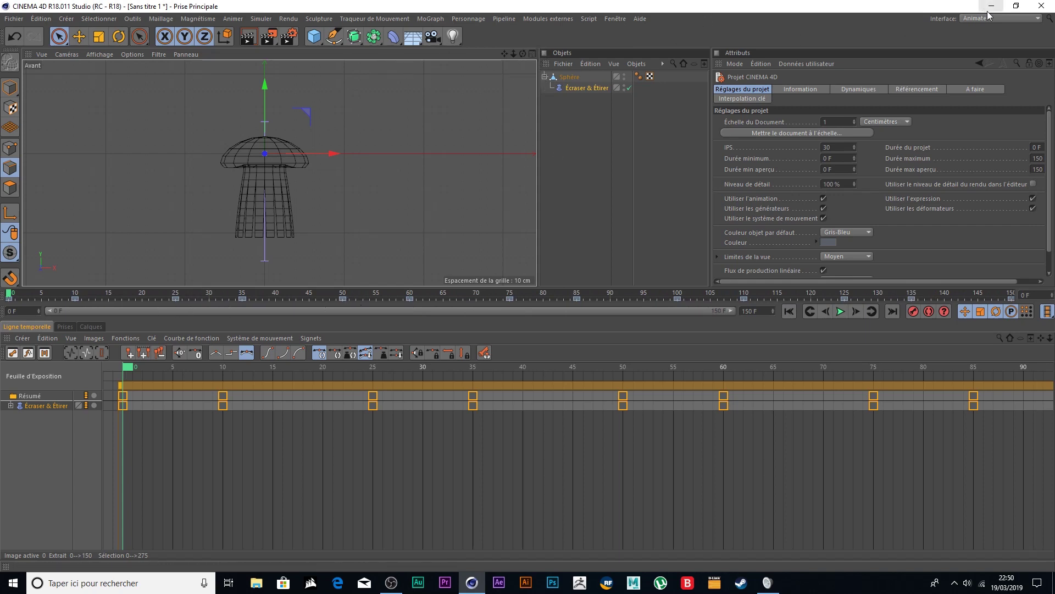
left_click(1003, 19)
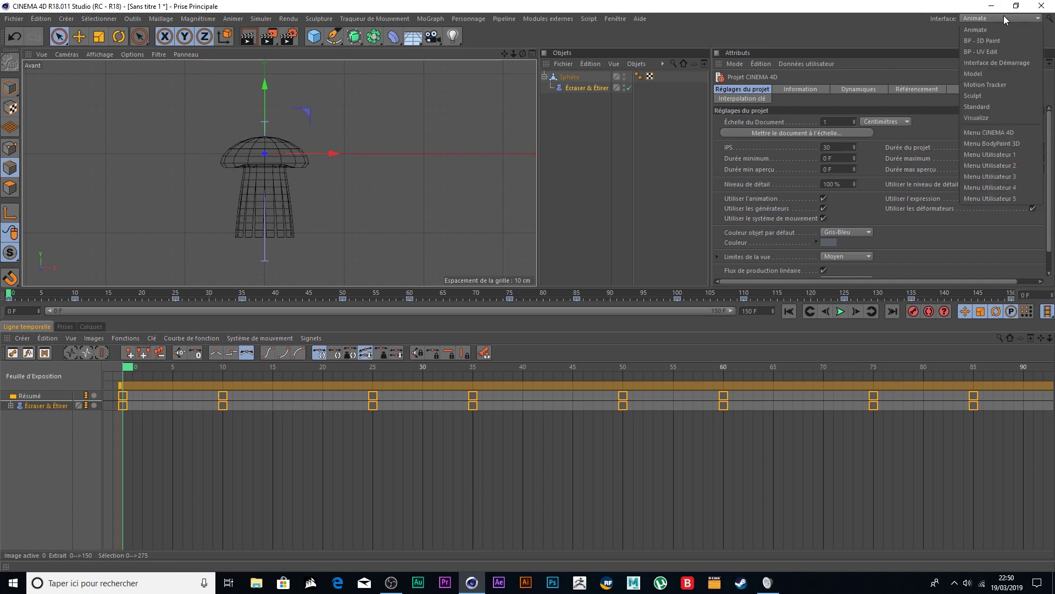
left_click(998, 107)
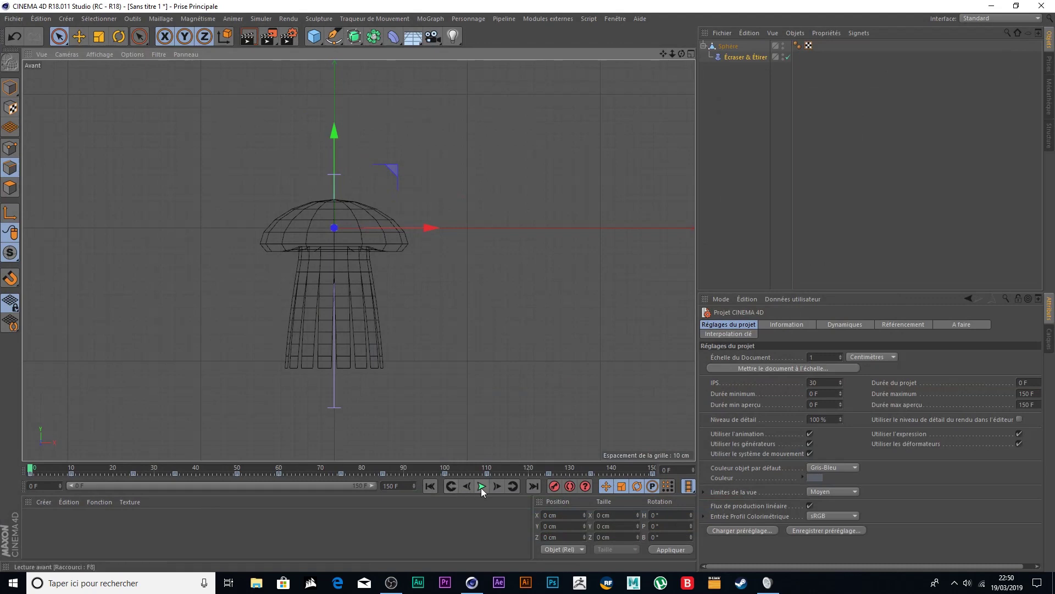
Play the animation, replay it in a maximised Perspective view, then rewind to frame 0
left_click(481, 486)
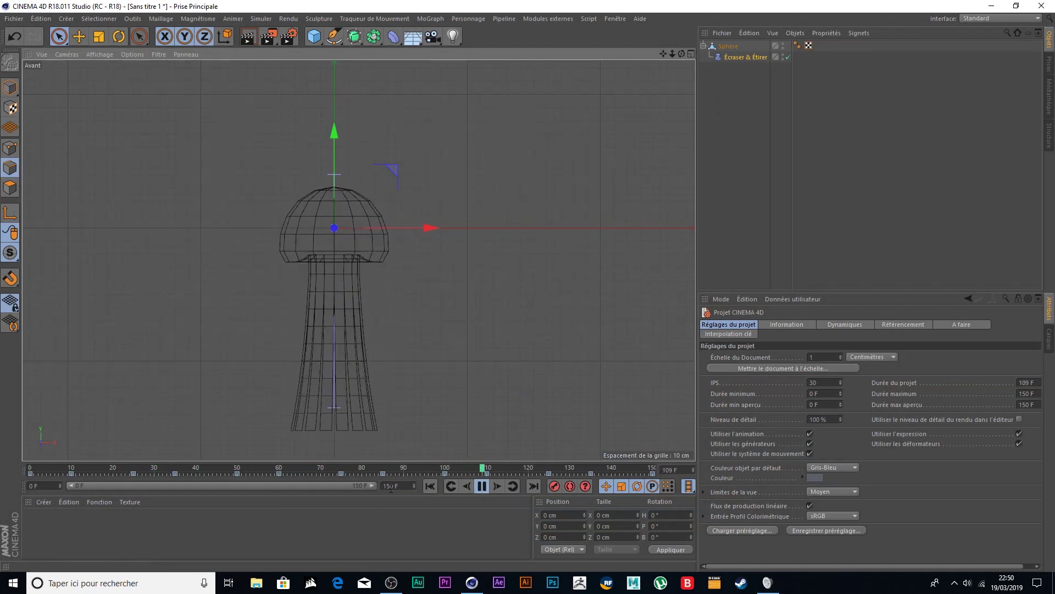
left_click(482, 486)
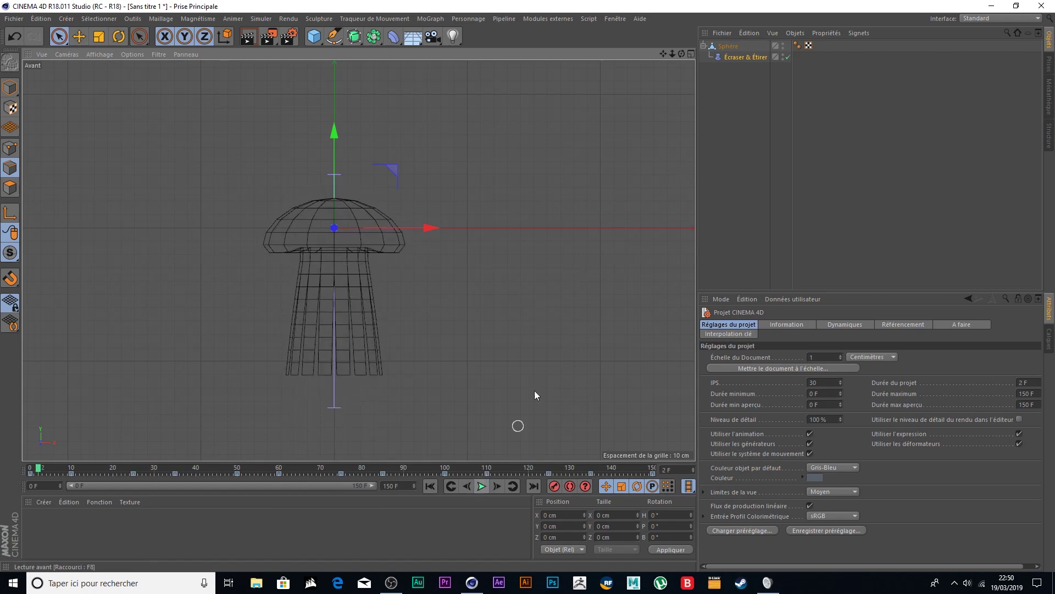
left_click(690, 53)
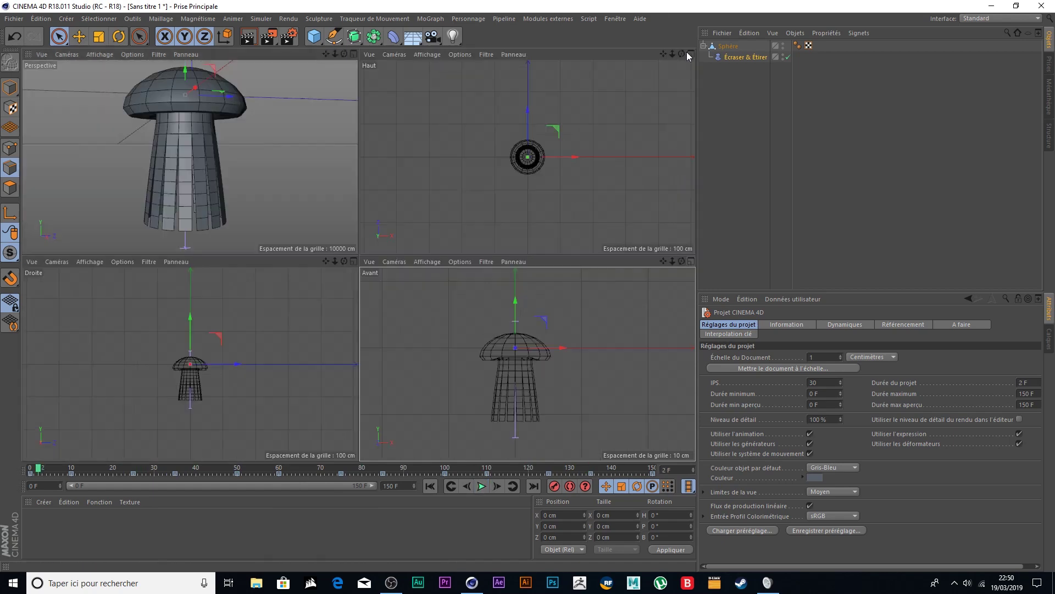
left_click(354, 54)
left_click(482, 487)
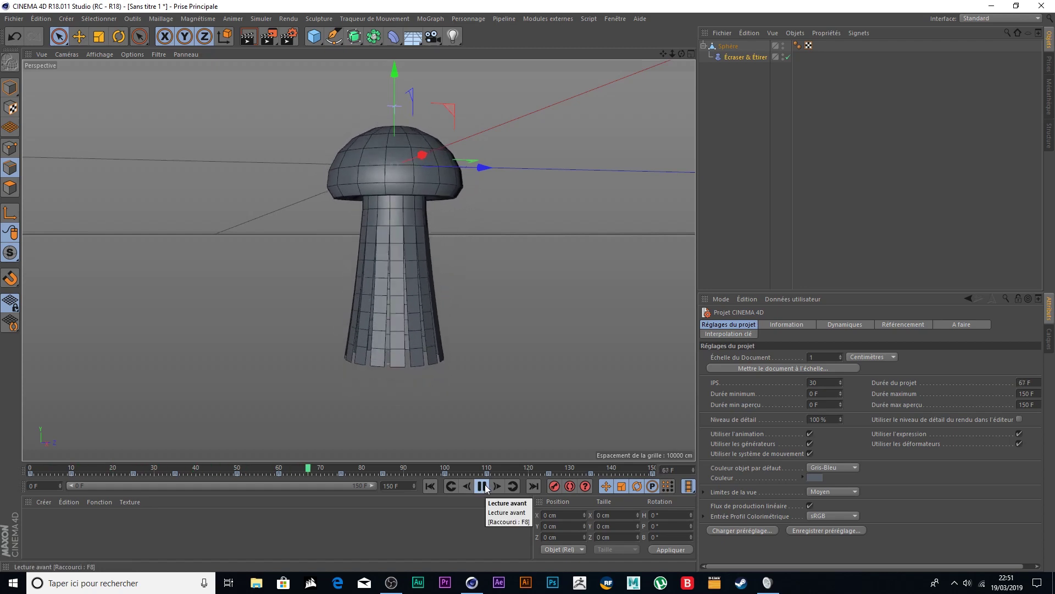
left_click(483, 486)
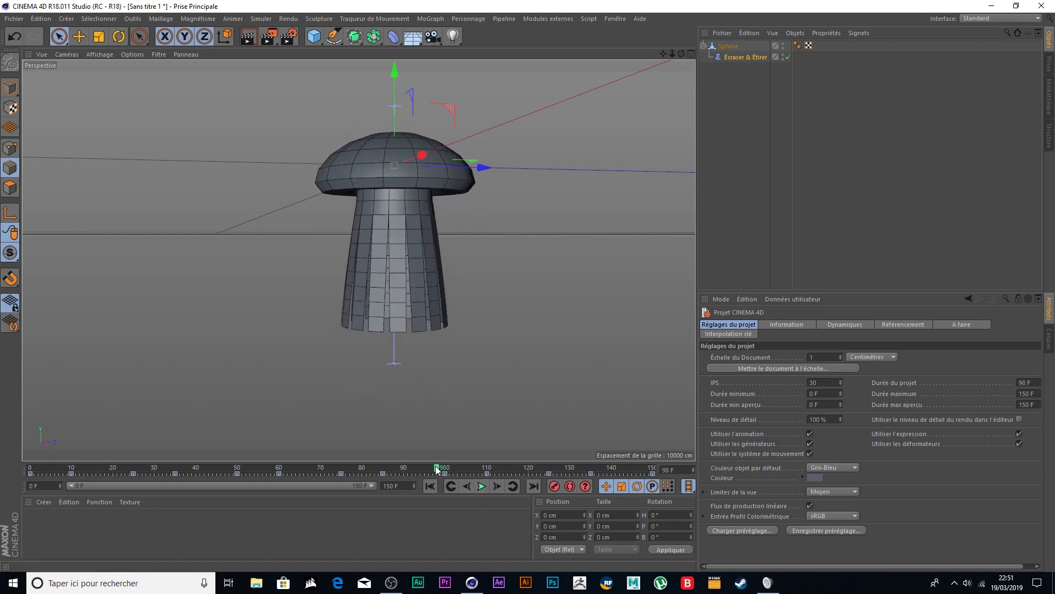
left_click_drag(439, 472, 39, 452)
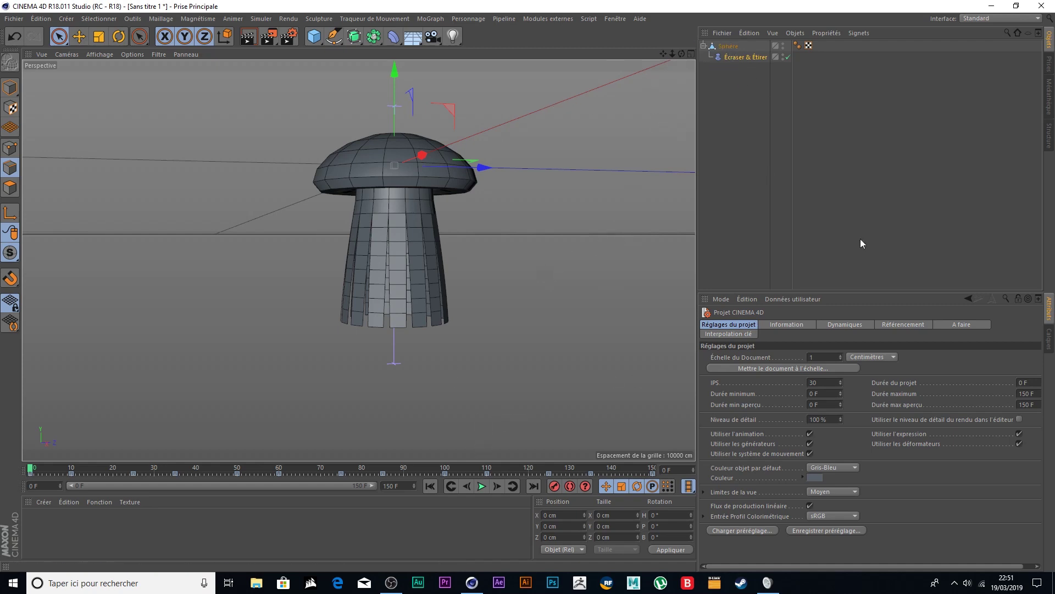
Add a Corps souple dynamics body tag to the Sphère from its right-click menu
left_click(730, 49)
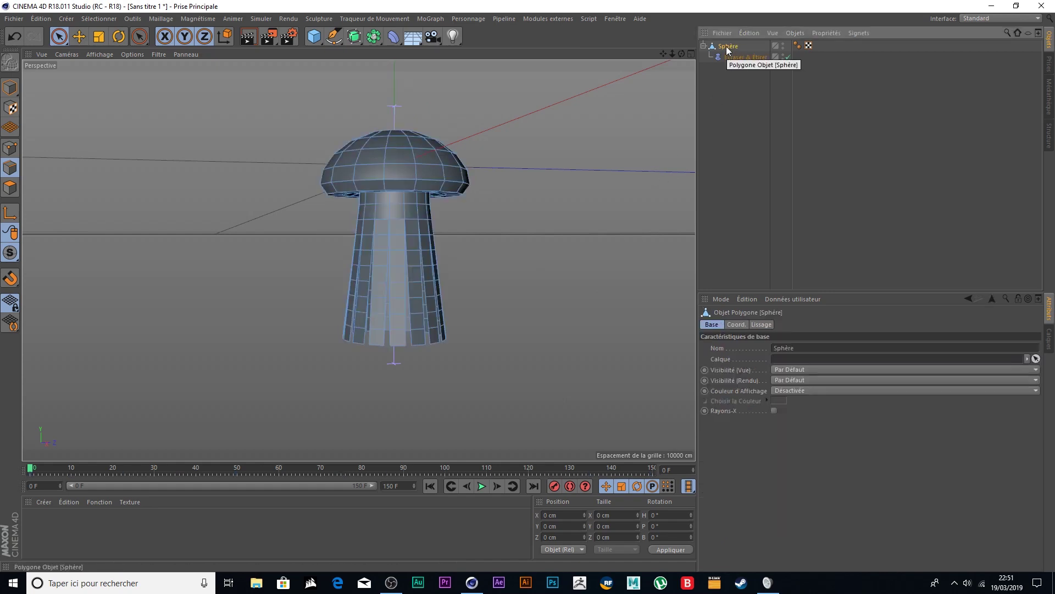
right_click(728, 50)
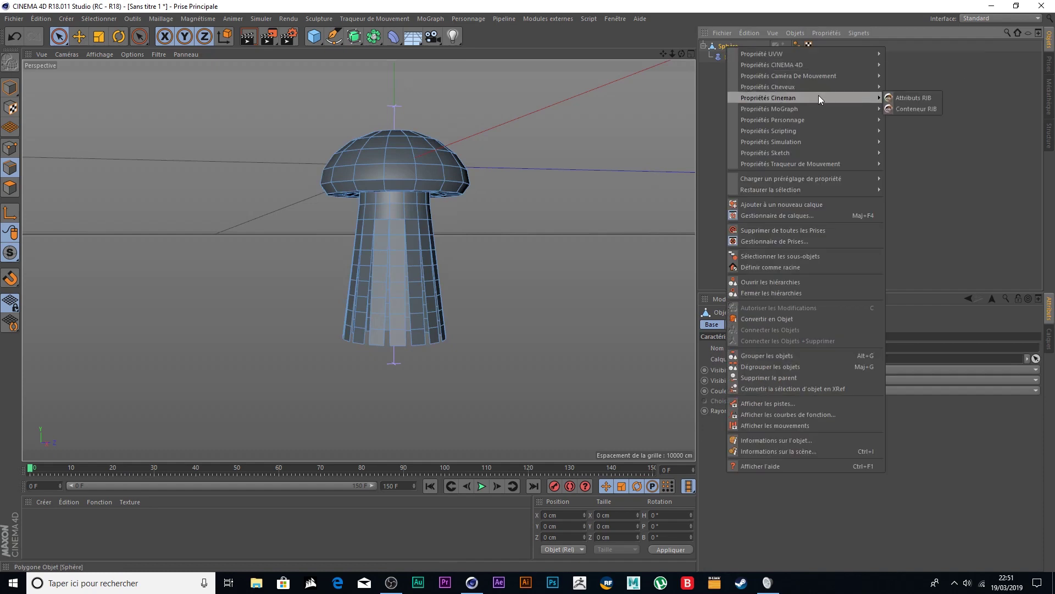
mouse_move(771, 142)
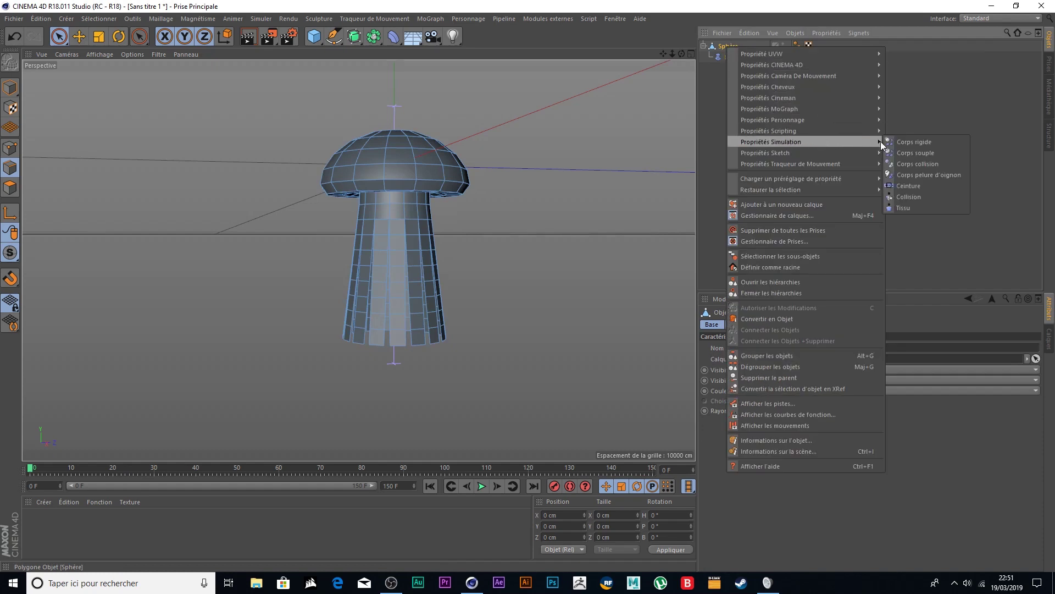
left_click(915, 153)
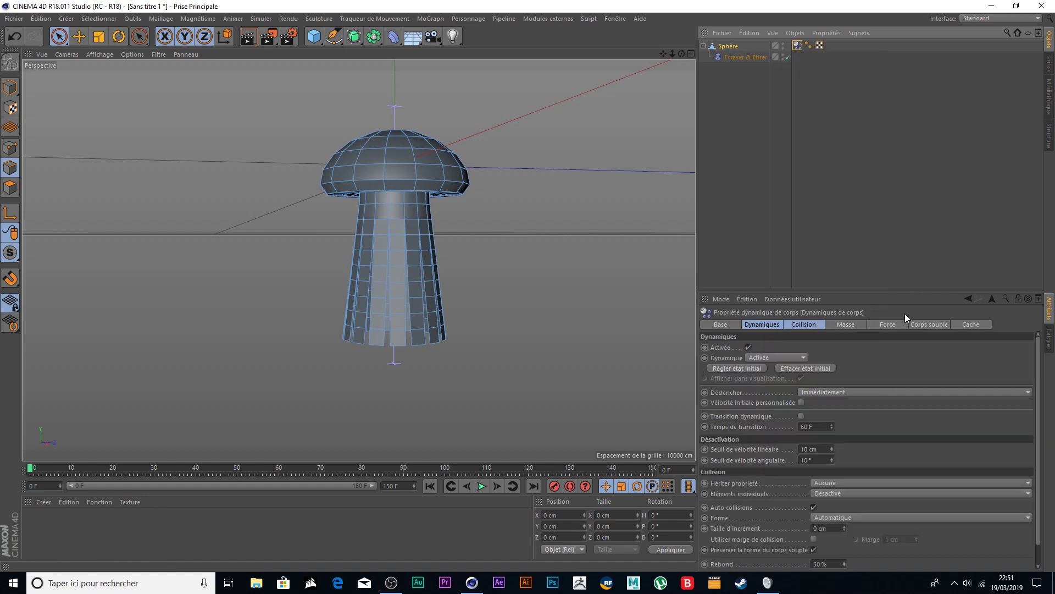
Enter the Suivre rotation value in the dynamics tag's Force tab and start playback
left_click(894, 328)
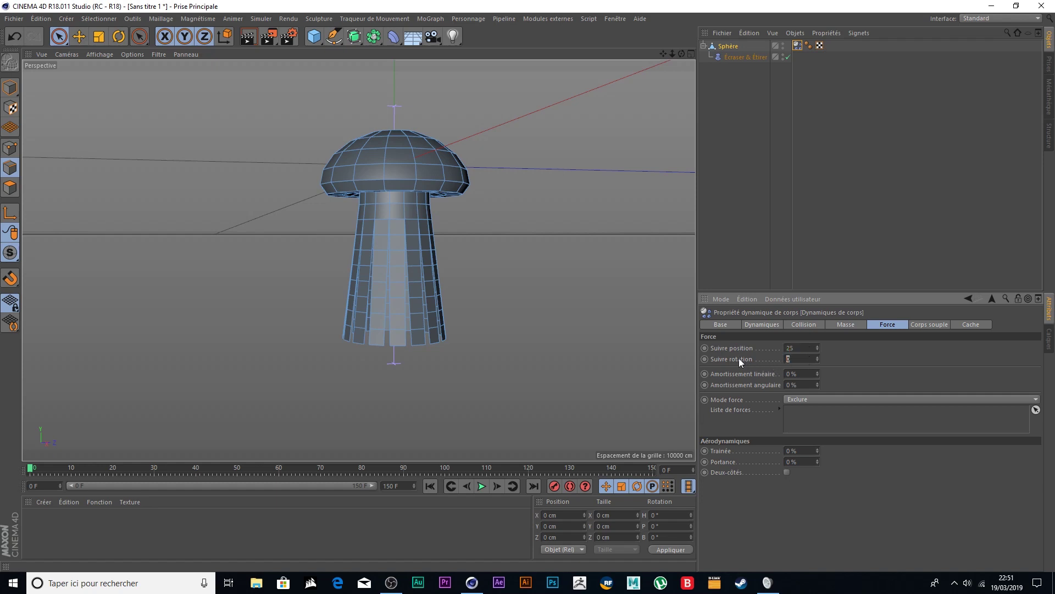
type("50")
left_click(481, 486)
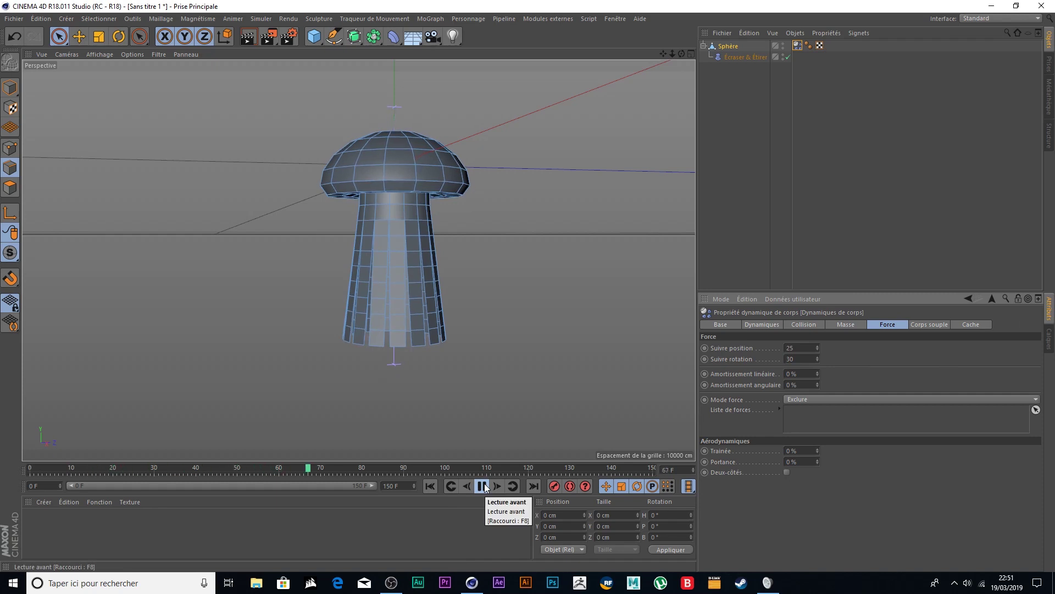
Replay the simulation from frame 0 in Model mode, then rewind and orbit down onto the jellyfish
left_click(484, 486)
left_click(433, 486)
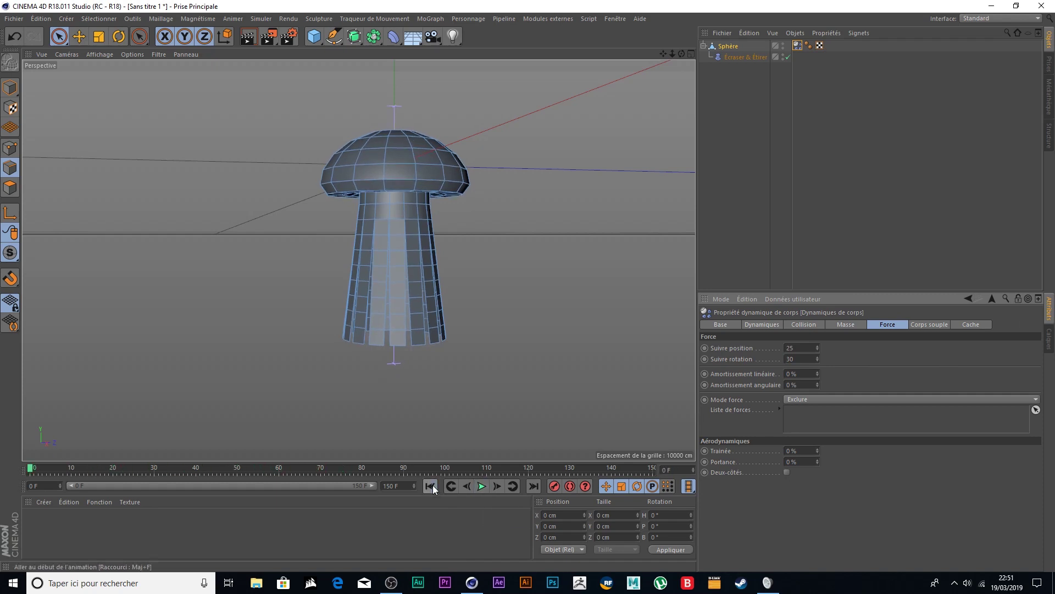
left_click(11, 88)
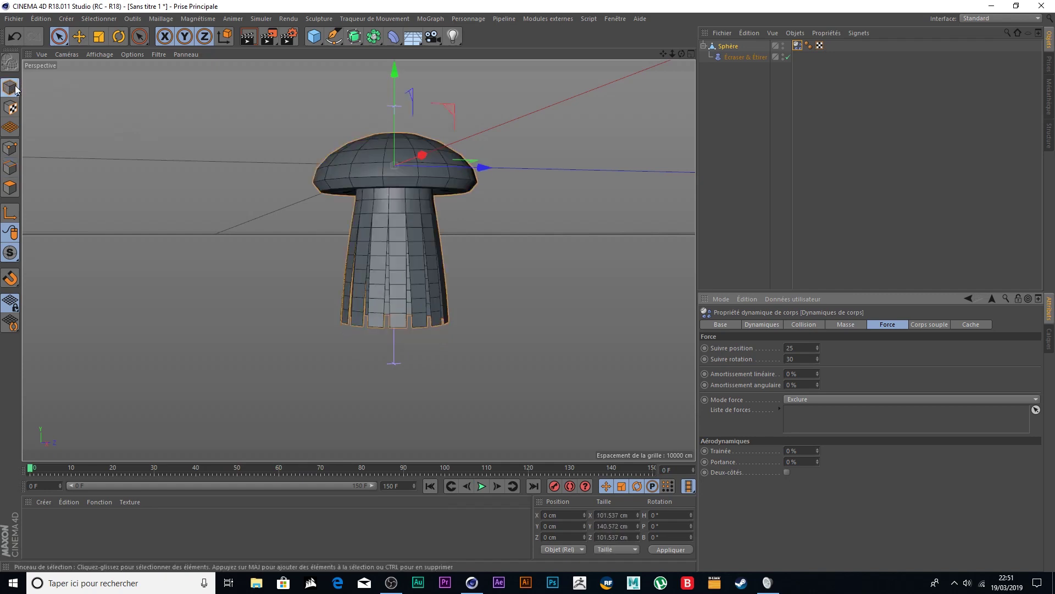
left_click(482, 486)
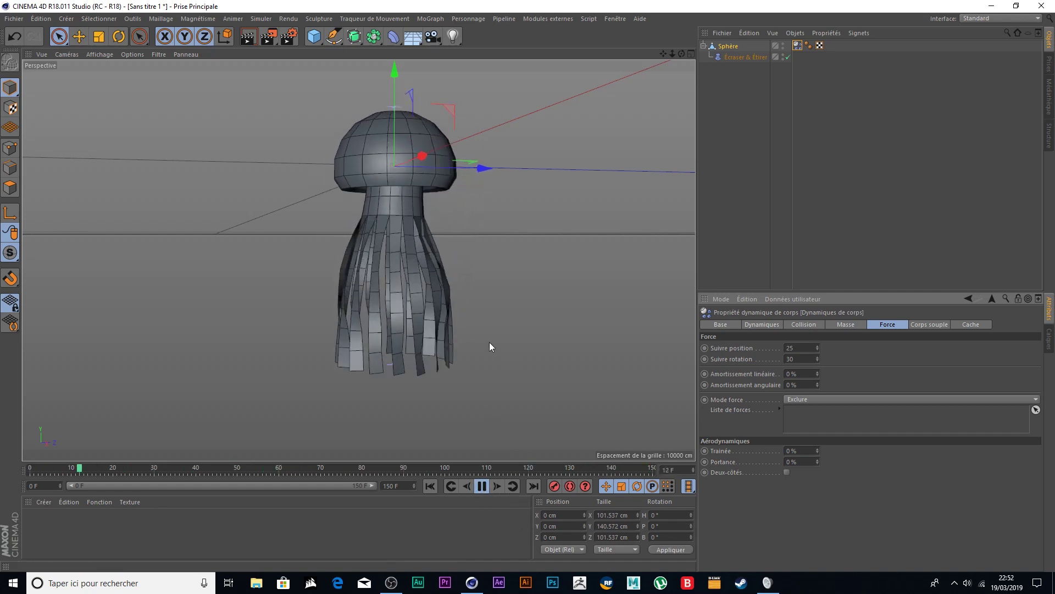
left_click(484, 487)
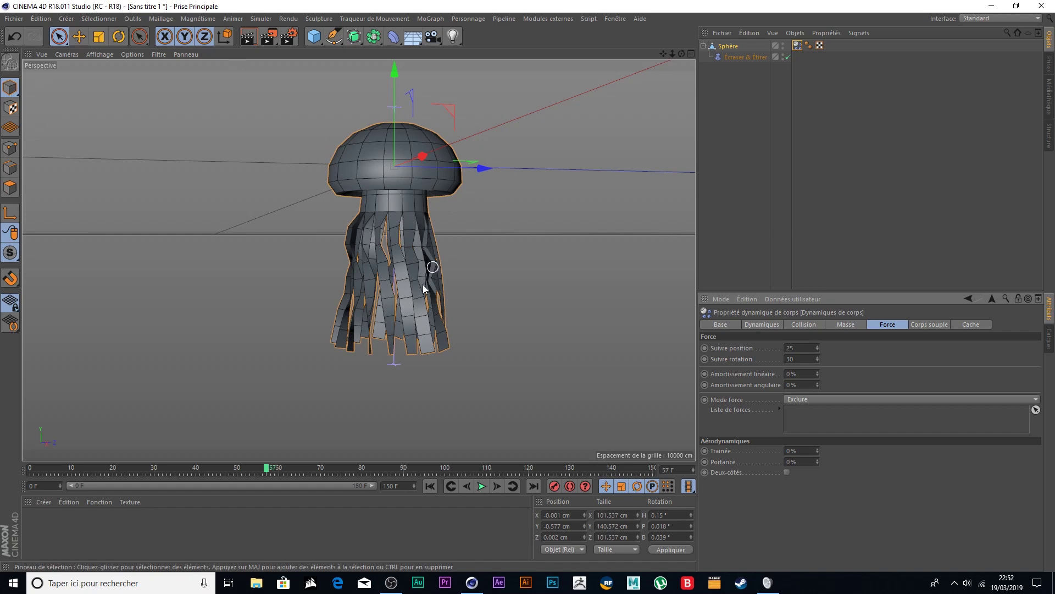
left_click(428, 490)
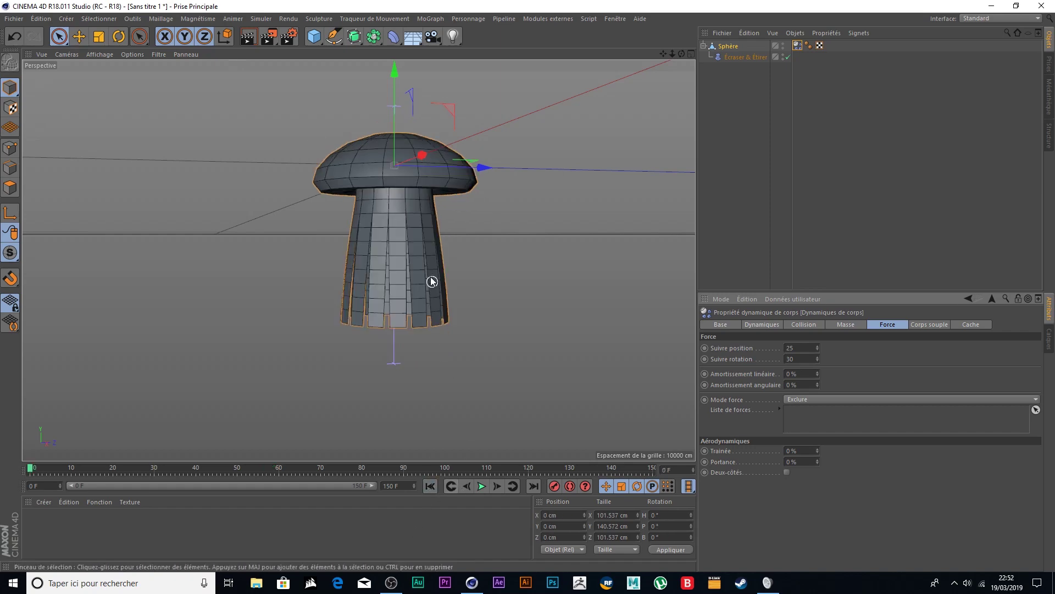
mouse_move(668, 54)
left_mouse_down()
mouse_move(588, 142)
mouse_move(674, 48)
mouse_move(664, 55)
left_mouse_up()
left_click(486, 485)
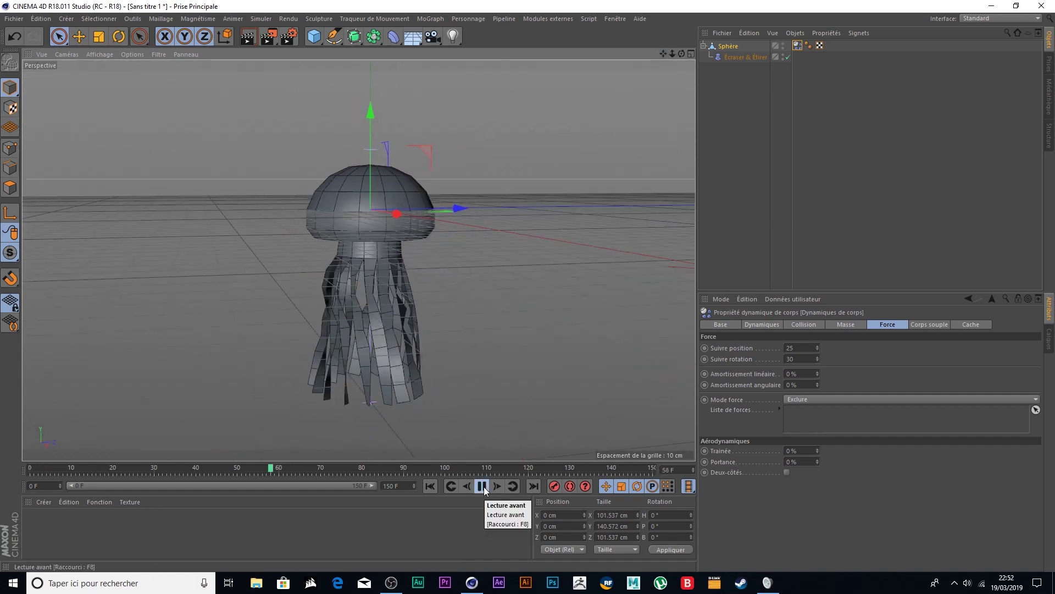
left_click(482, 486)
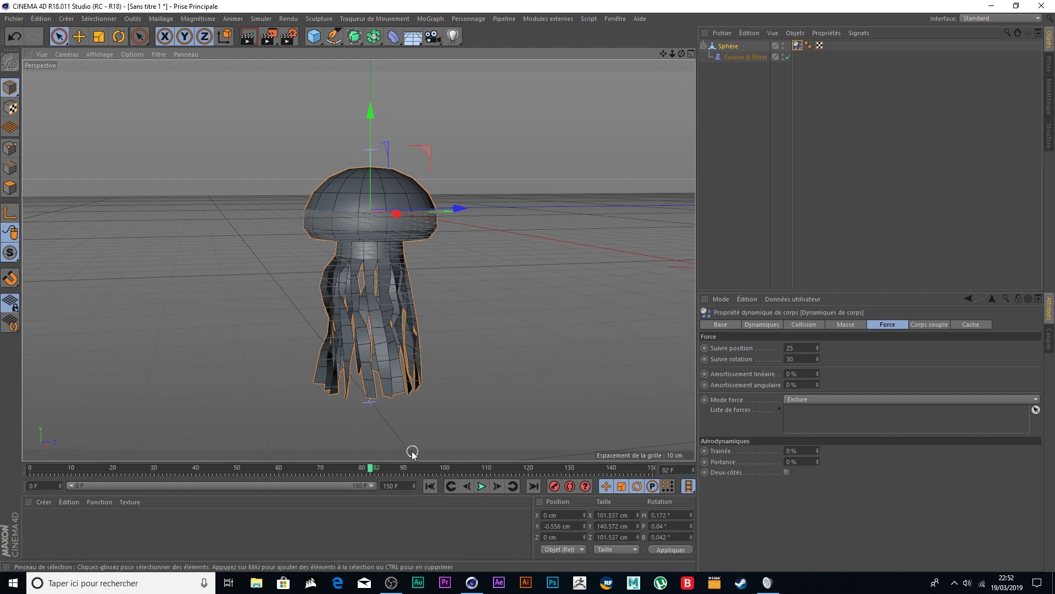
left_click(371, 471)
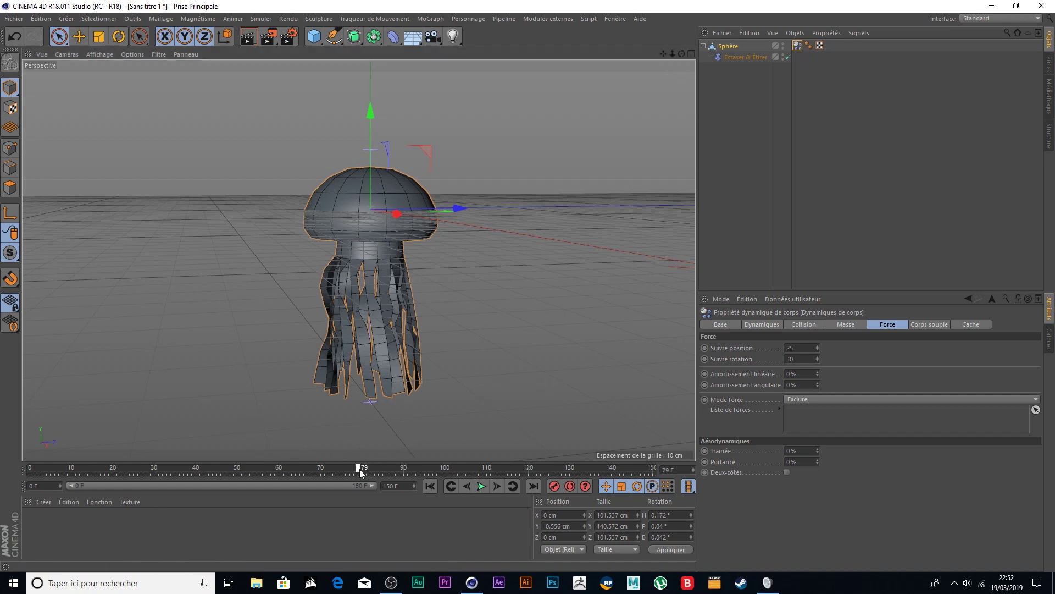
left_click_drag(360, 472, 4, 480)
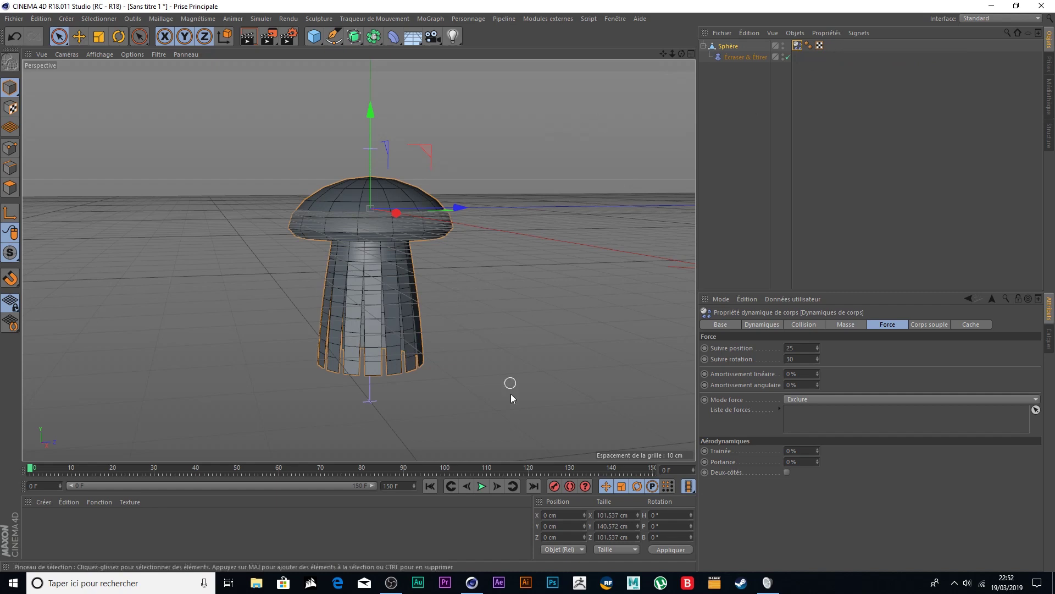
left_click(482, 487)
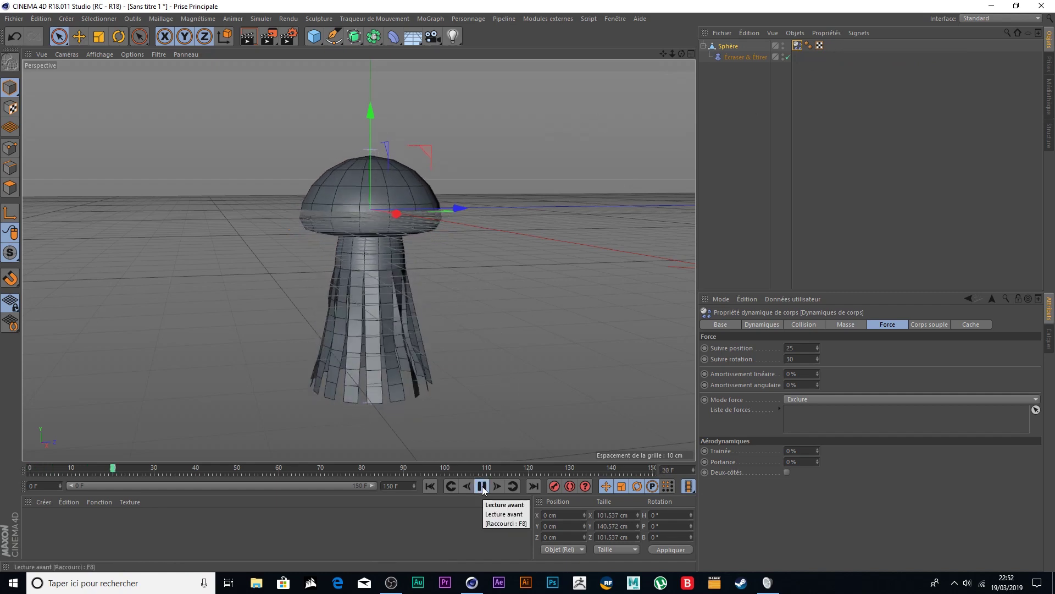
left_click(482, 486)
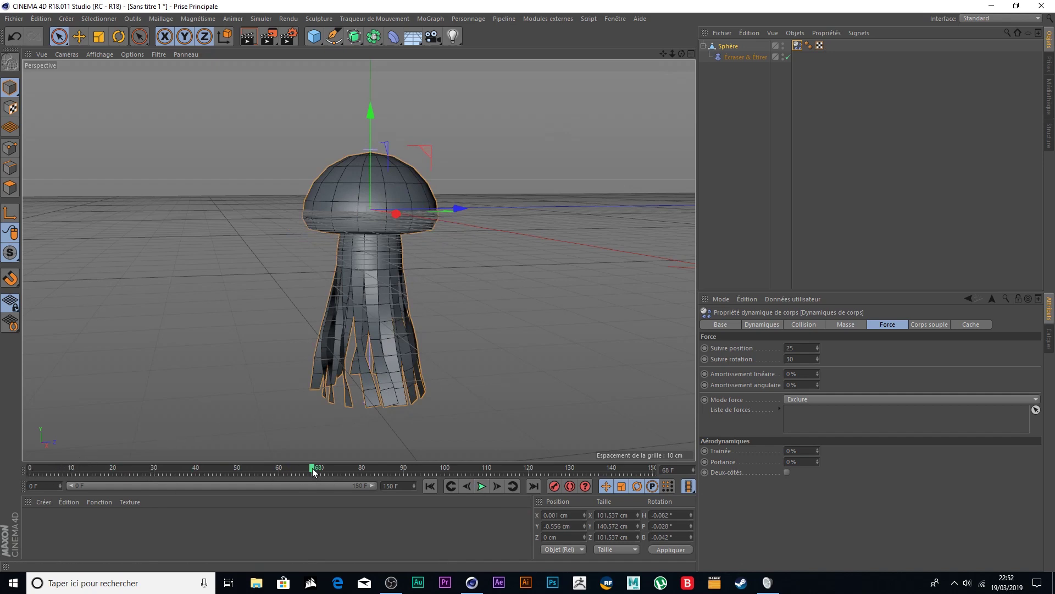
left_click_drag(303, 471, 26, 471)
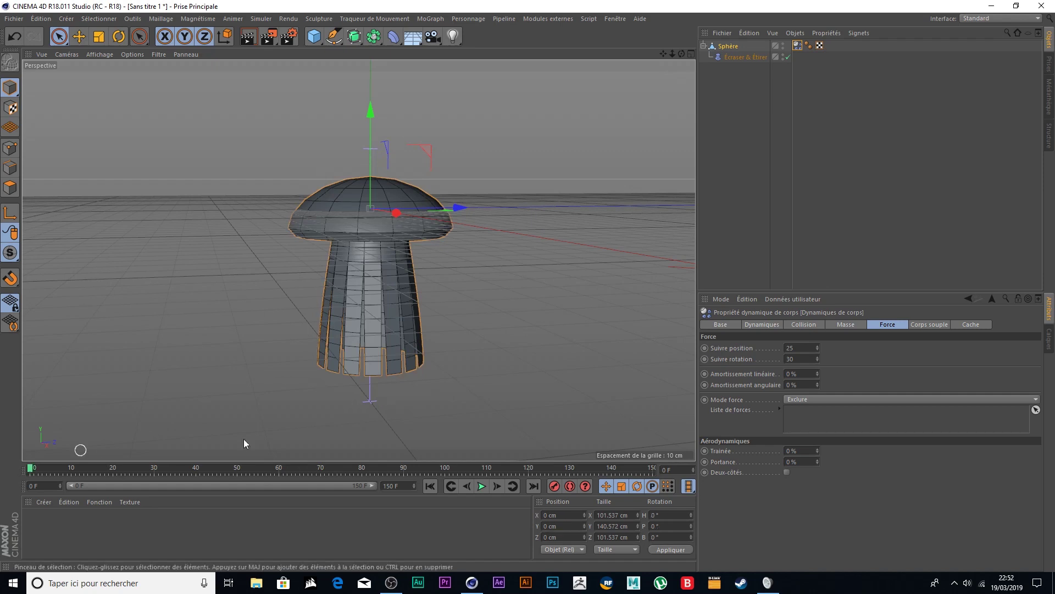
left_click(482, 487)
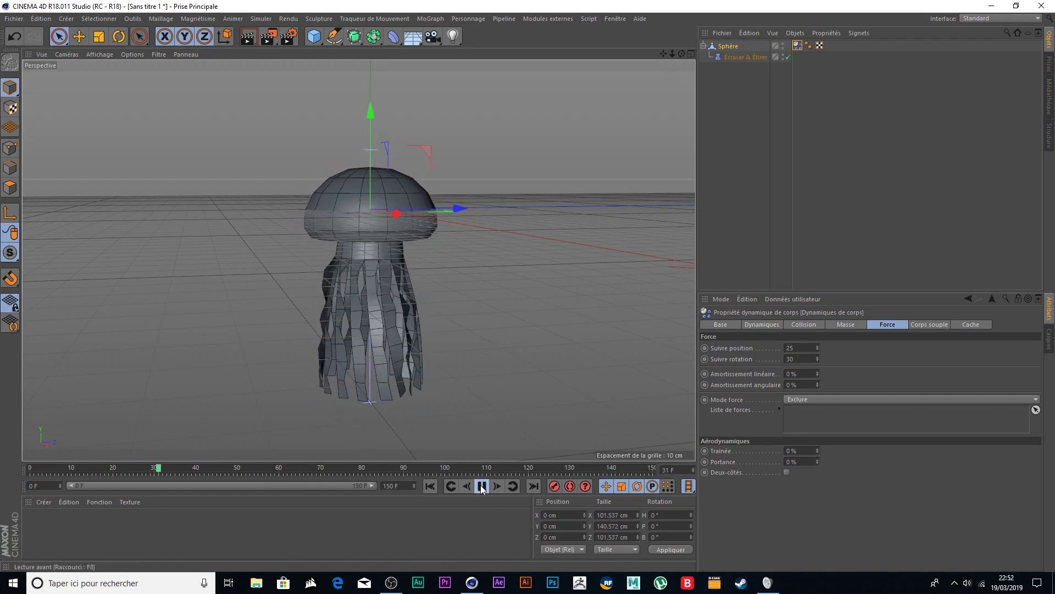
left_click(481, 487)
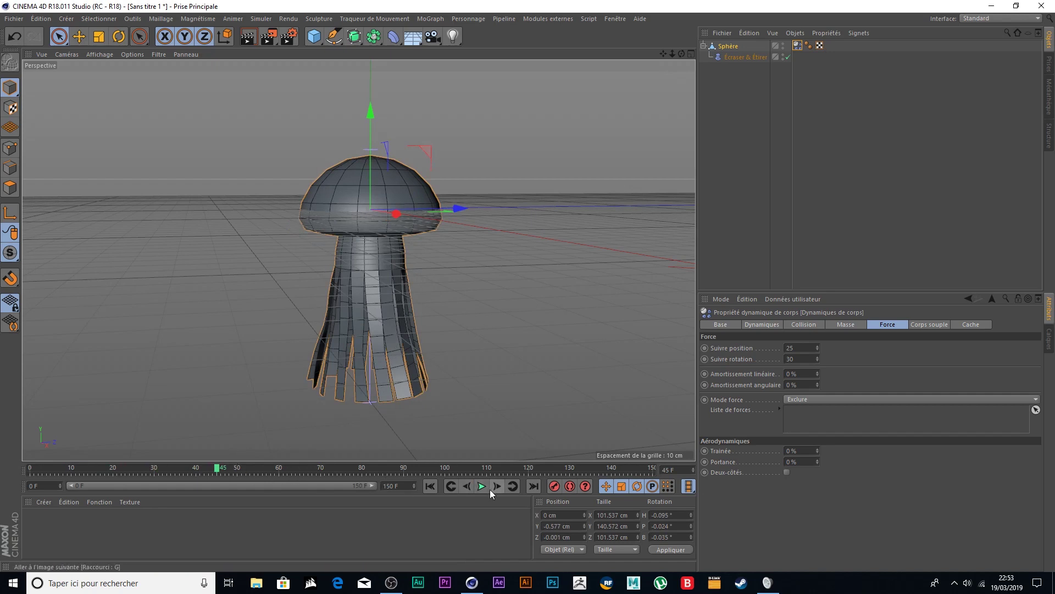
left_click_drag(219, 470, 31, 470)
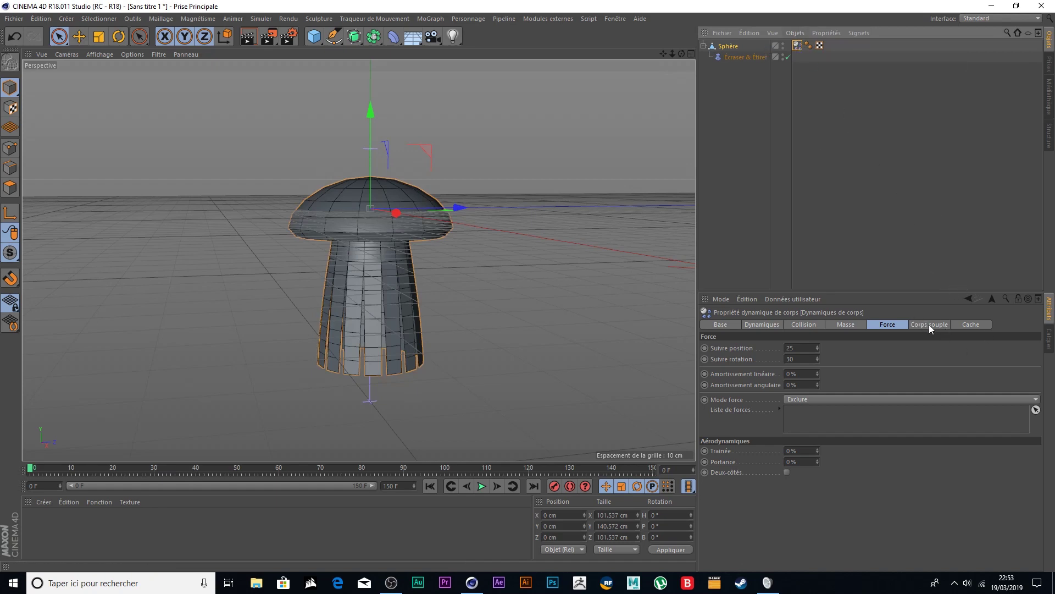
Bake the jellyfish's dynamics simulation into the Dynamics tag cache (807.79 KB)
left_click(973, 325)
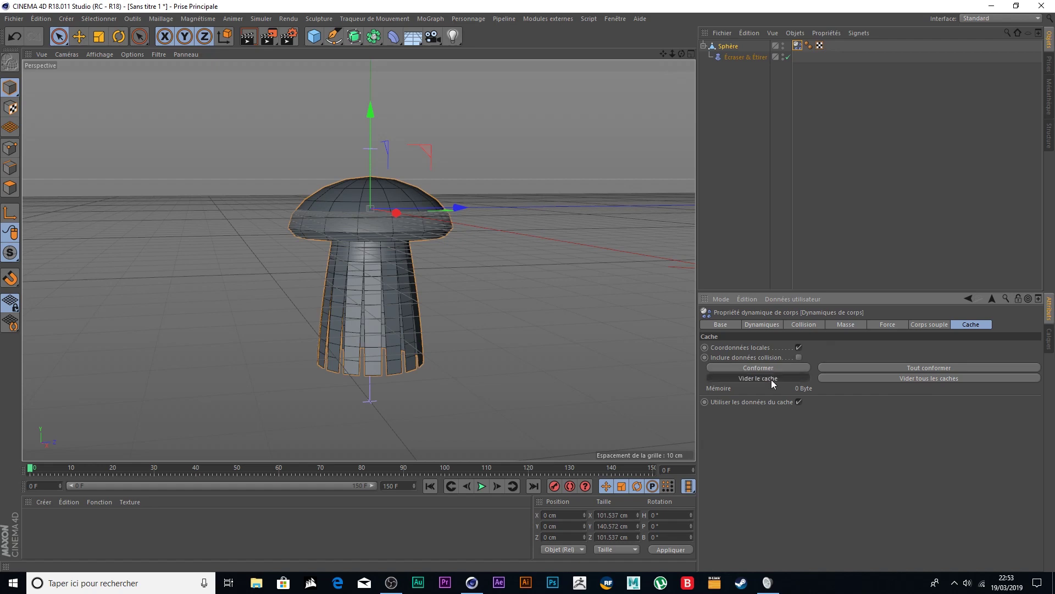
left_click(770, 365)
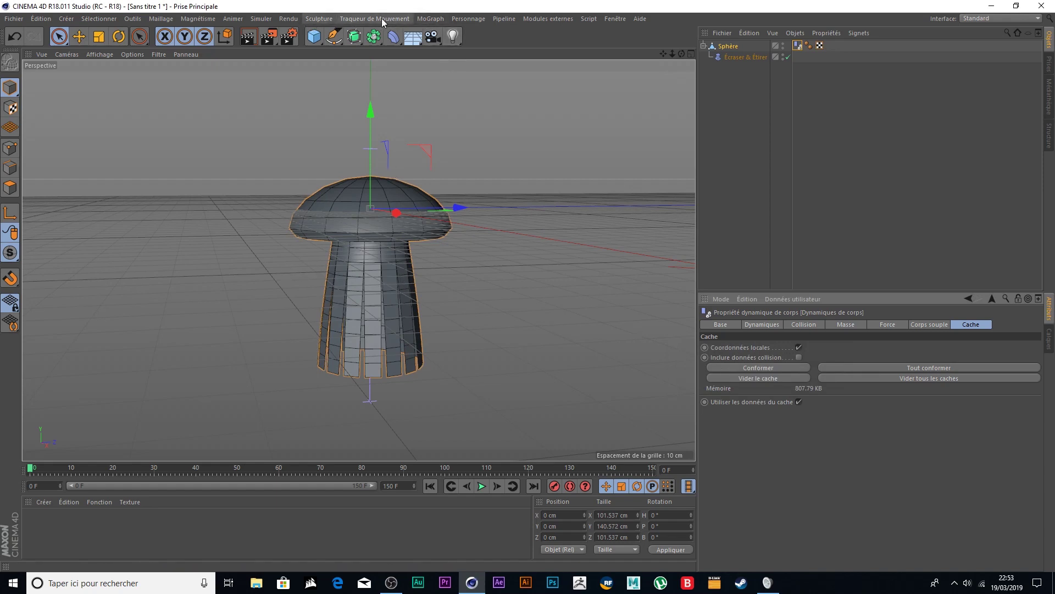
left_click(473, 20)
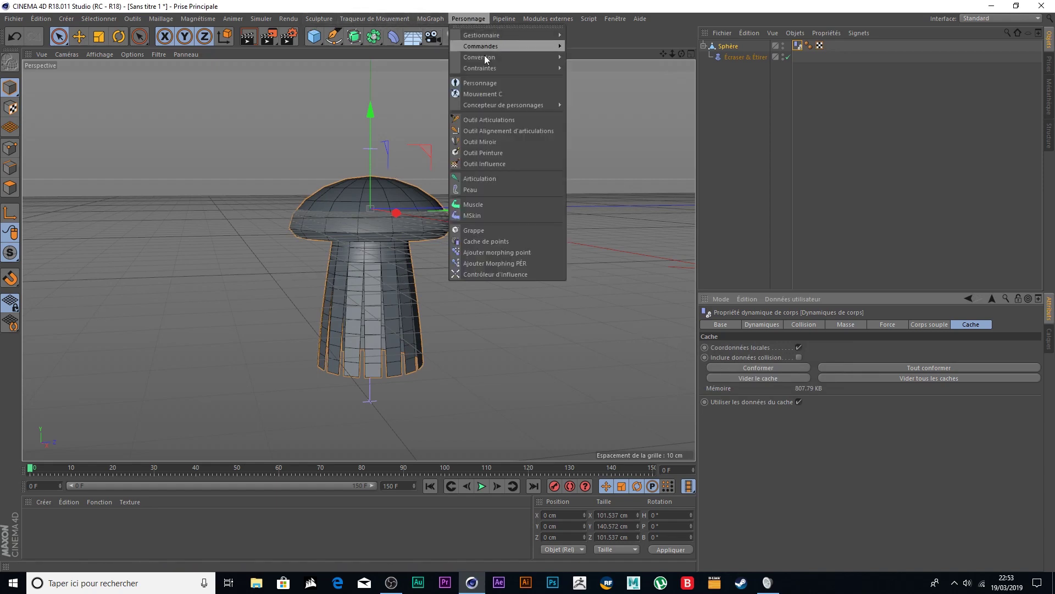
mouse_move(483, 34)
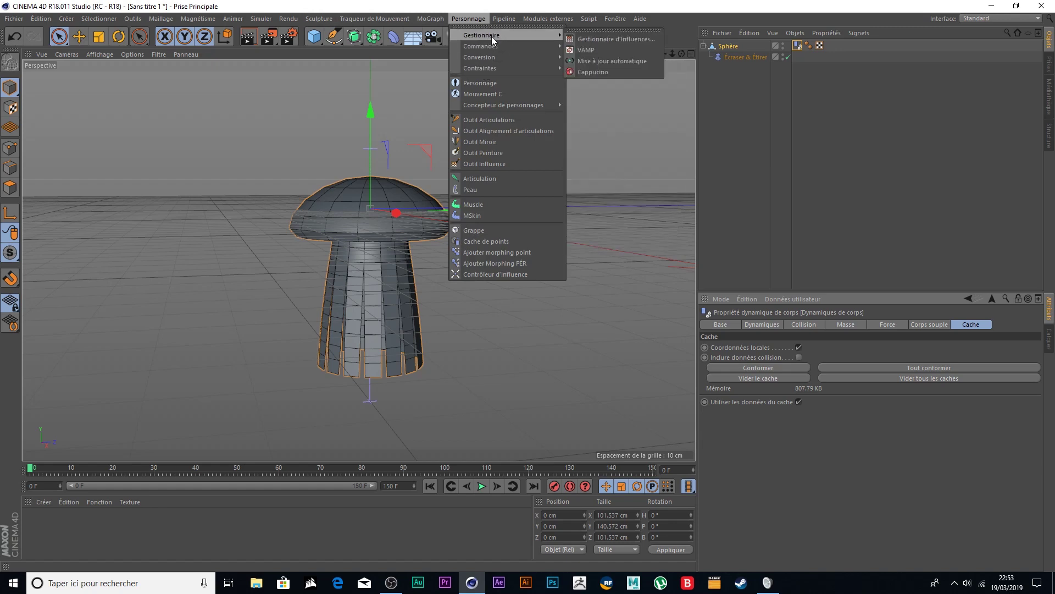
Set Cappuccino to record point animation only, without scale or rotation, with real-time recording on
left_click(609, 73)
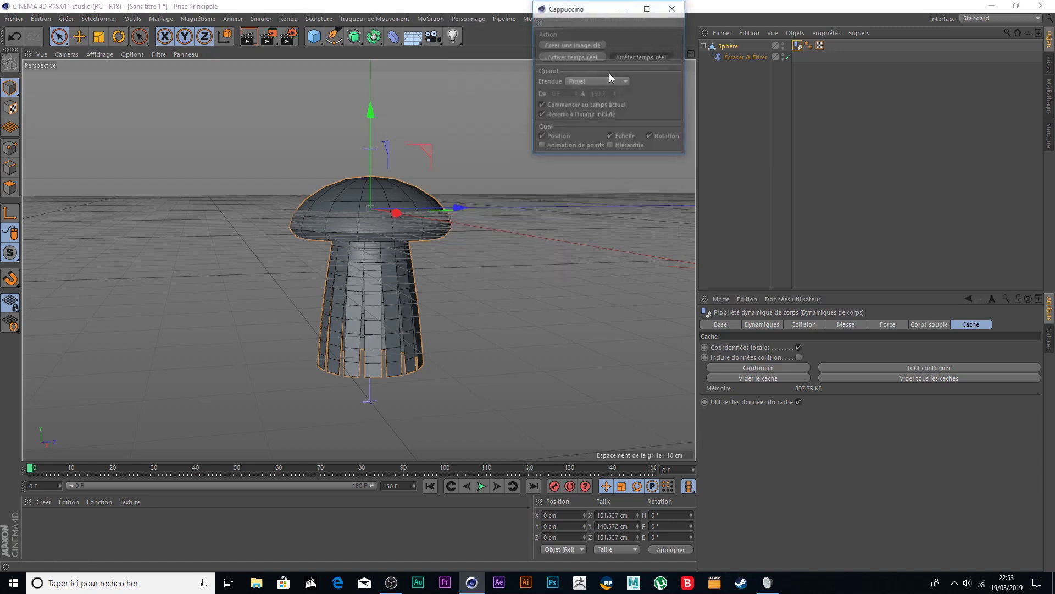
left_click_drag(594, 15, 602, 74)
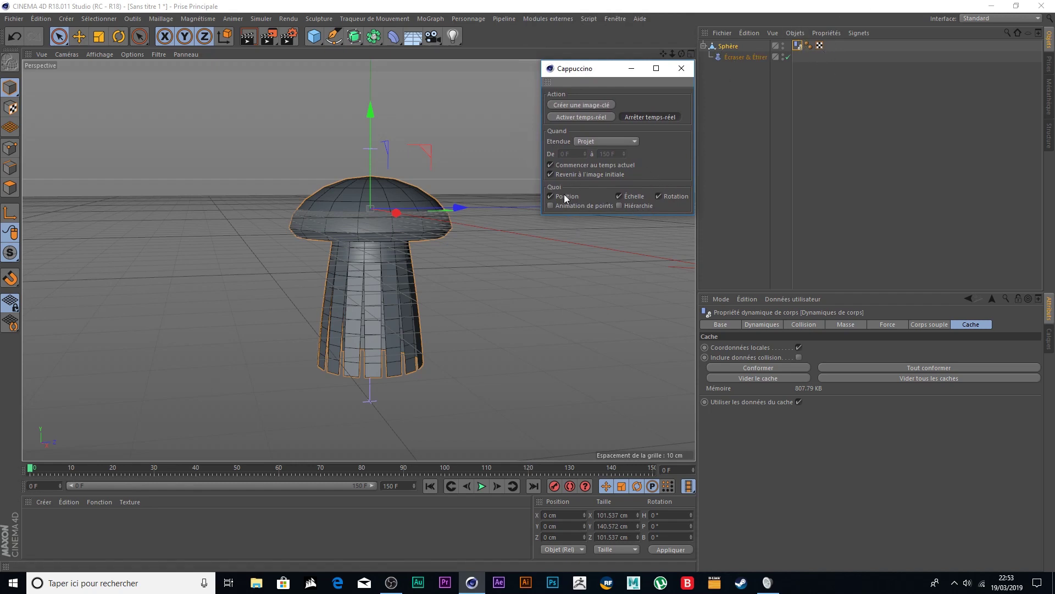
left_click(619, 196)
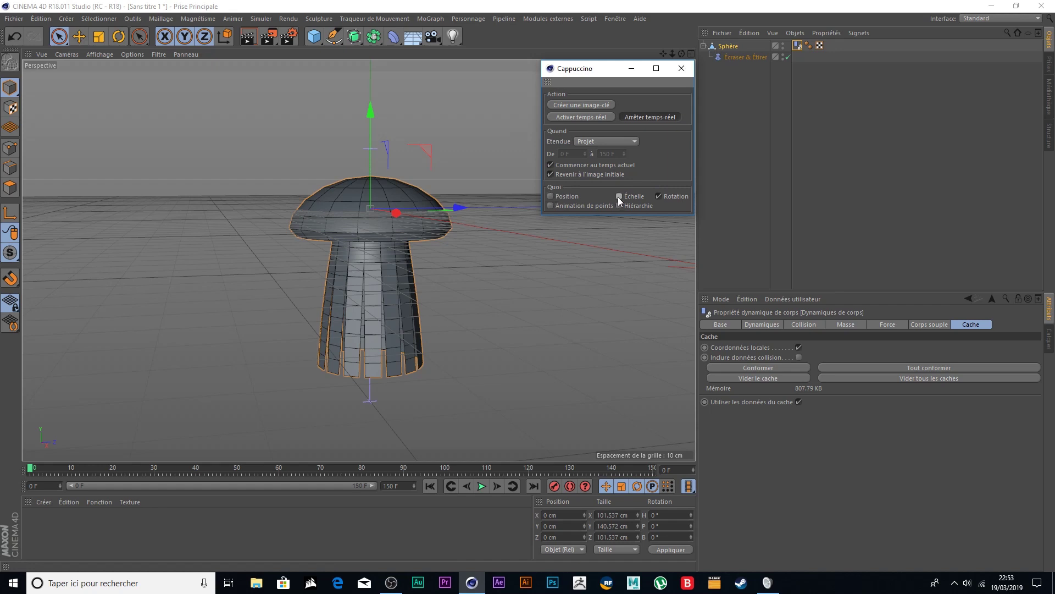
left_click(658, 197)
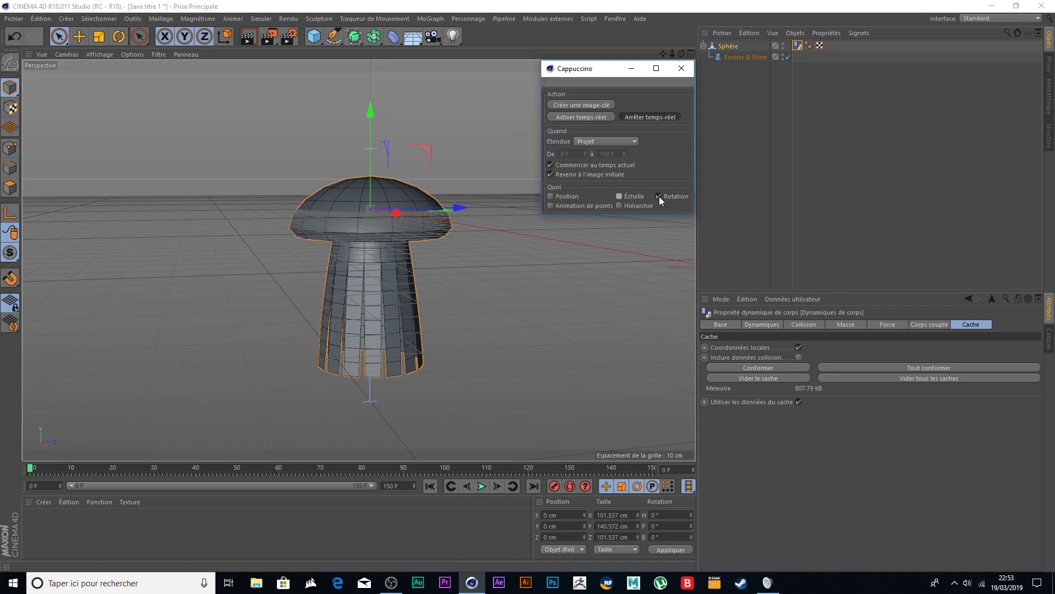
left_click(550, 206)
left_click(578, 118)
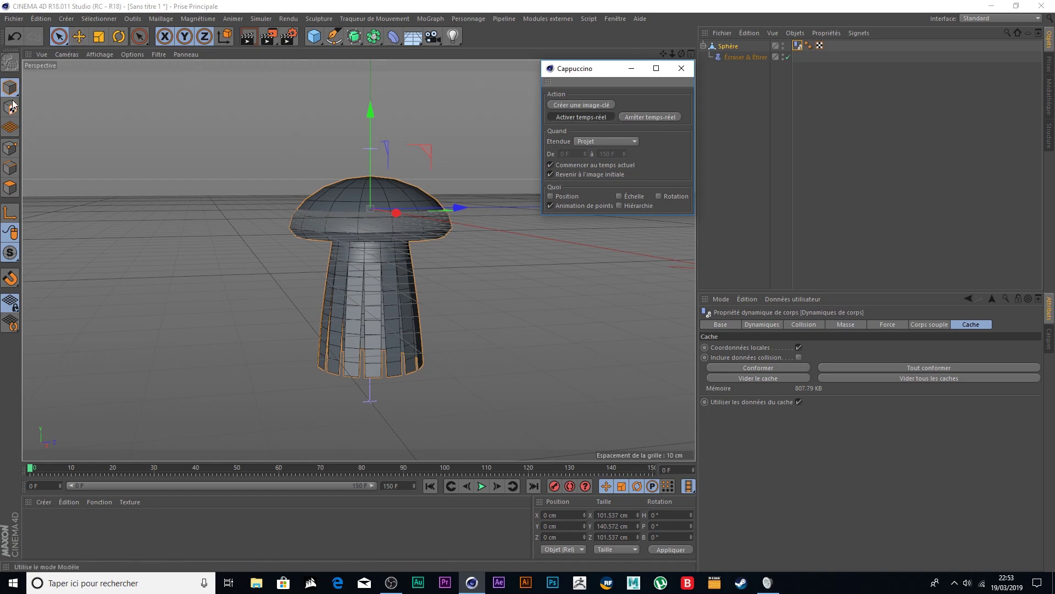
left_click(80, 38)
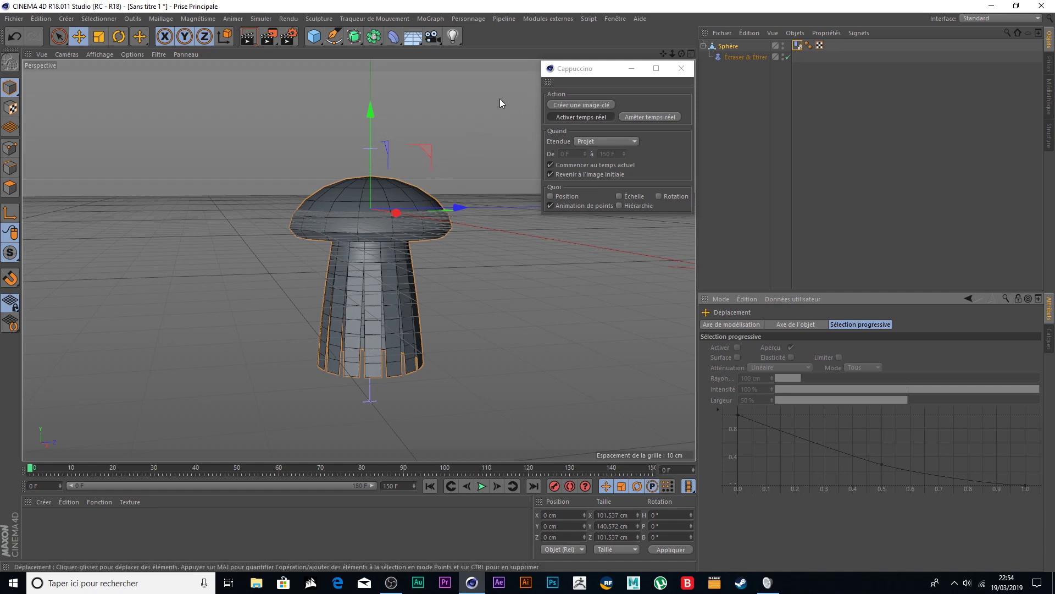
Drag the mushroom in the viewport to record the wobbling tentacles, then select the Sphère's dynamics tag
left_click_drag(496, 111, 496, 111)
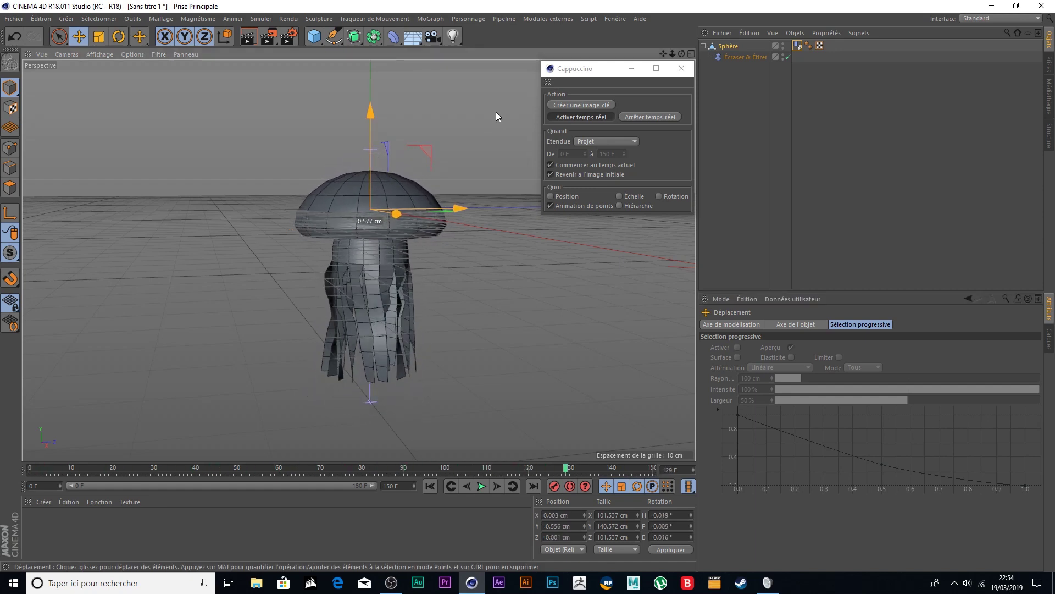
left_click(496, 111)
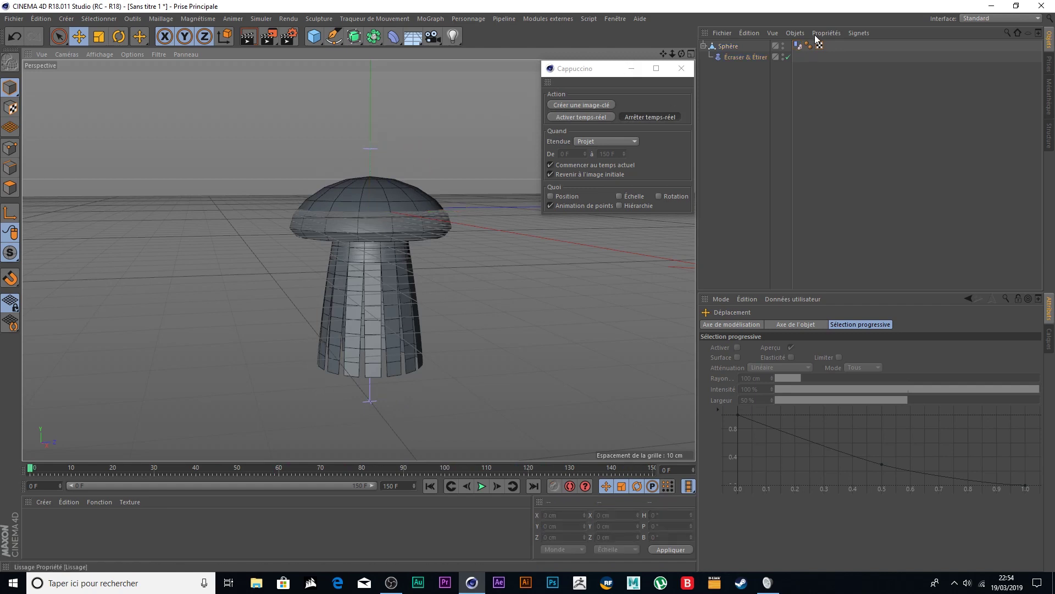
left_click(798, 47)
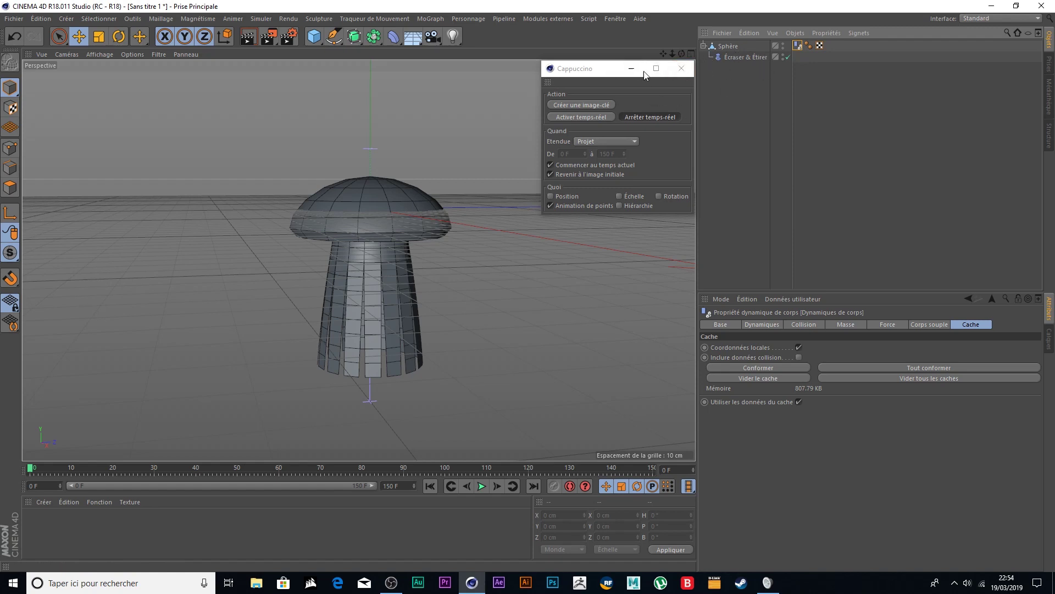
Close Cappuccino and delete the Écraser & Étirer deformer under the Sphère
left_click(681, 70)
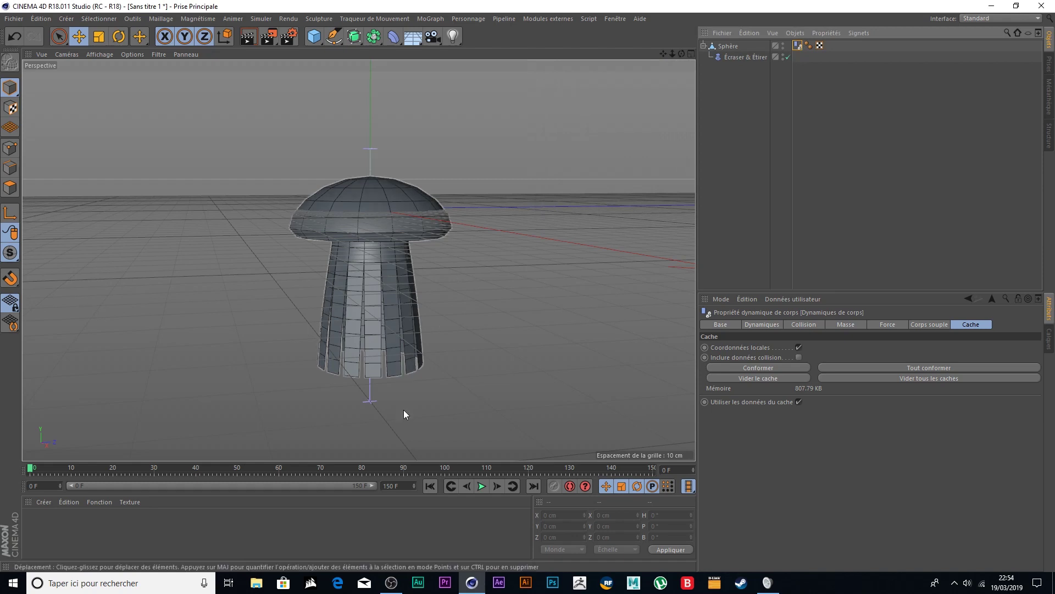
left_click(729, 47)
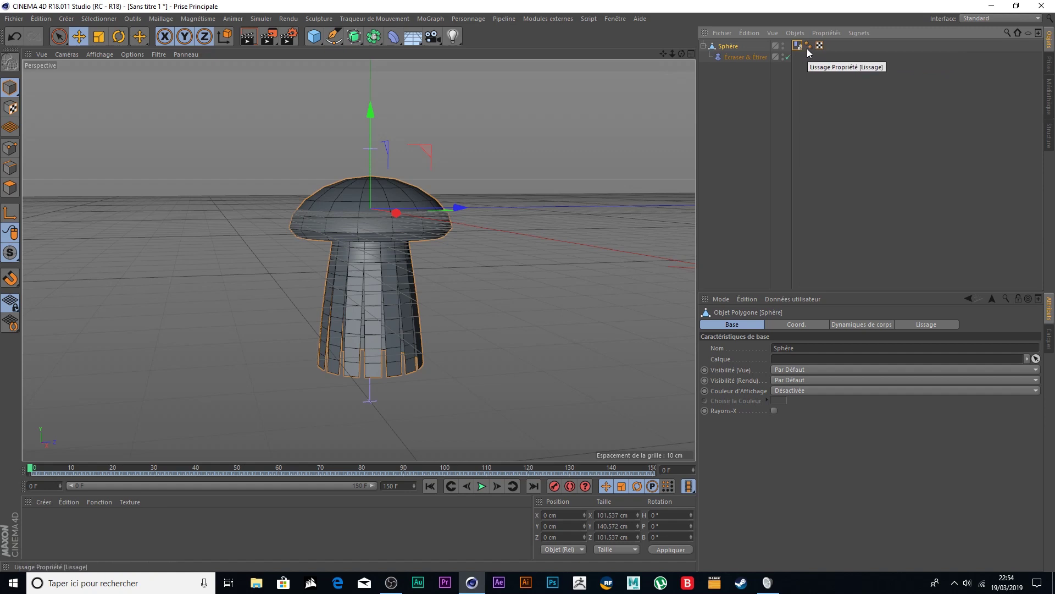
left_click(746, 58)
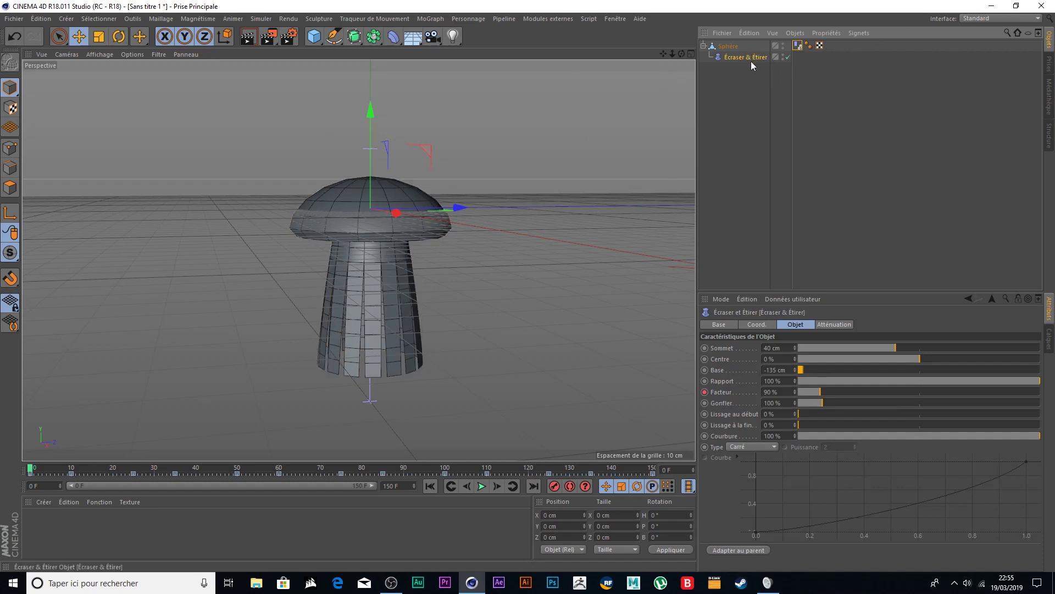
key("Delete")
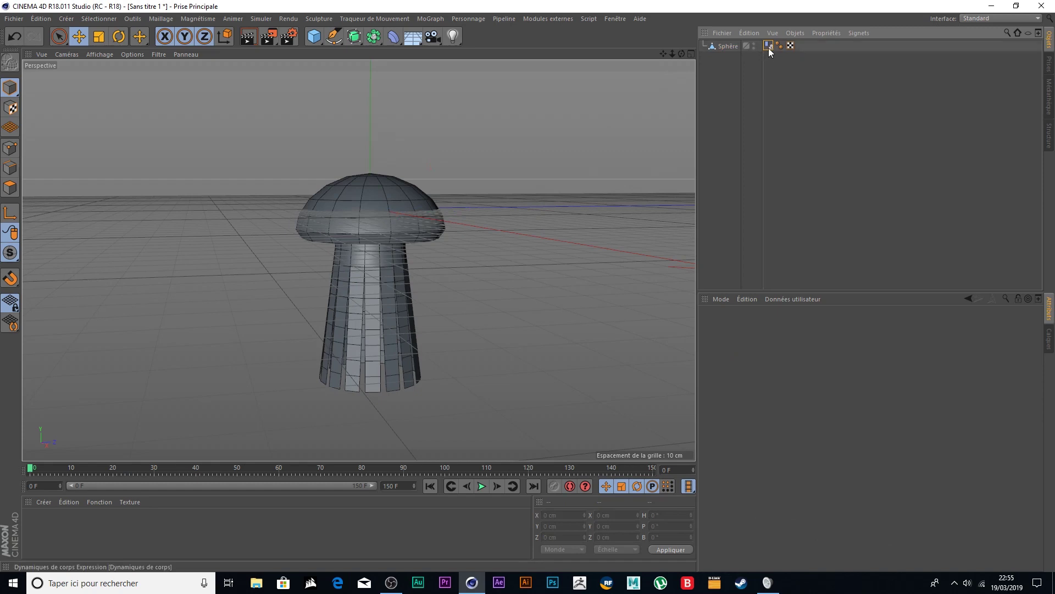
left_click(729, 46)
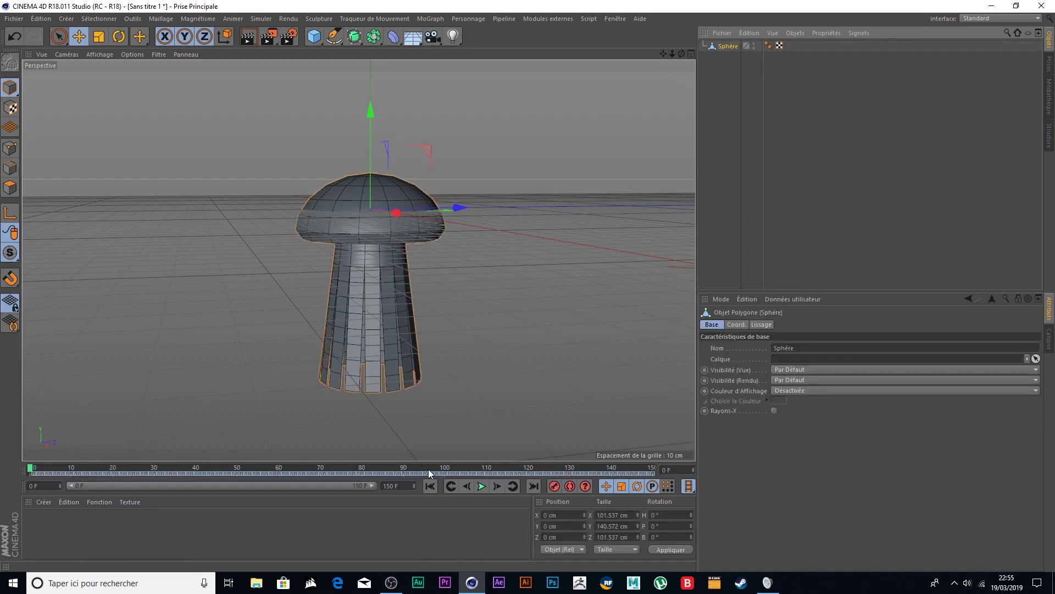
left_click(481, 486)
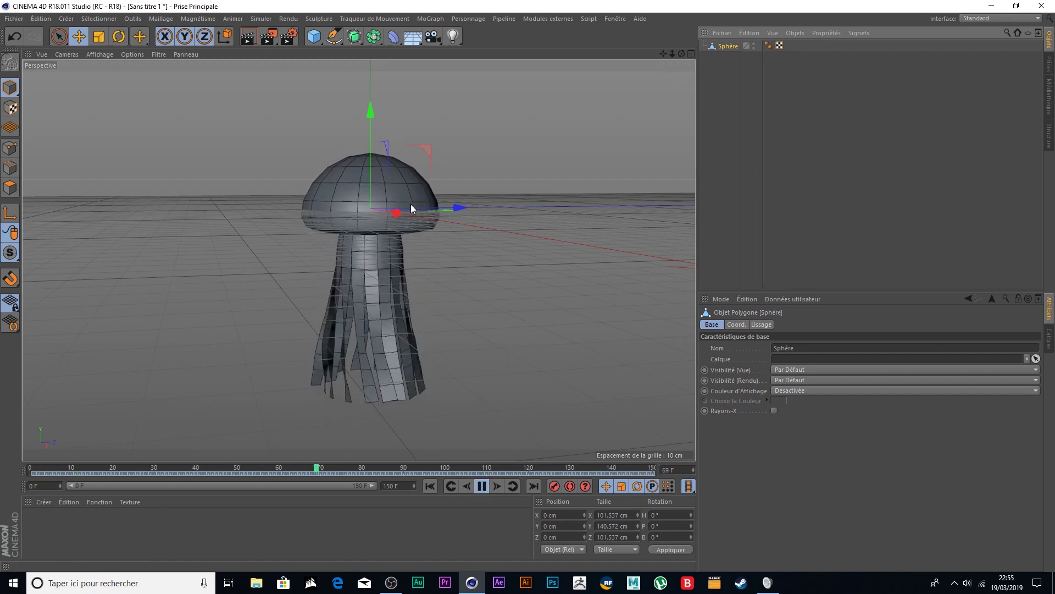
left_click(482, 486)
left_click(430, 486)
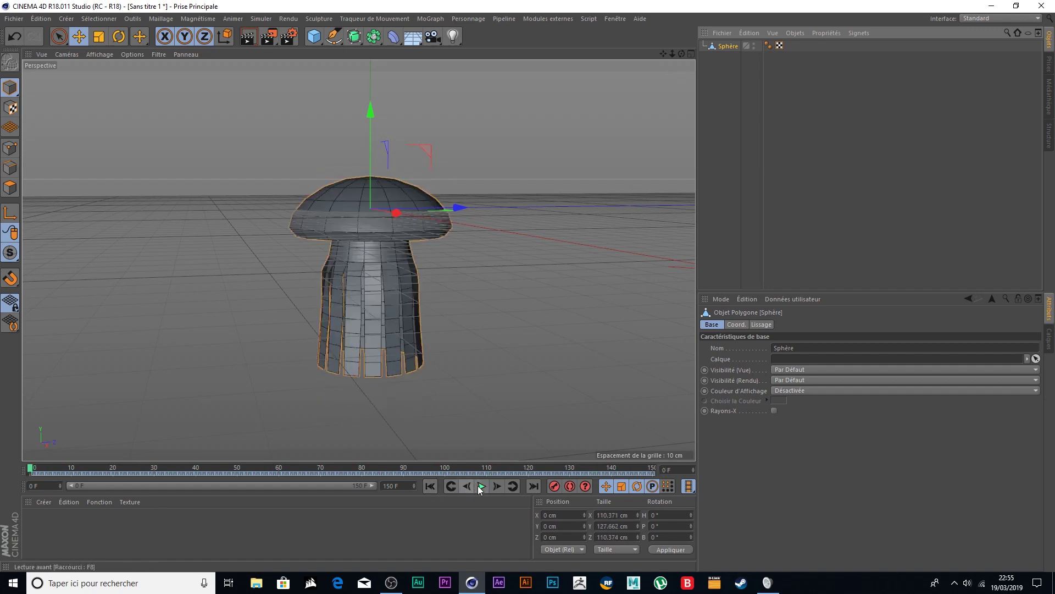
left_click(480, 487)
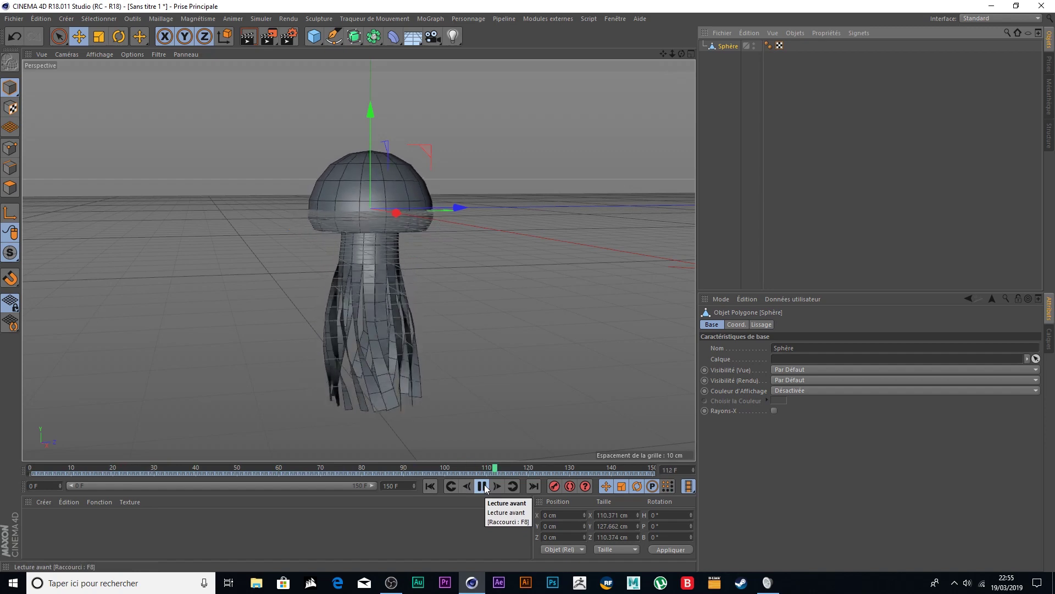
left_click(482, 486)
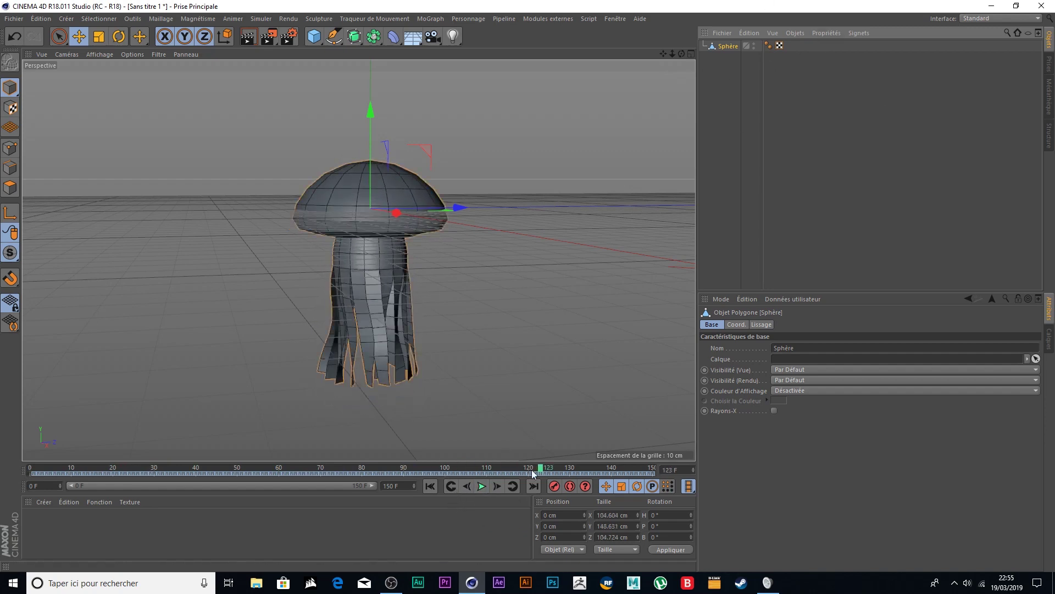
mouse_move(546, 470)
left_mouse_down()
mouse_move(112, 491)
mouse_move(614, 479)
mouse_move(30, 484)
mouse_move(538, 489)
mouse_move(30, 484)
left_mouse_up()
left_click(482, 486)
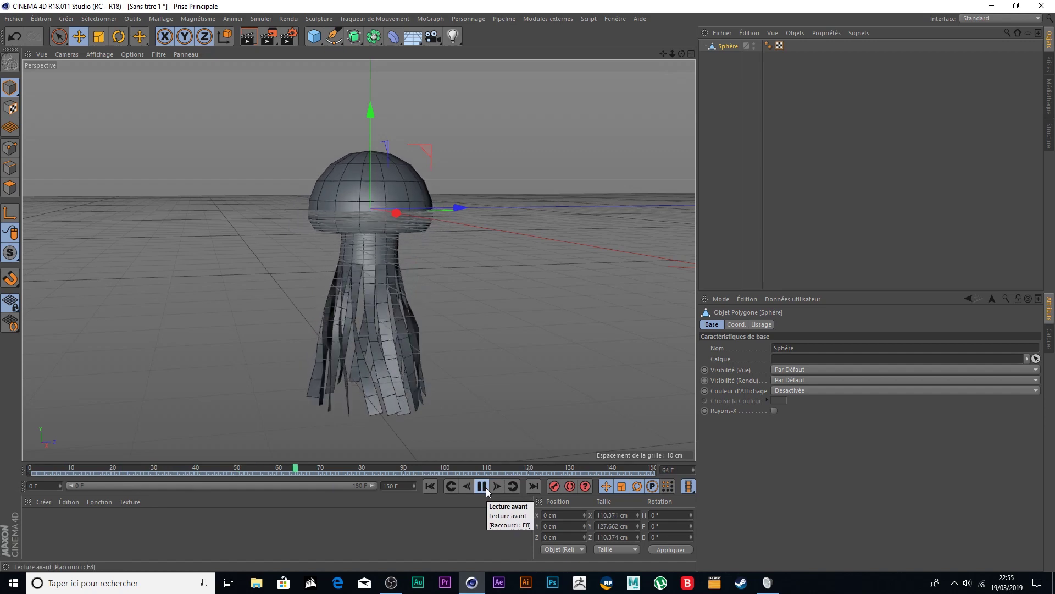
left_click(483, 486)
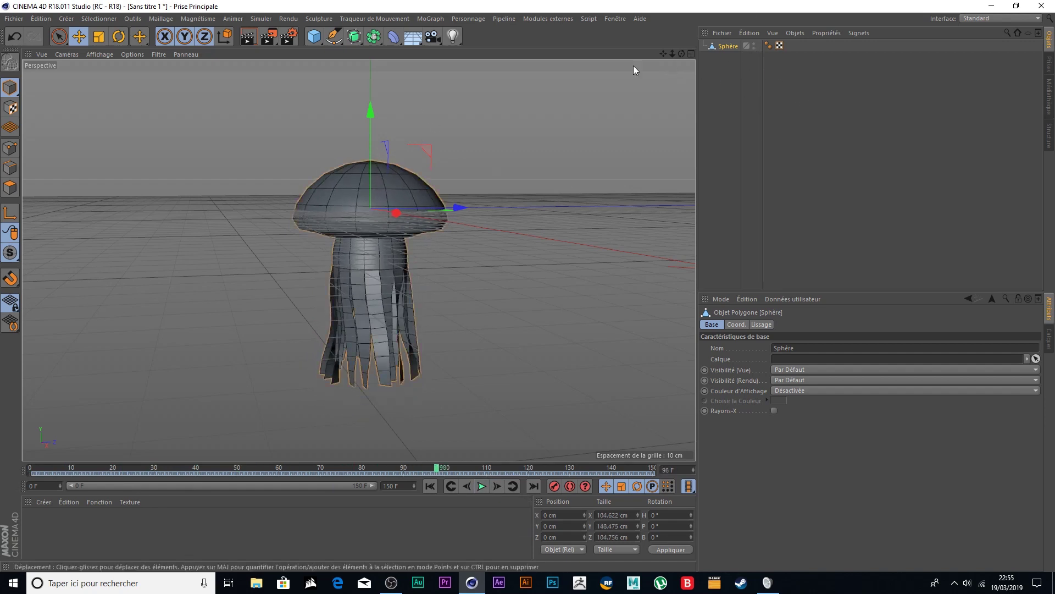
mouse_move(533, 324)
left_mouse_down("alt")
mouse_move(536, 144)
mouse_move(522, 176)
mouse_move(546, 193)
mouse_move(540, 318)
left_mouse_up("alt")
scroll(453, 335, "up", 1)
scroll(457, 328, "up", 2)
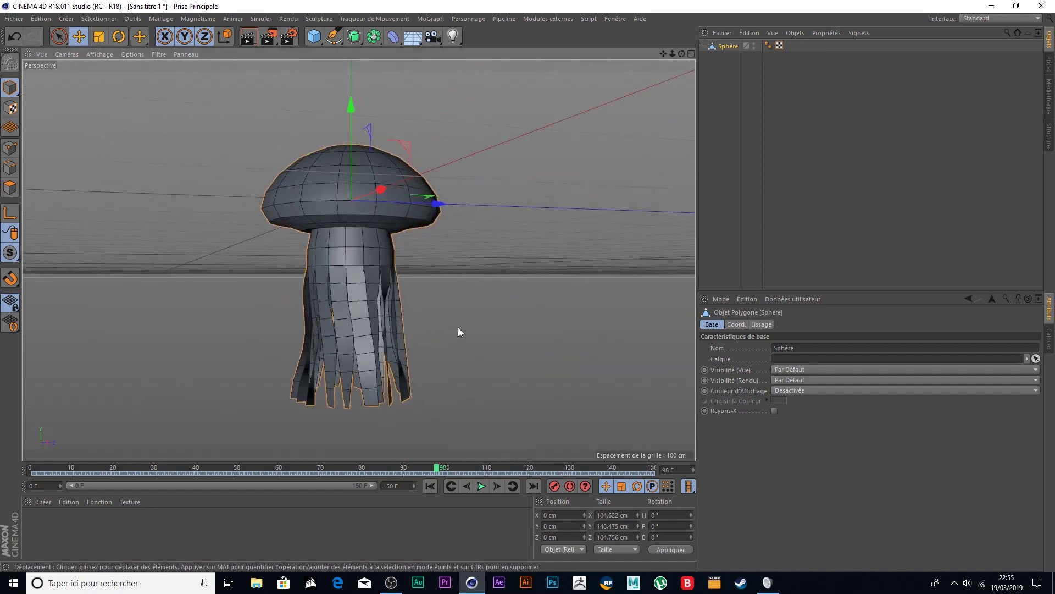
scroll(501, 219, "up", 2)
mouse_move(522, 208)
left_mouse_down("alt")
mouse_move(577, 186)
mouse_move(570, 201)
left_mouse_up("alt")
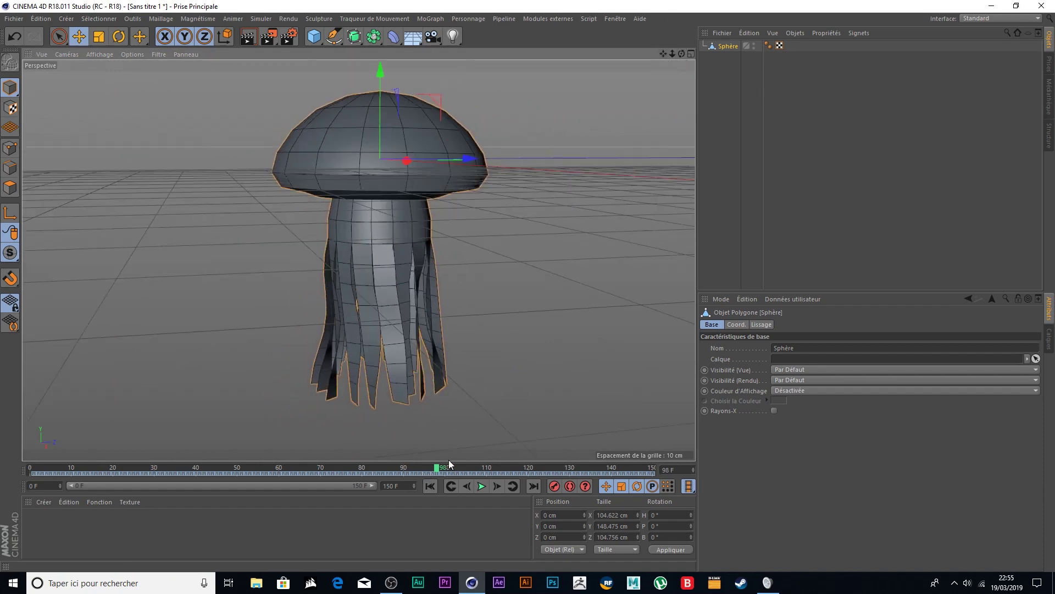
left_click_drag(436, 470, 31, 470)
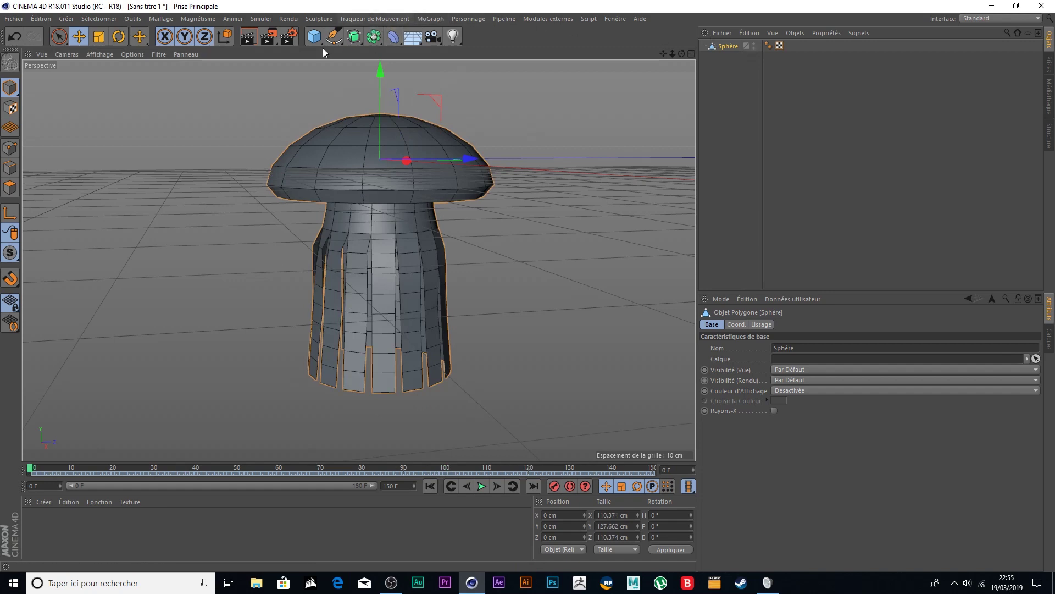
Add a Surface Tissu object and nest the Sphère under it
left_click(261, 21)
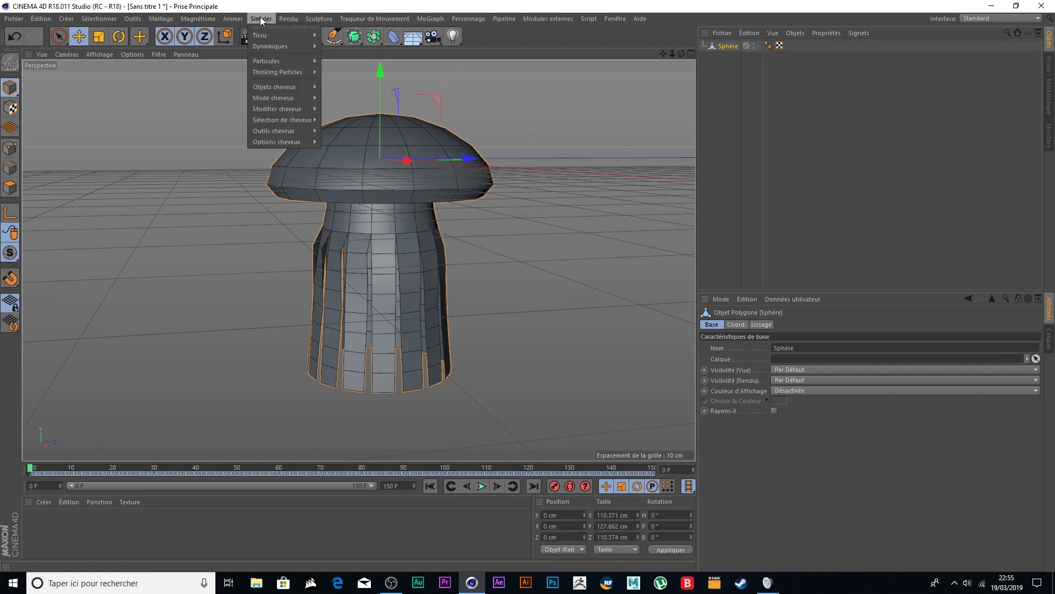
mouse_move(280, 34)
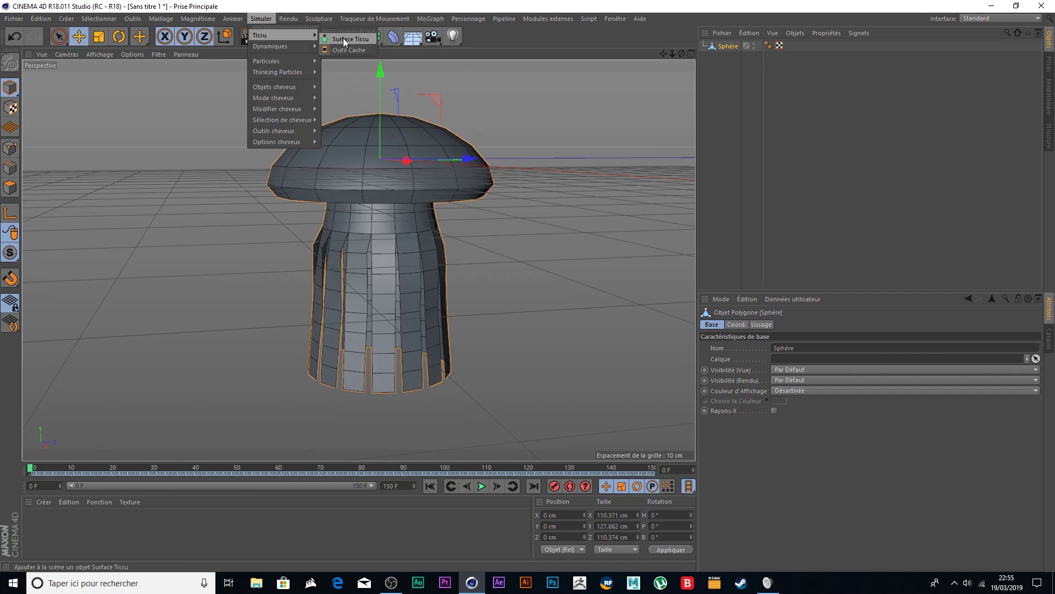
left_click(345, 39)
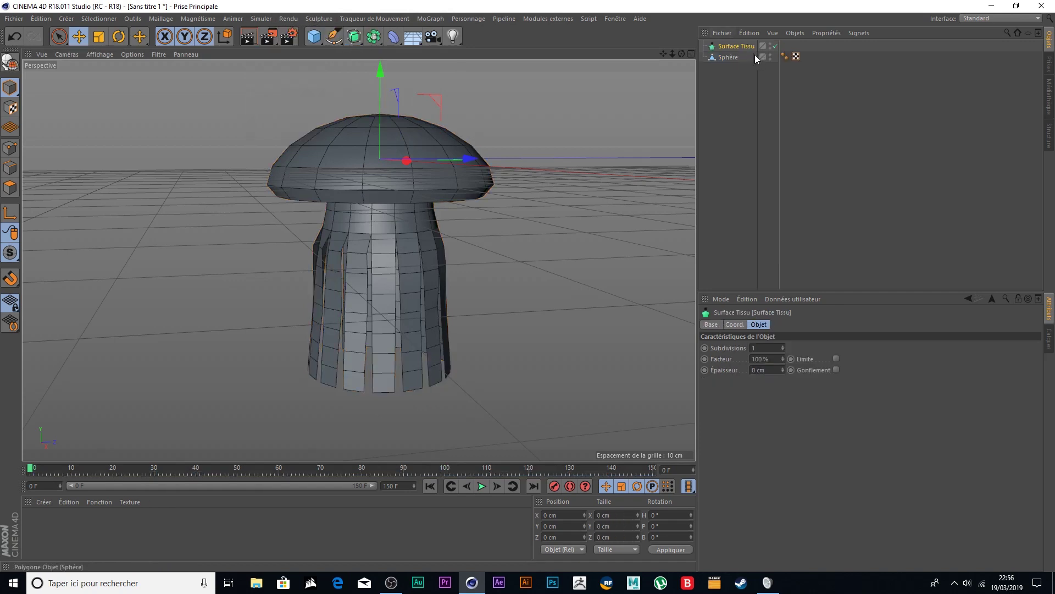
left_click_drag(729, 58, 732, 48)
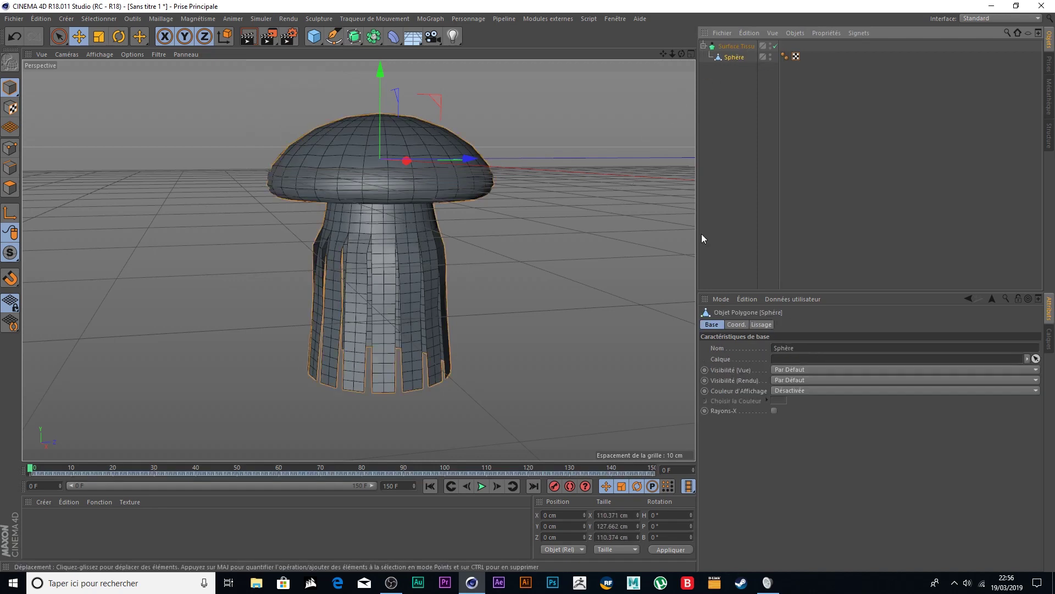
left_click(729, 48)
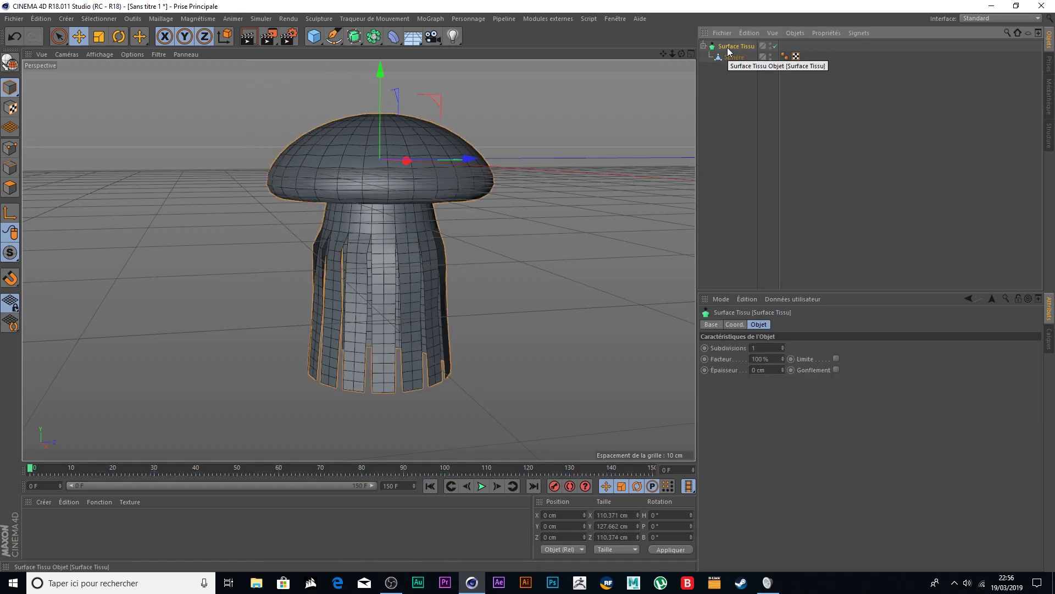
Set the Surface Tissu subdivisions to 0 and thickness to -5 cm
left_click(784, 350)
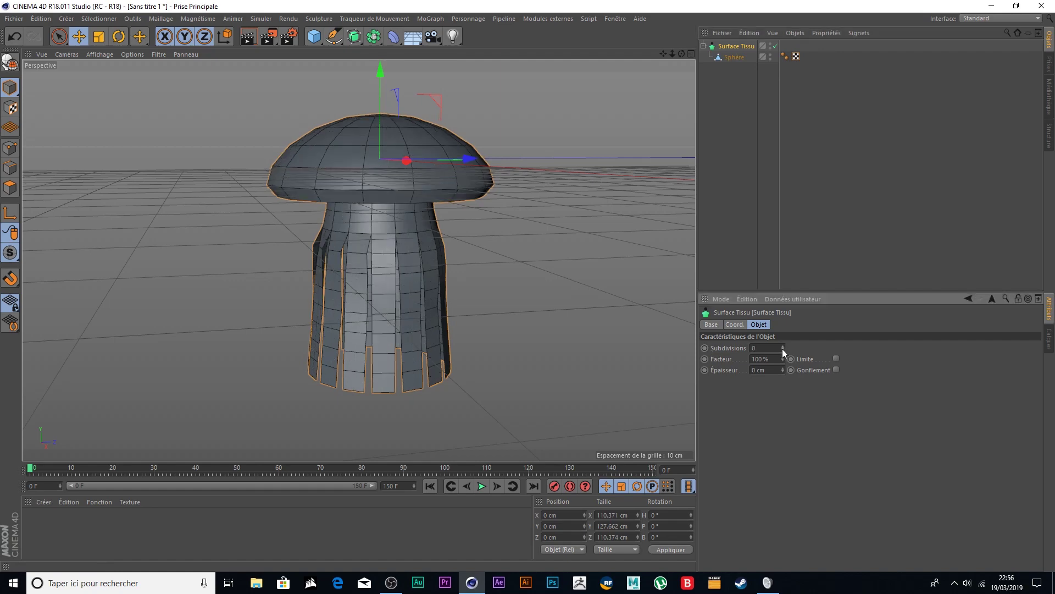
left_click_drag(652, 351, 628, 269, "alt")
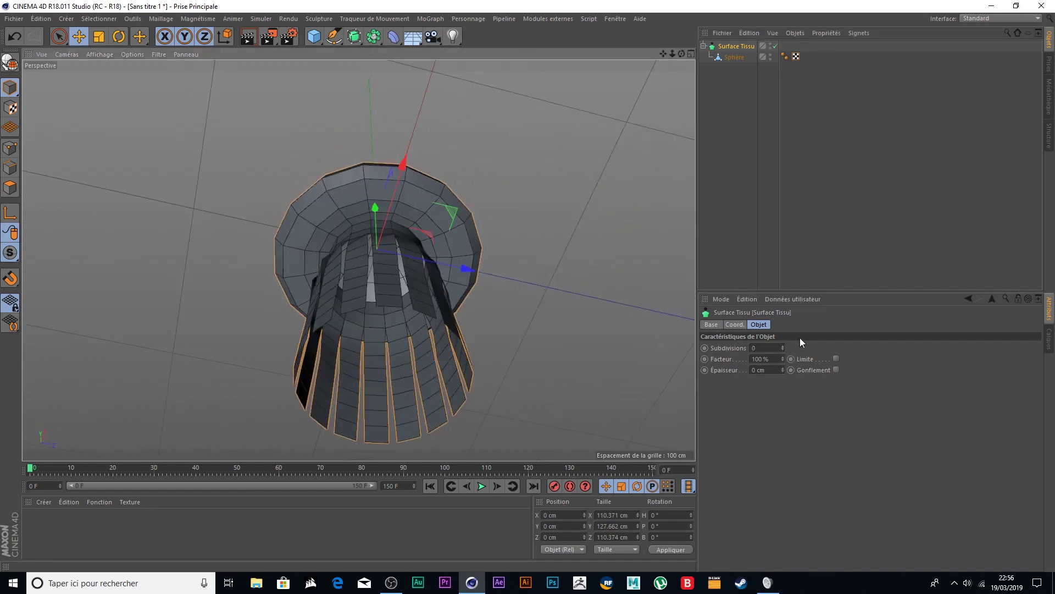
mouse_move(557, 353)
left_mouse_down("alt")
mouse_move(562, 267)
mouse_move(591, 275)
left_mouse_up("alt")
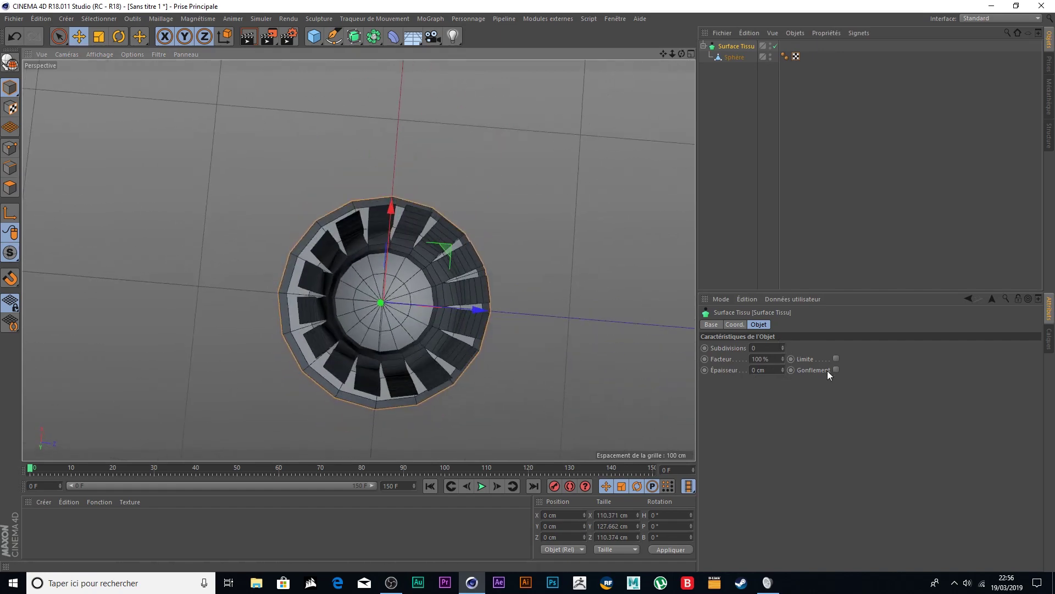
left_click(782, 371)
left_click(783, 371)
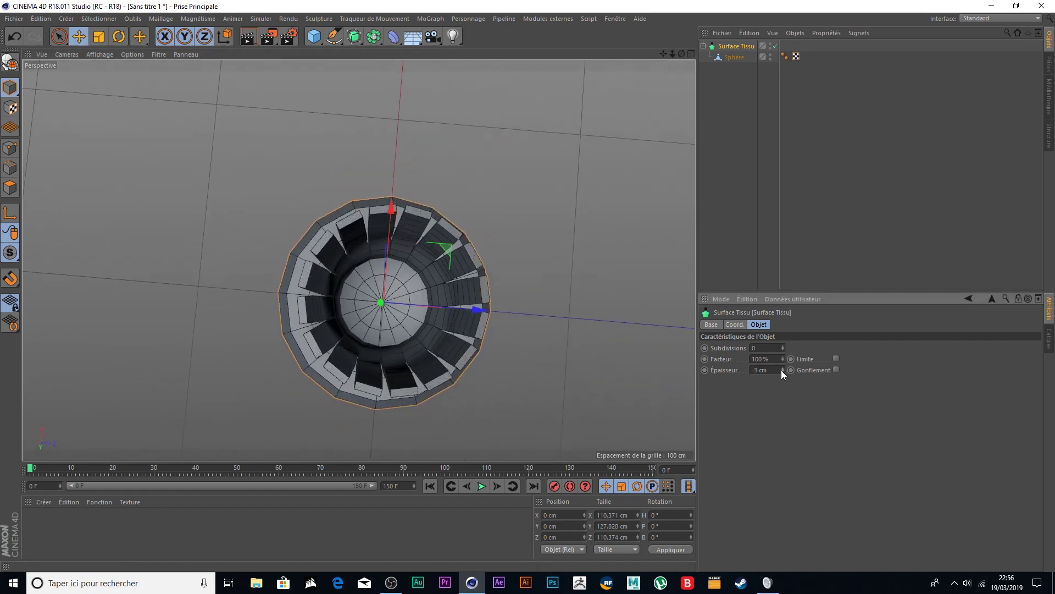
left_click(782, 371)
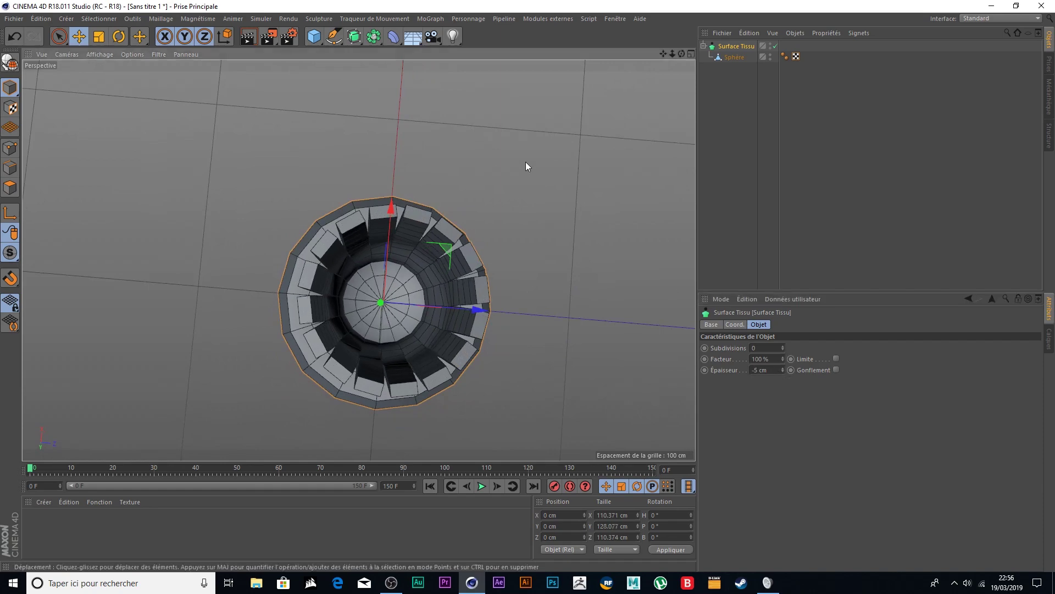
Play the tentacle animation, stop it at frame 88, and view the jellyfish from above
mouse_move(525, 161)
left_mouse_down("alt")
mouse_move(526, 296)
mouse_move(589, 311)
mouse_move(556, 169)
mouse_move(495, 453)
left_mouse_up("alt")
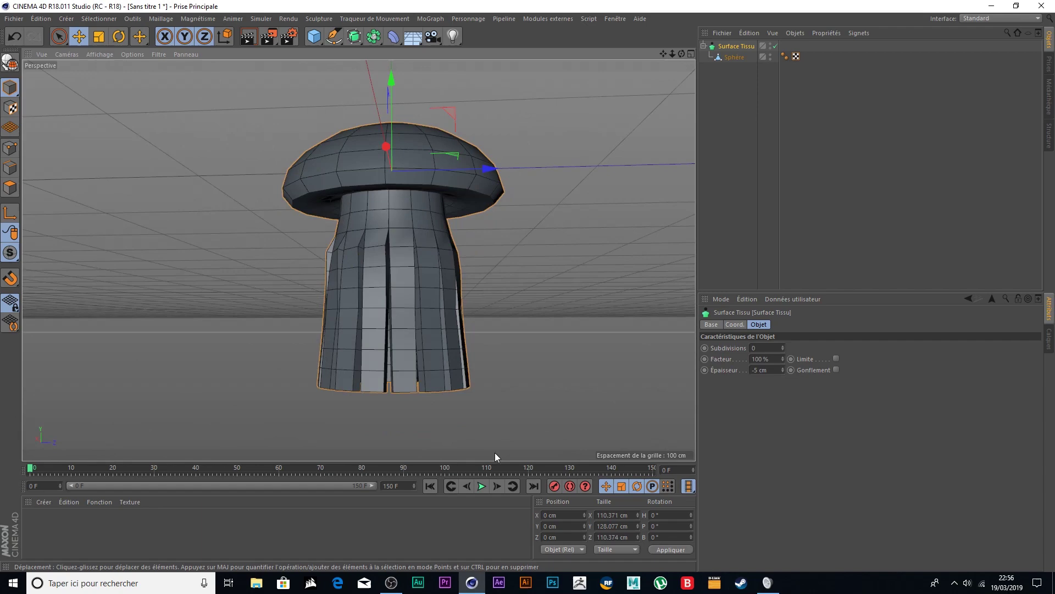
left_click(481, 486)
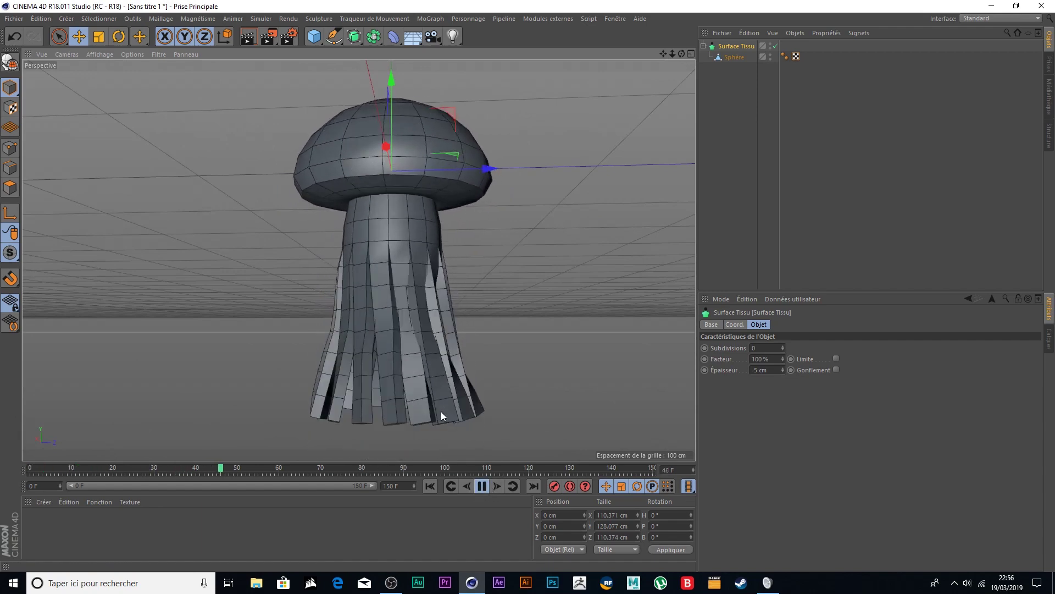
left_click(483, 486)
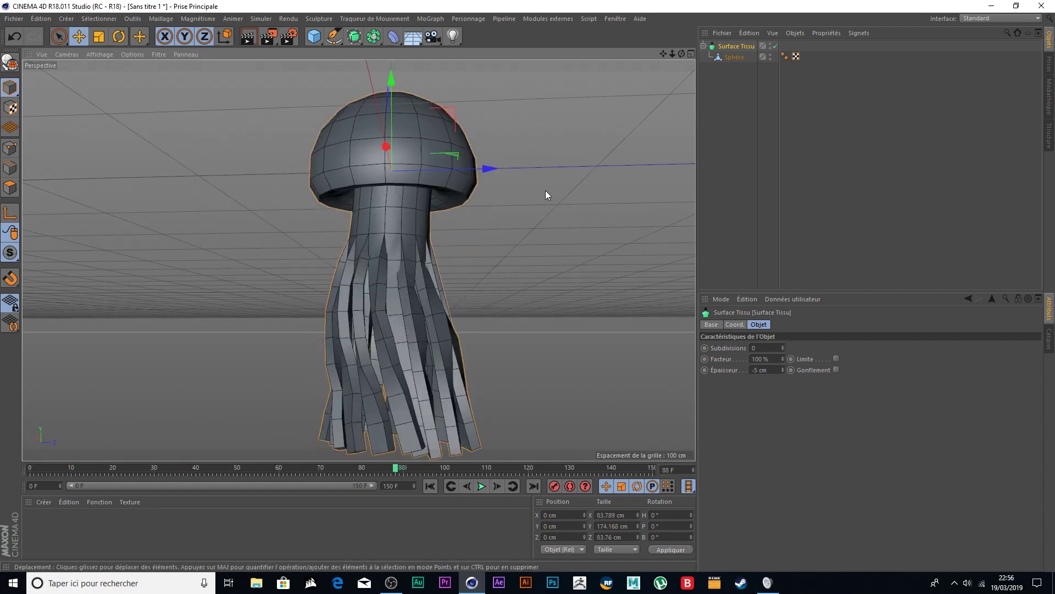
left_click_drag(545, 190, 543, 214, "alt")
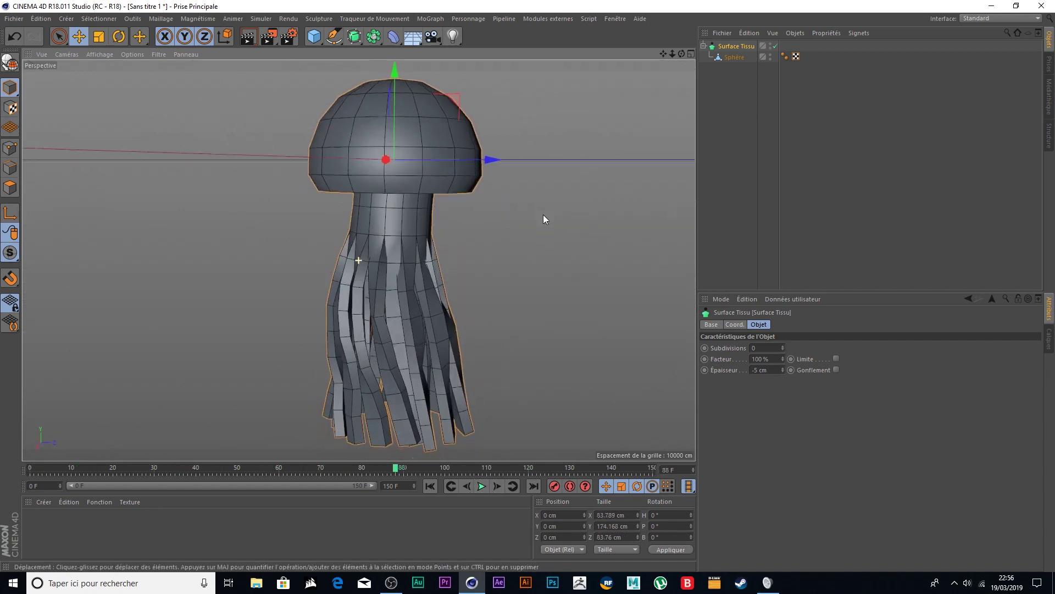
Add a Subdivision Surface and nest Surface Tissu inside it
left_click(355, 37)
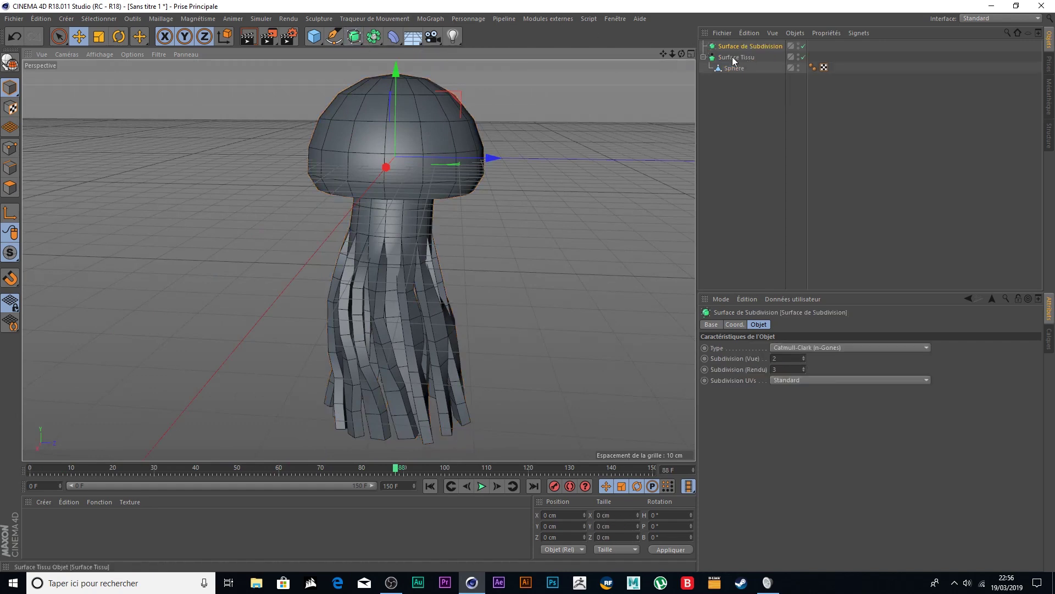
left_click_drag(740, 53, 740, 48)
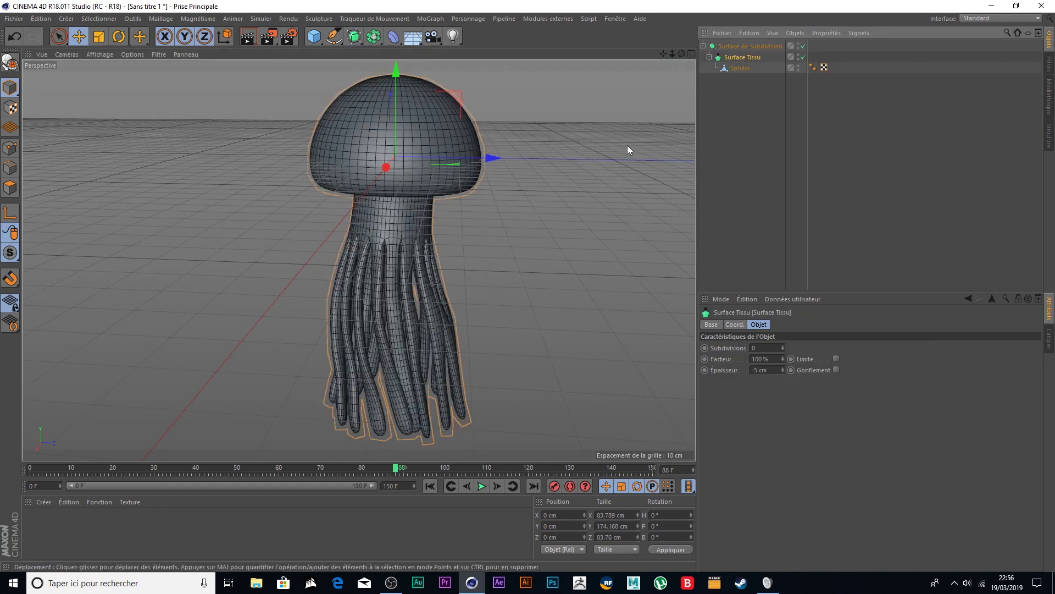
left_click(739, 45)
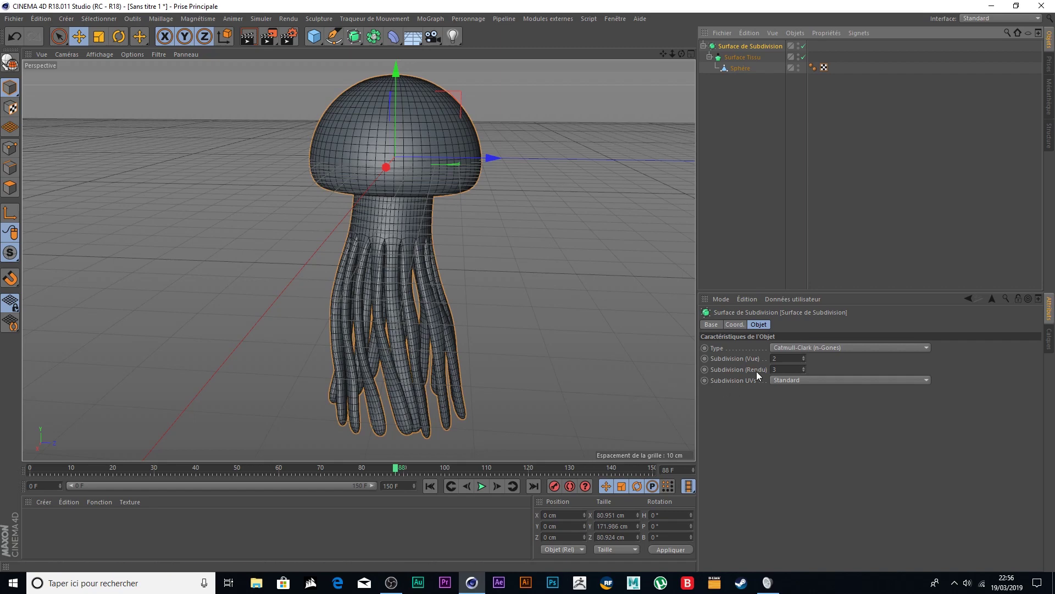
left_click_drag(661, 65, 649, 153, "alt")
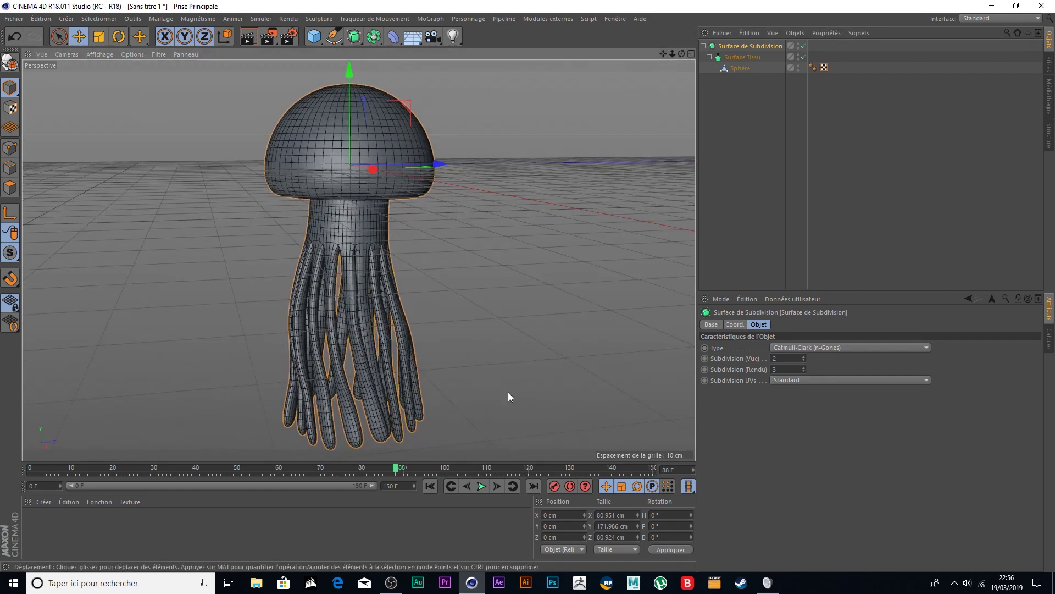
Rewind and replay the wobble animation from frame 0, orbiting while it plays, then stop
left_click(431, 486)
left_click(482, 486)
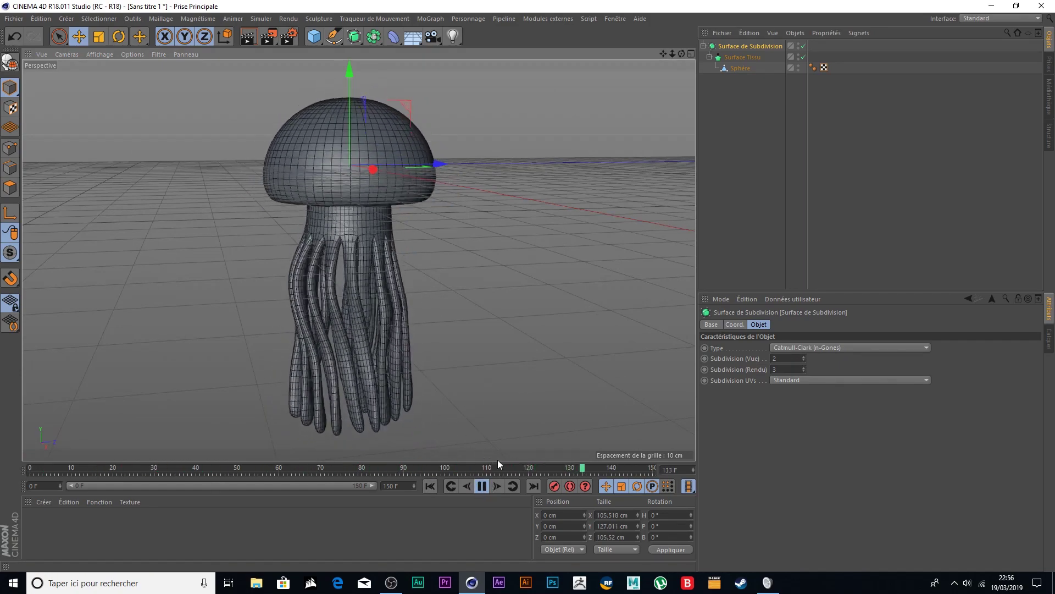
mouse_move(539, 411)
left_mouse_down("alt")
mouse_move(564, 330)
mouse_move(536, 183)
mouse_move(468, 285)
mouse_move(460, 397)
mouse_move(480, 380)
left_mouse_up("alt")
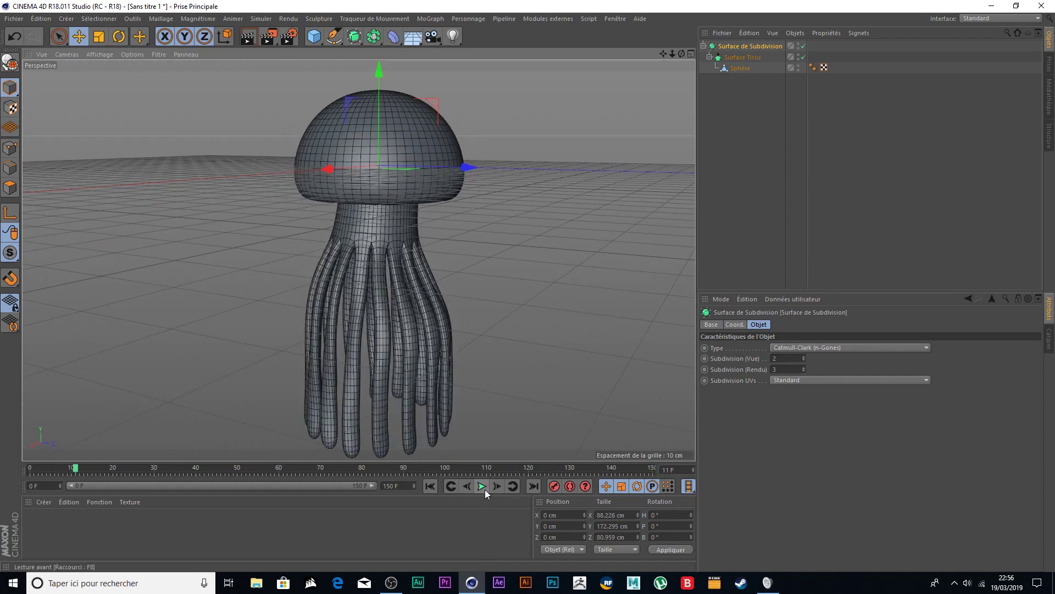
left_click(482, 485)
Create material Mat with a yellow colour at 74% saturation and apply it to the jellyfish
double_click(80, 540)
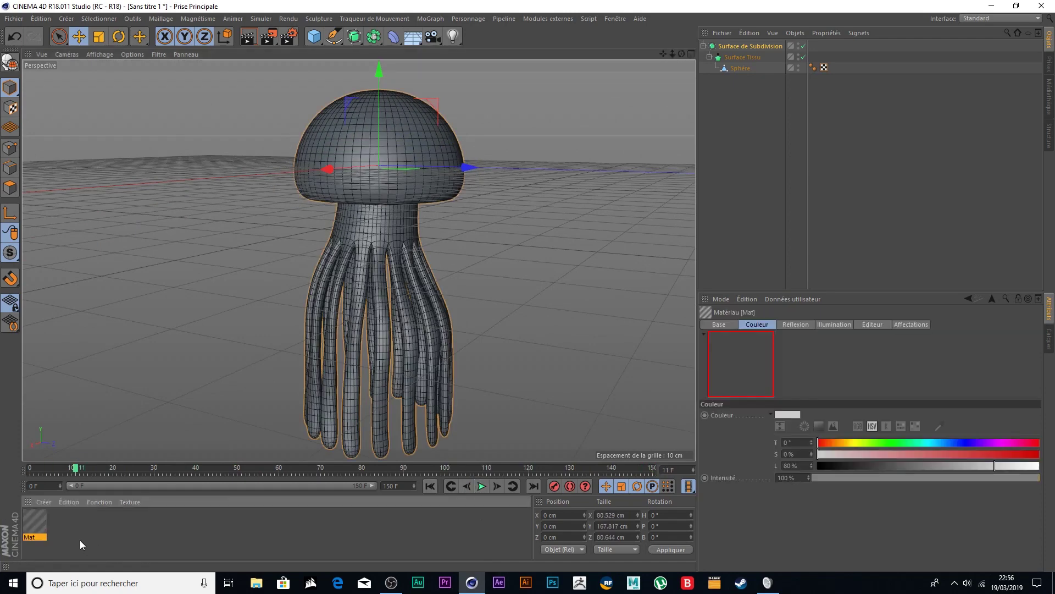
double_click(32, 517)
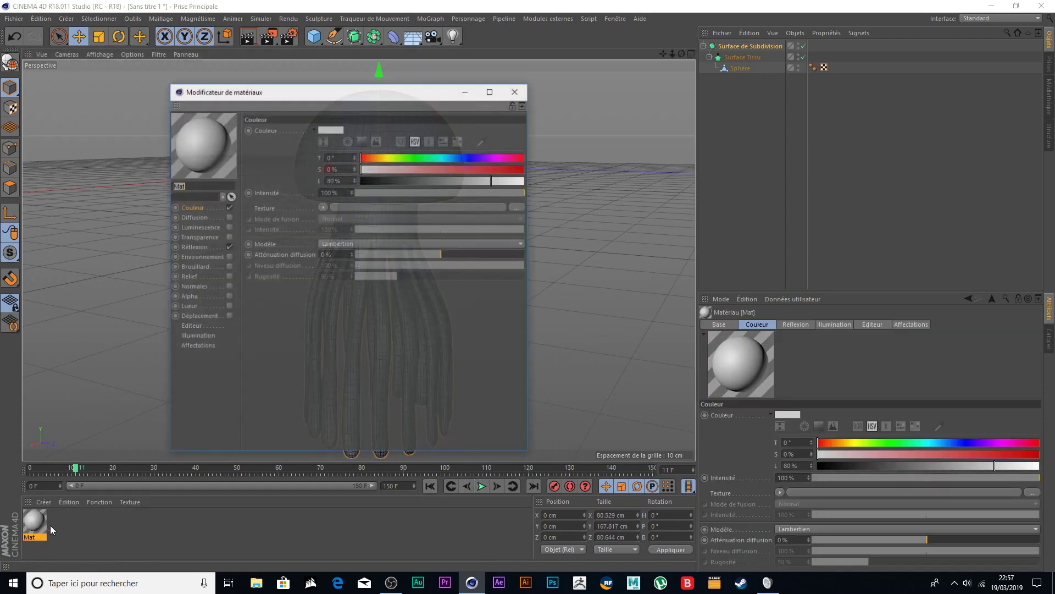
left_click(390, 157)
left_click(460, 168)
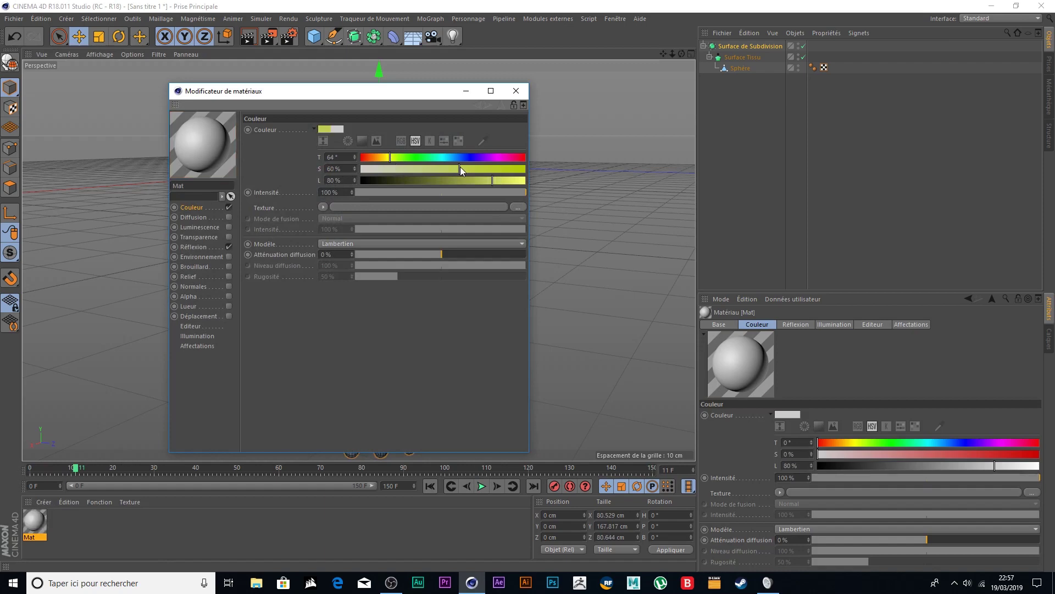
left_click_drag(460, 167, 482, 169)
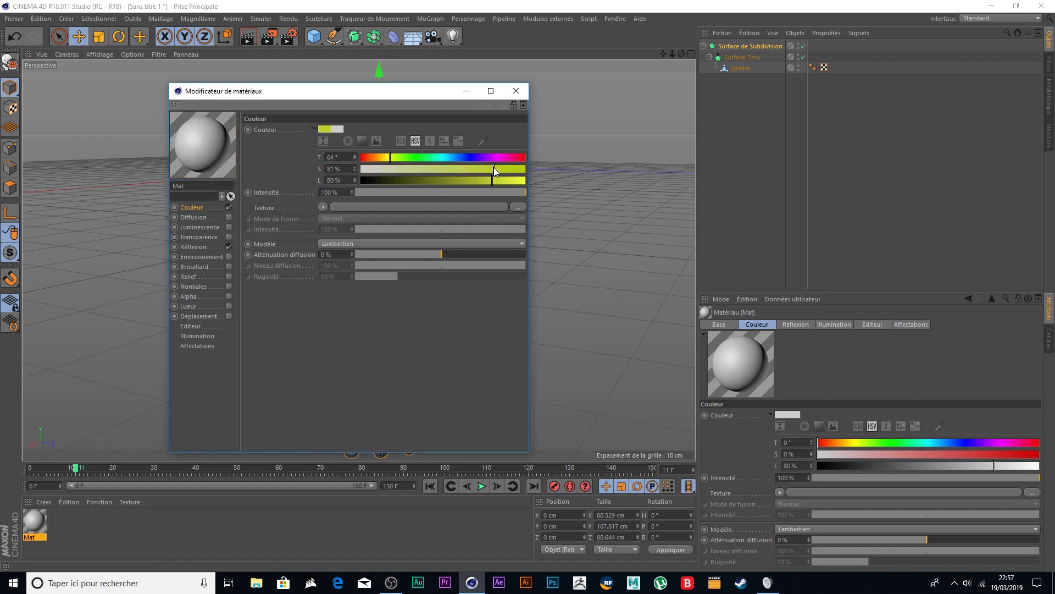
left_click(516, 92)
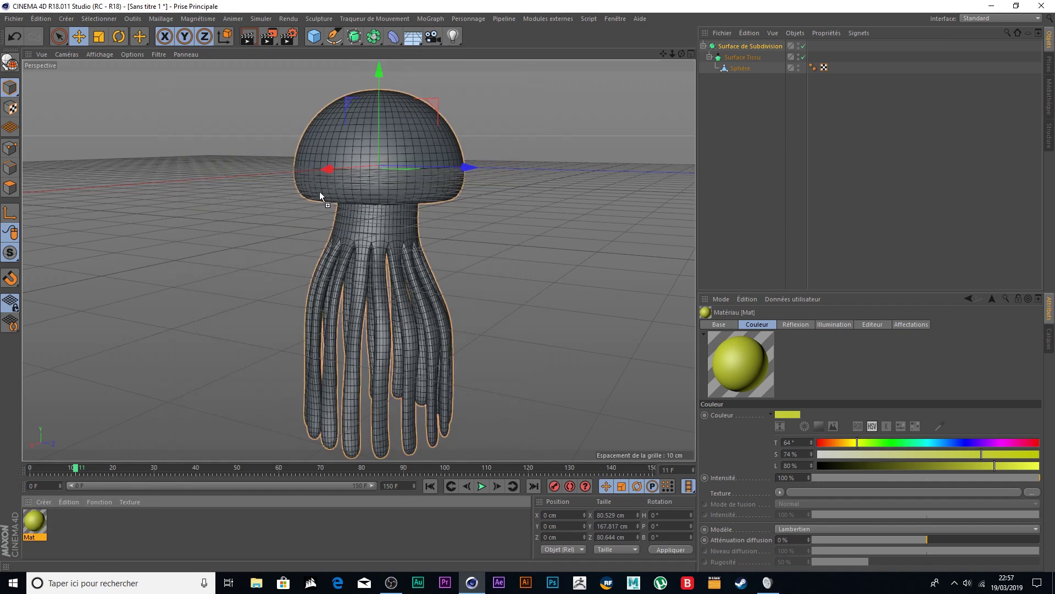
left_click_drag(426, 130, 417, 137)
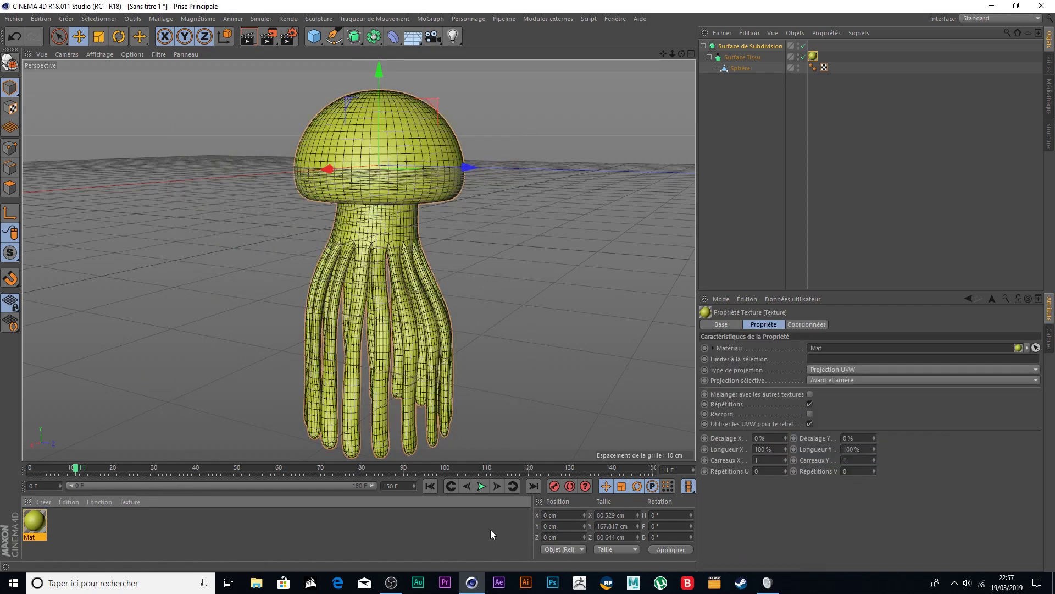
Recolour Mat to cyan blue (H 191°, S 84%, L 80%) while the animation plays
left_click(482, 486)
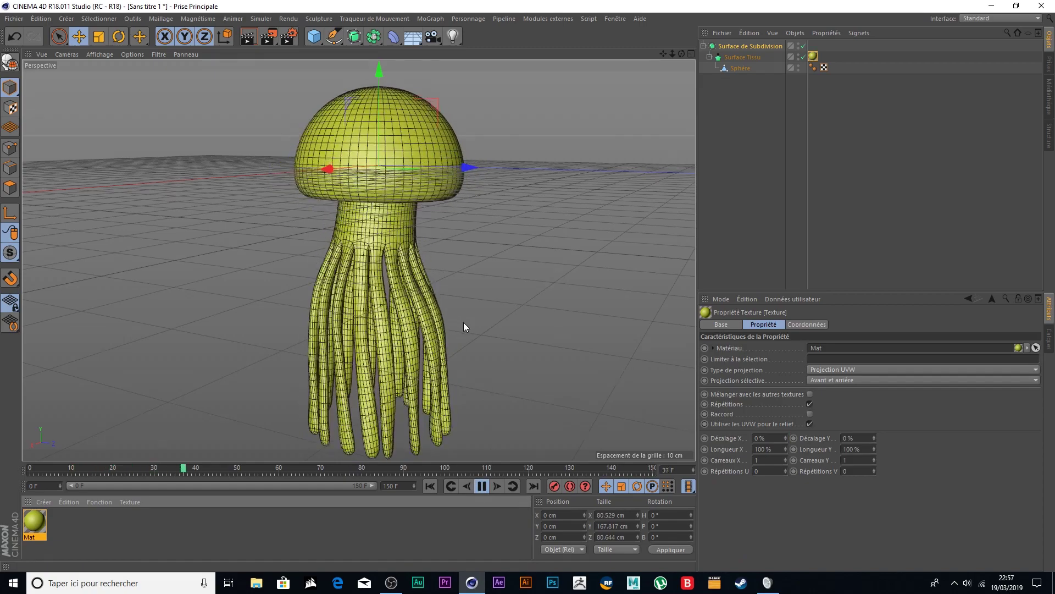
double_click(34, 523)
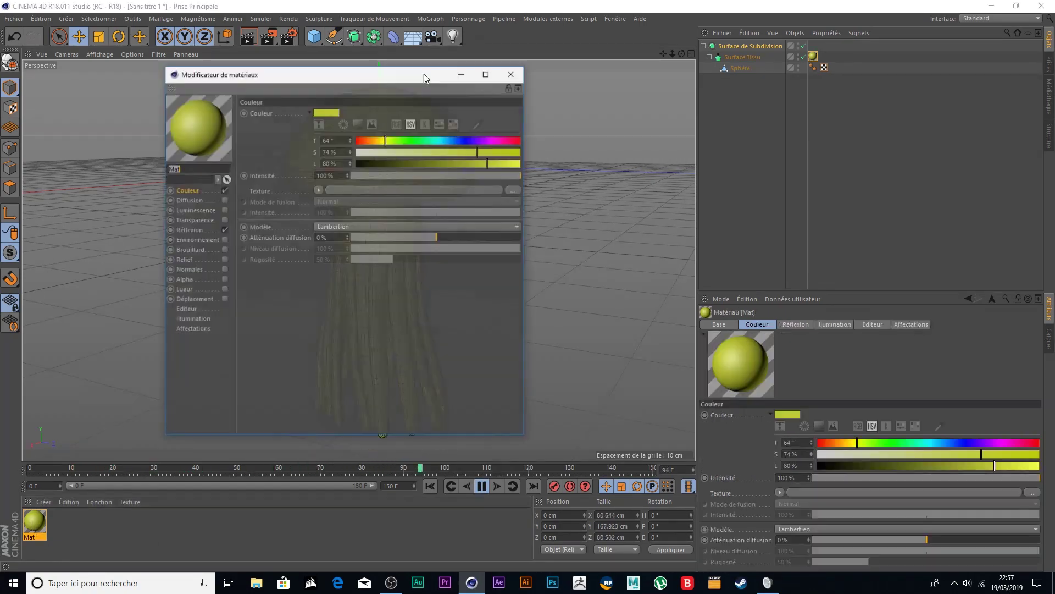
left_click_drag(386, 140, 447, 140)
left_click(522, 76)
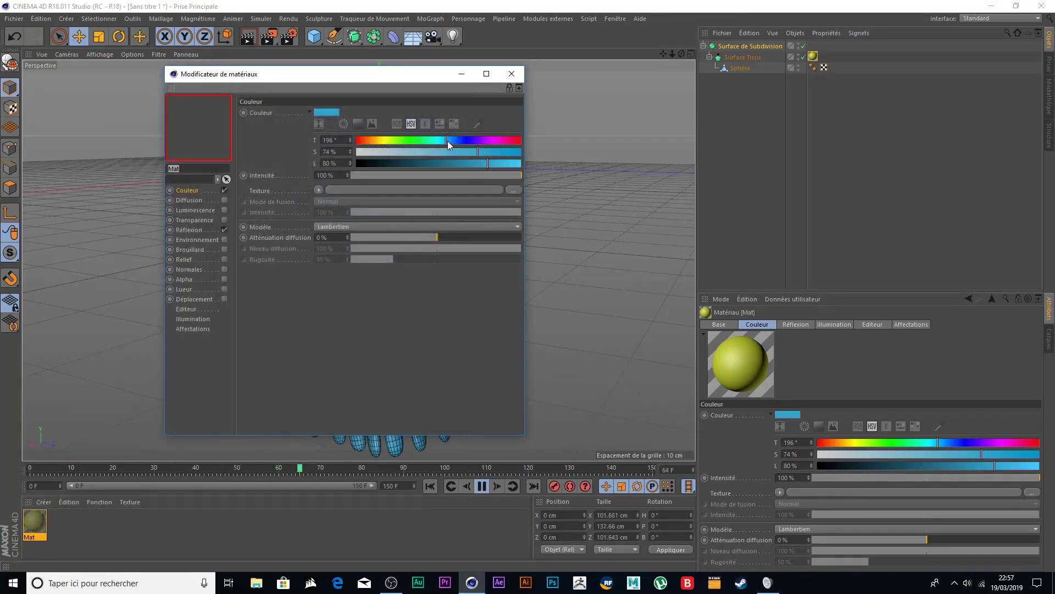
left_click_drag(447, 141, 494, 152)
left_click(444, 140)
left_click(517, 73)
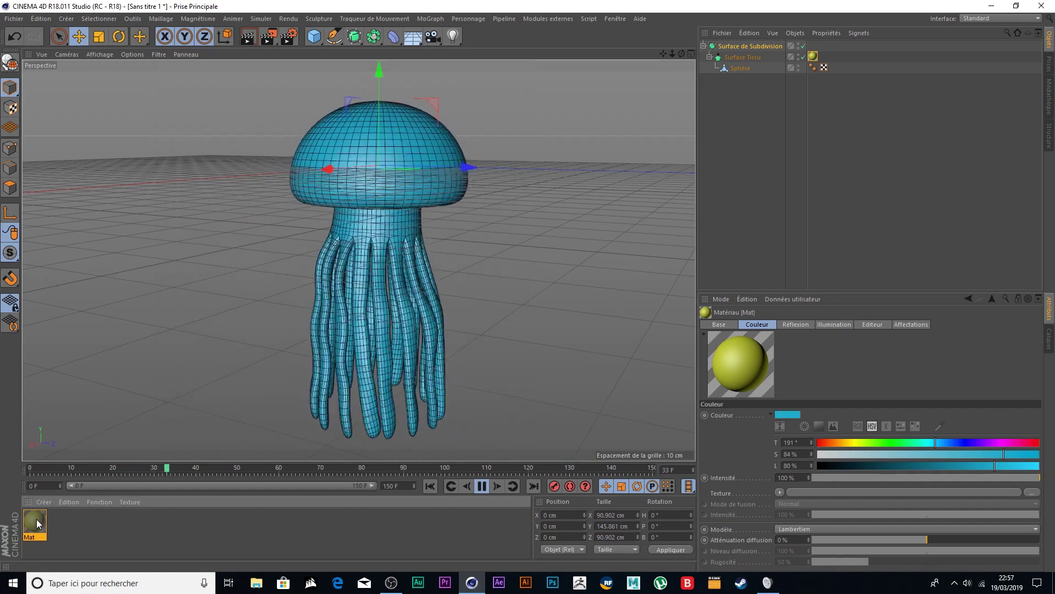
mouse_move(556, 229)
left_mouse_down("alt")
mouse_move(580, 138)
mouse_move(553, 182)
mouse_move(540, 115)
mouse_move(531, 256)
mouse_move(513, 291)
left_mouse_up("alt")
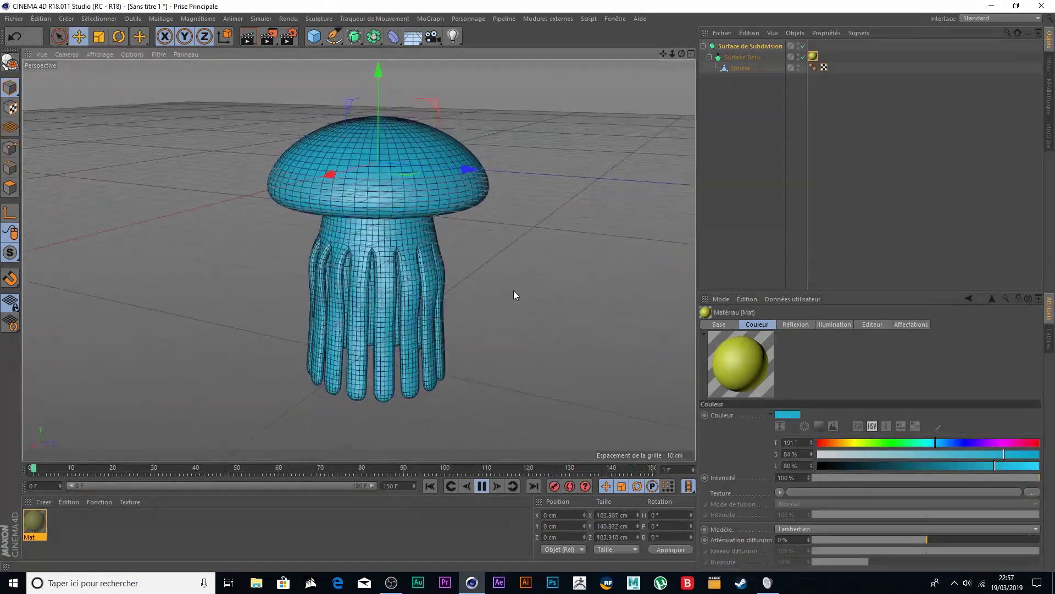
left_click(482, 486)
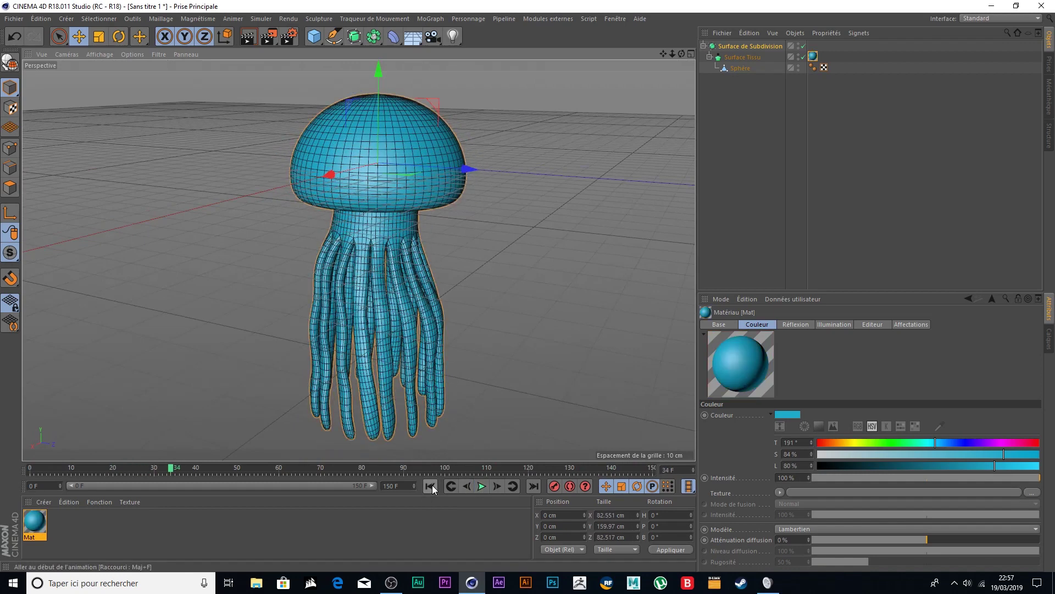
Add a Null object and put the Surface de Subdivision under it
scroll(569, 200, "down", 3)
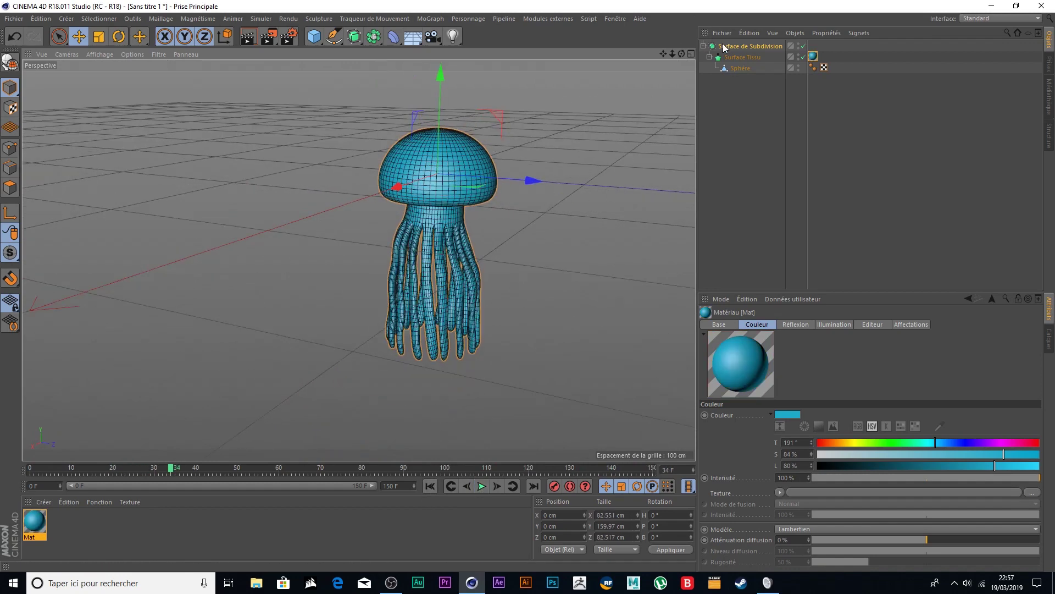
left_click(704, 46)
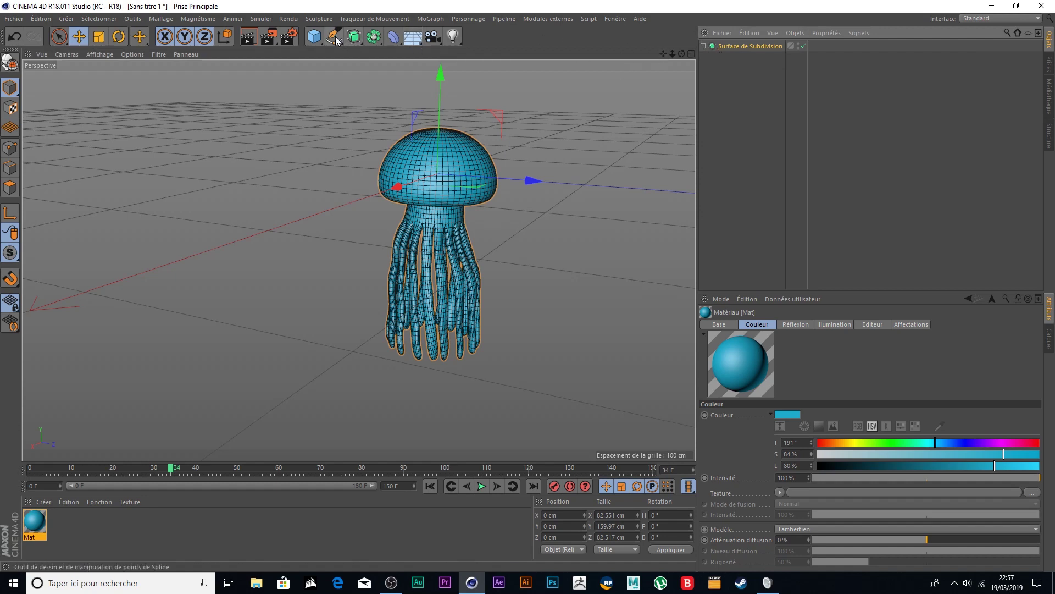
left_click_drag(313, 38, 338, 48)
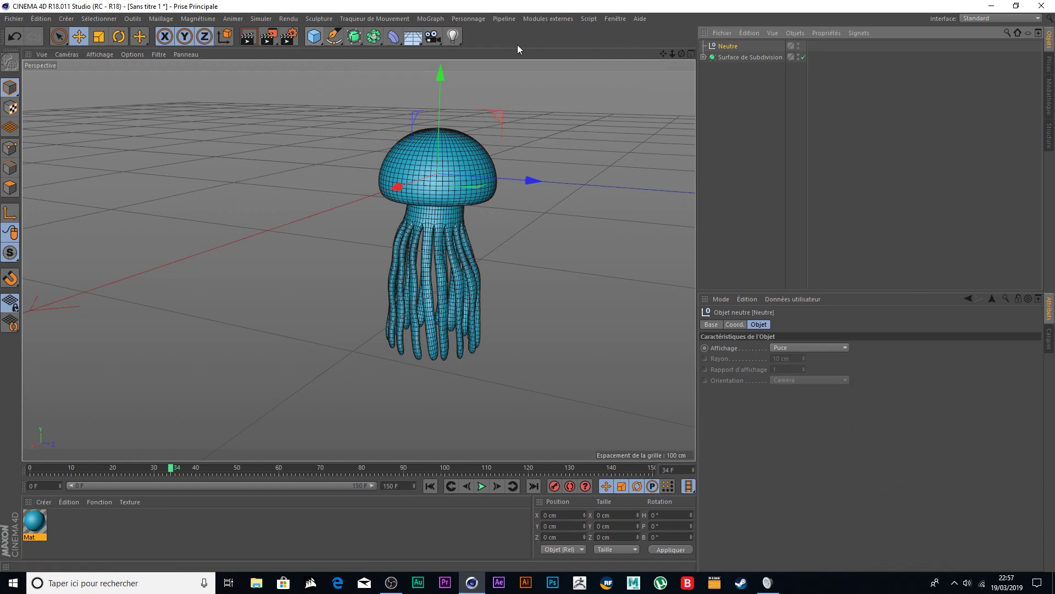
left_click_drag(728, 48, 730, 48)
Rename the null to 'meduse'
double_click(729, 47)
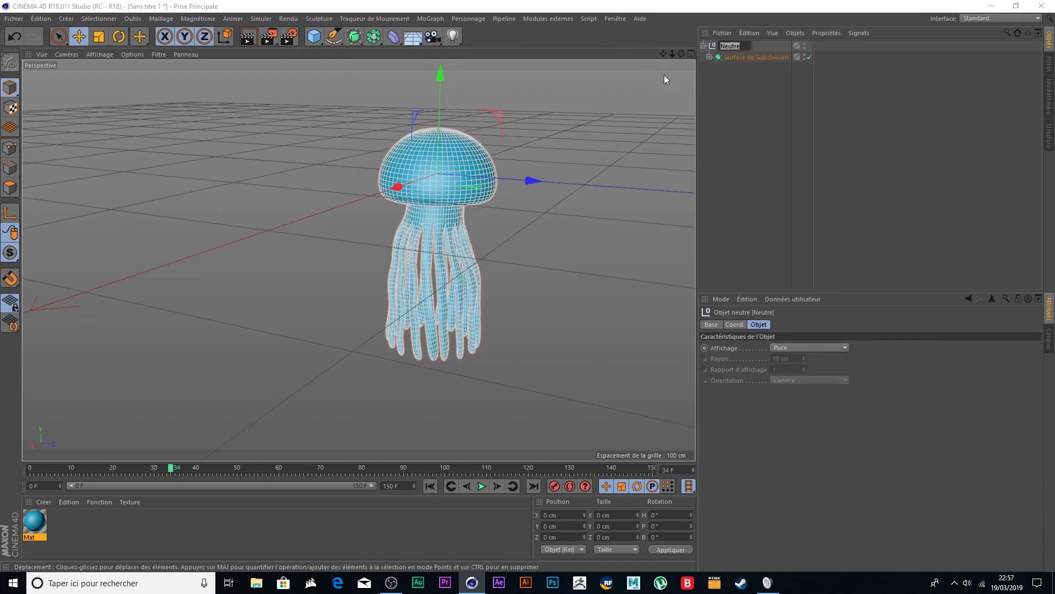
type("méd")
key("BackSpace")
key("BackSpace")
type("ed")
type("use")
key("Return")
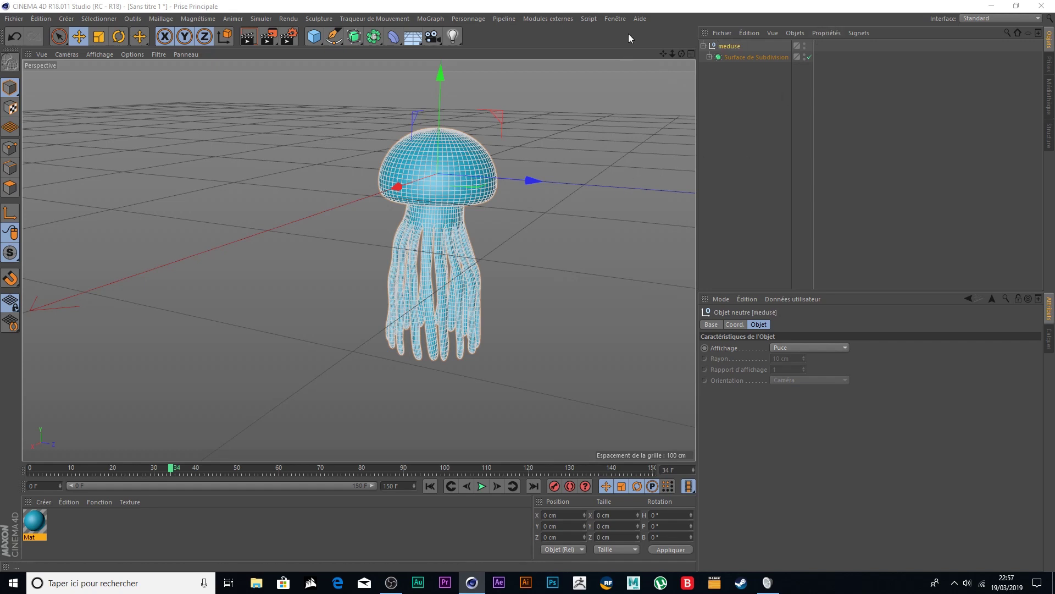
left_click_drag(663, 52, 654, 65)
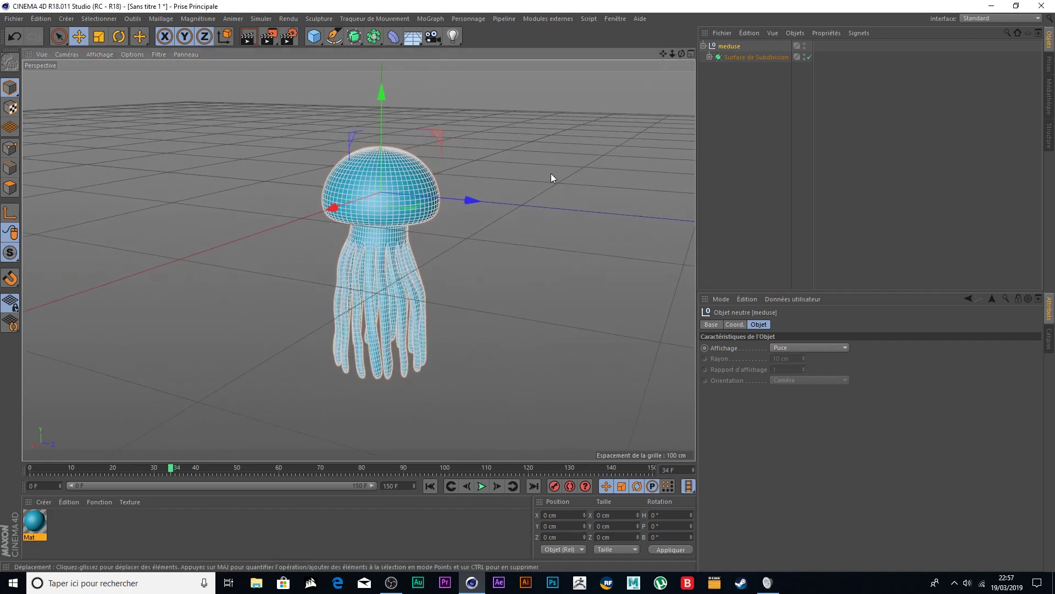
left_click_drag(551, 173, 572, 127, "alt")
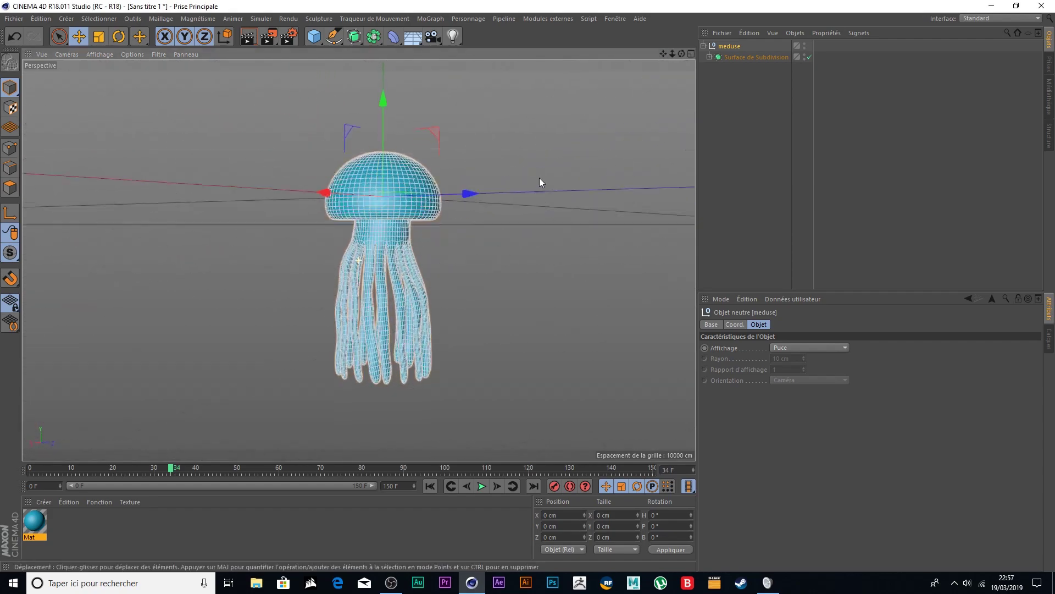